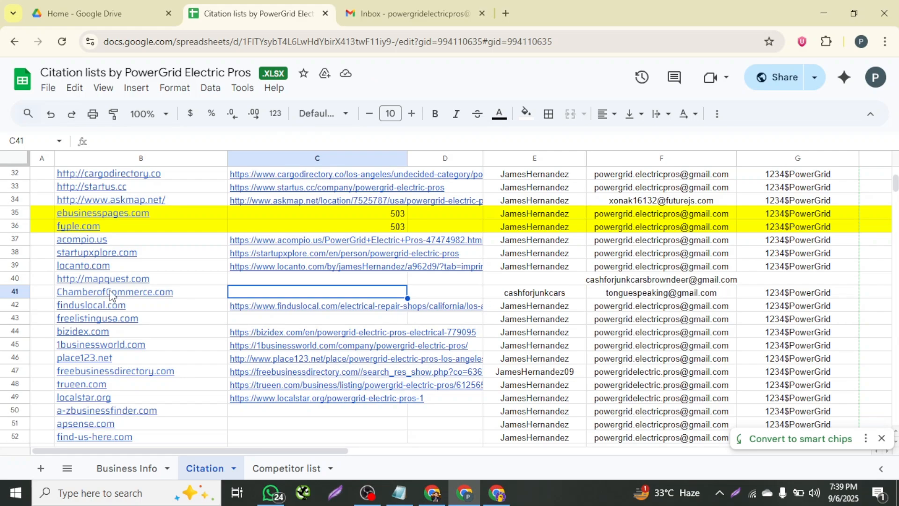
- Open the ChamberofCommerce.com link in row 41 of the citation list and look through the site's home page
mouse_move(109, 295)
click(154, 318)
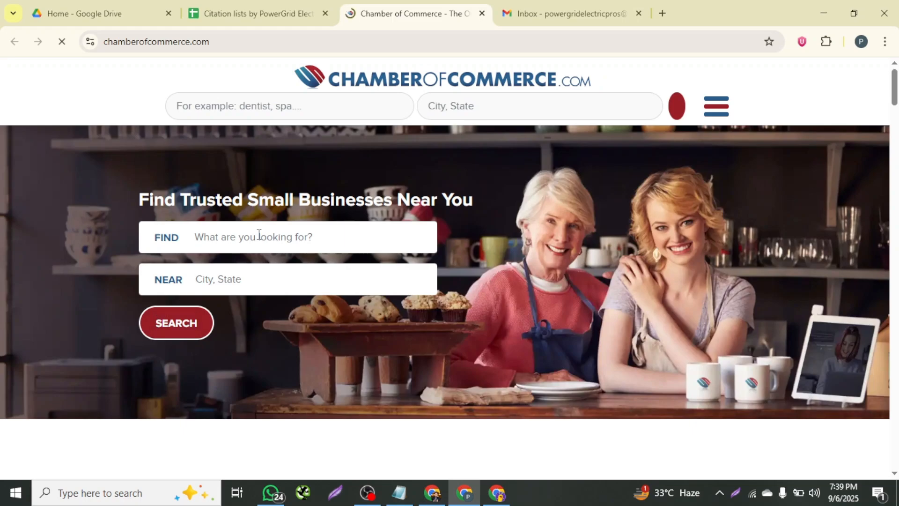
scroll(391, 230, down, 15)
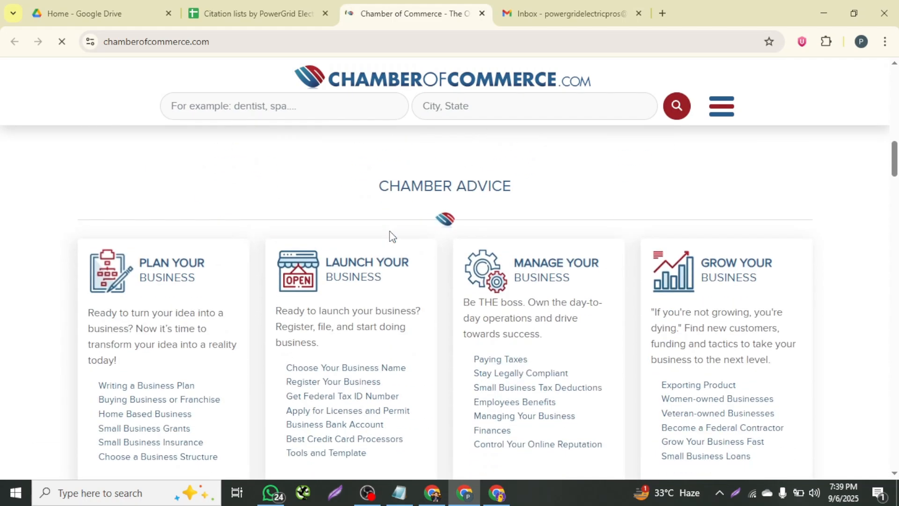
scroll(391, 236, up, 3)
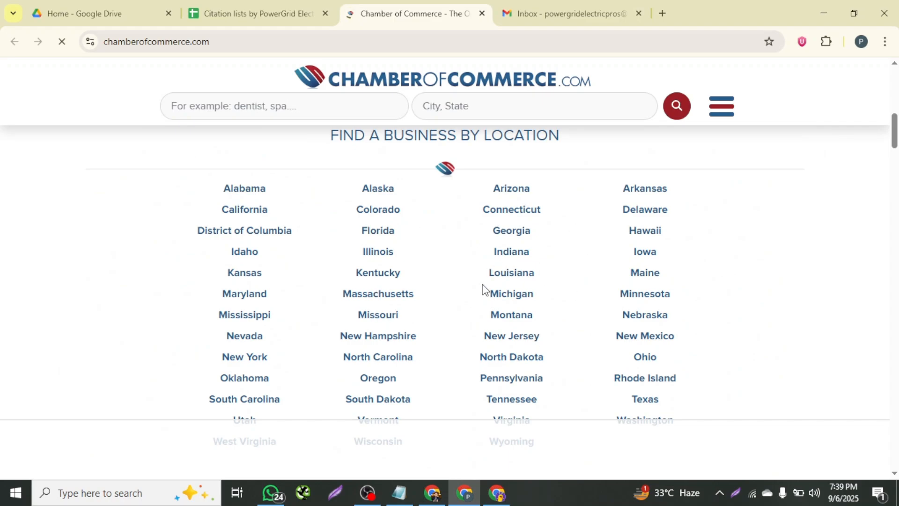
scroll(393, 264, up, 2)
drag(315, 223, 580, 231)
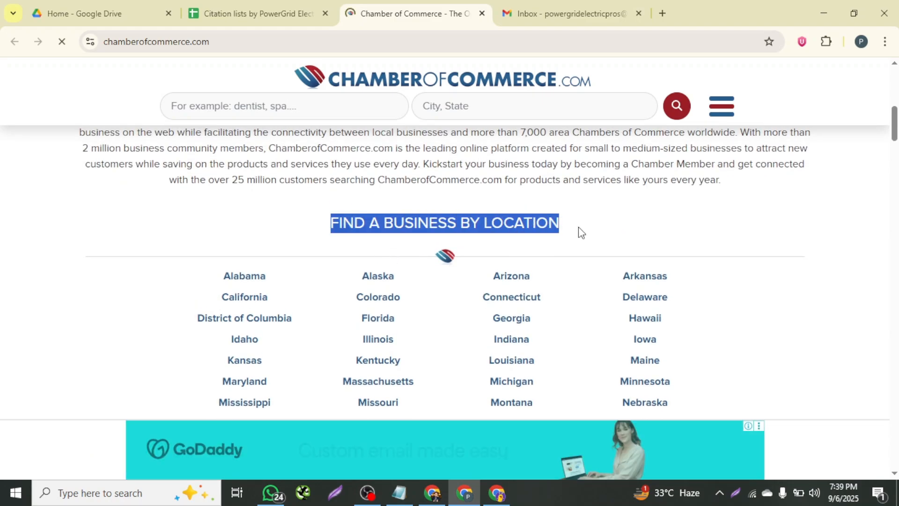
click(581, 232)
scroll(581, 232, up, 3)
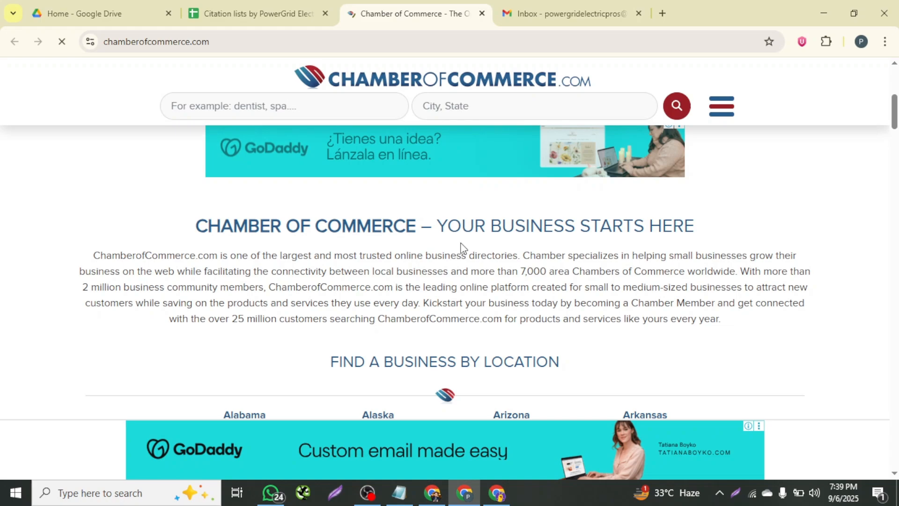
scroll(459, 249, up, 3)
scroll(451, 241, up, 3)
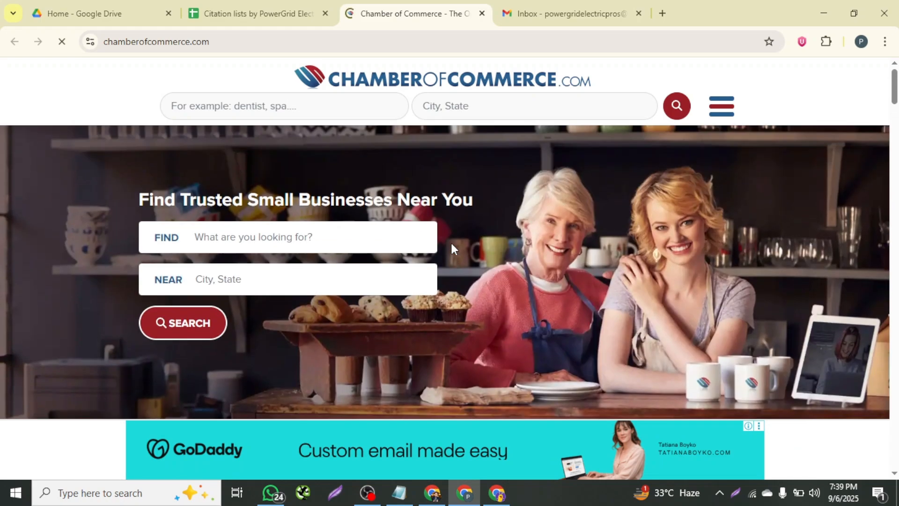
- Check the Urban VPN connection and open the ChamberofCommerce.com sign-up form for adding a new business
click(802, 42)
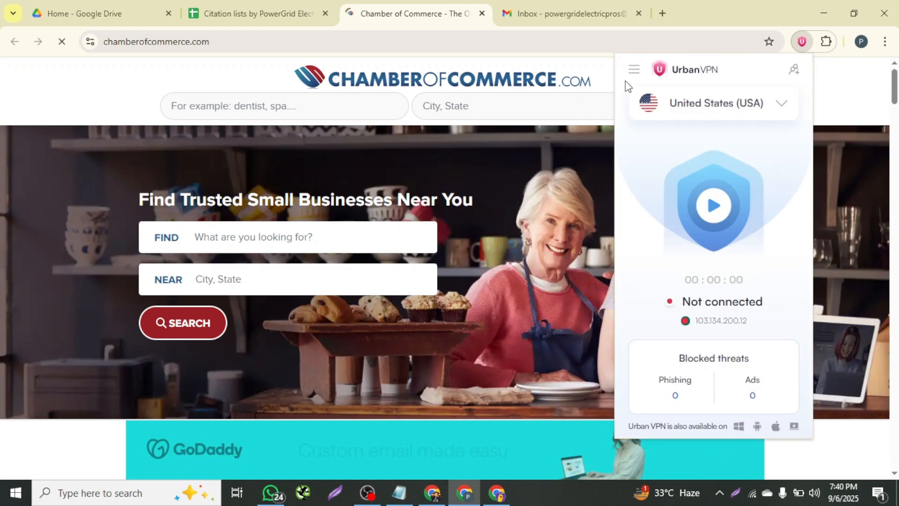
click(547, 216)
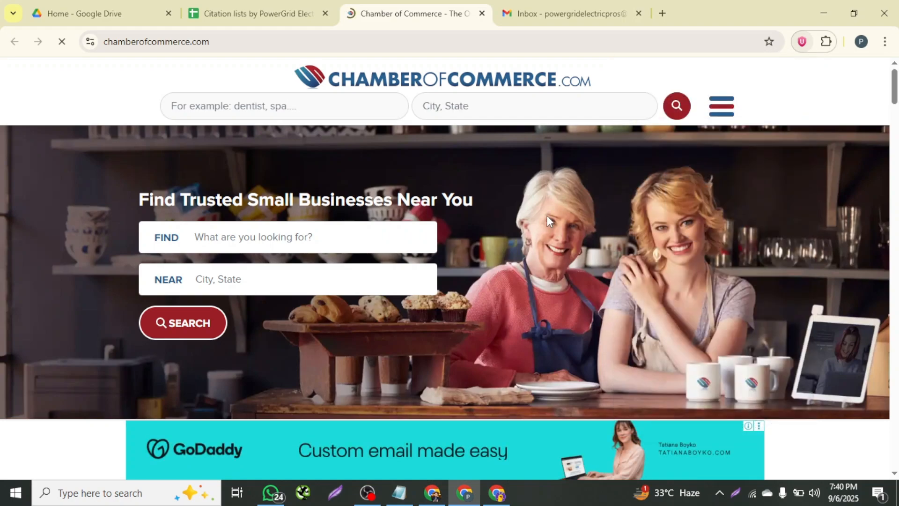
click(727, 111)
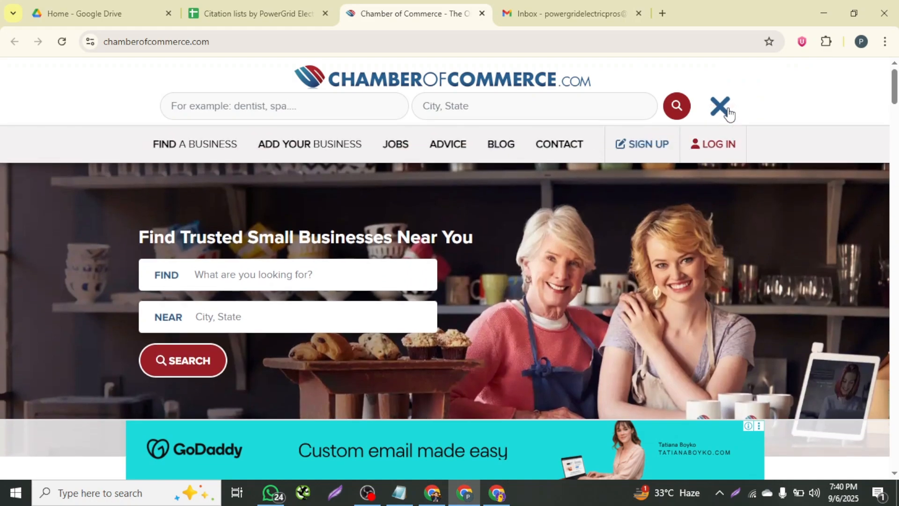
click(634, 142)
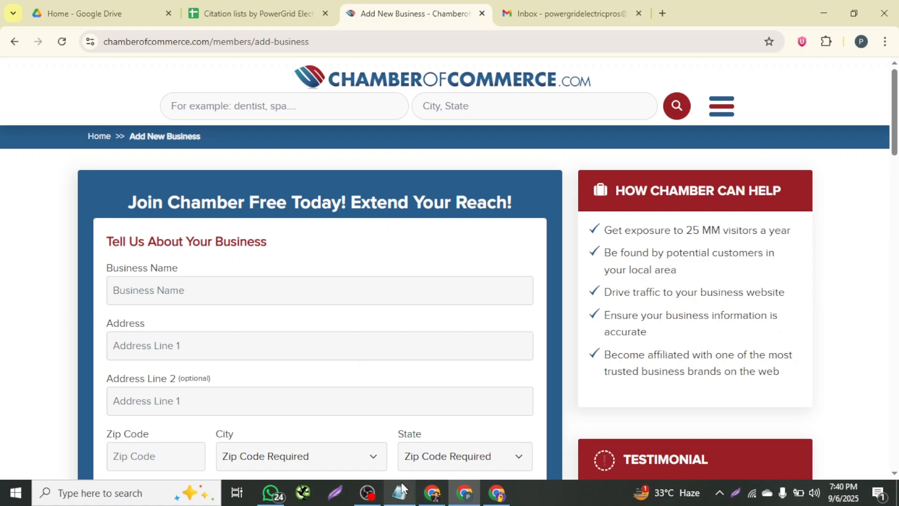
- Copy the business name Cash For Junk Kars Brown Deer from the junk cars notes into the form's Business Name
mouse_move(399, 490)
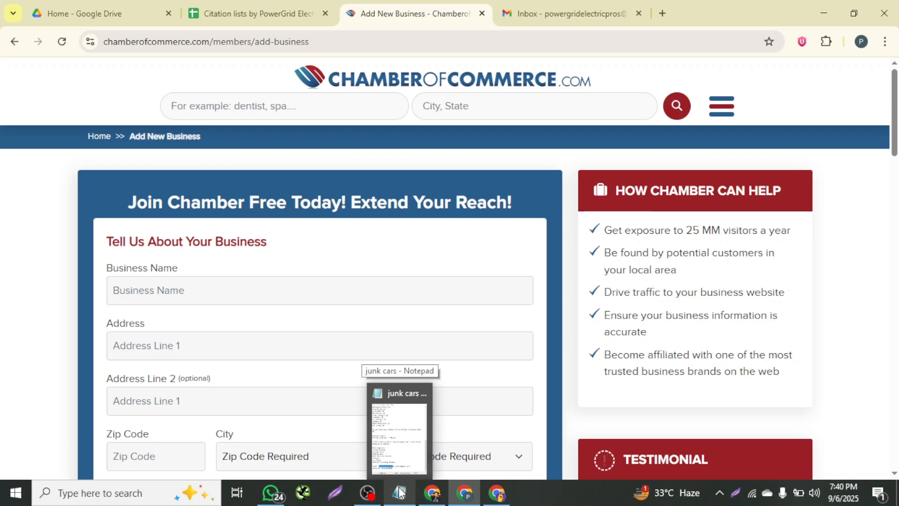
click(398, 492)
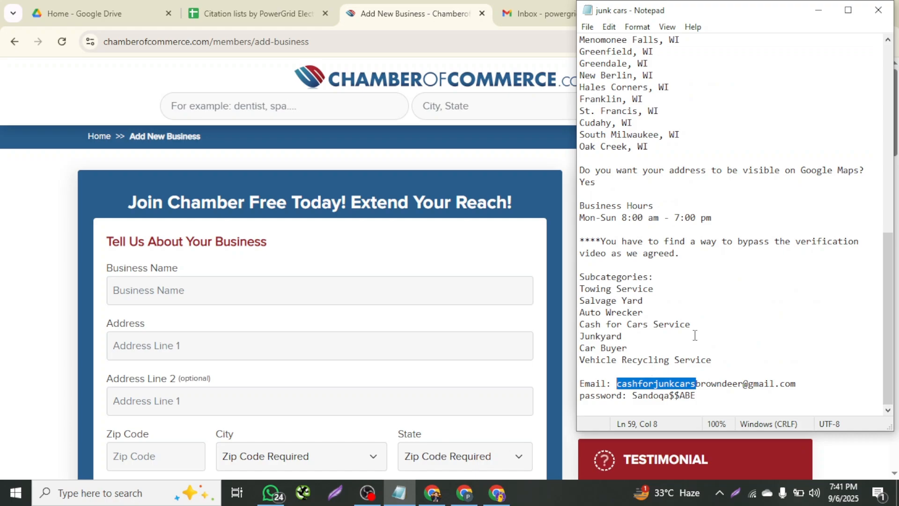
scroll(696, 286, up, 12)
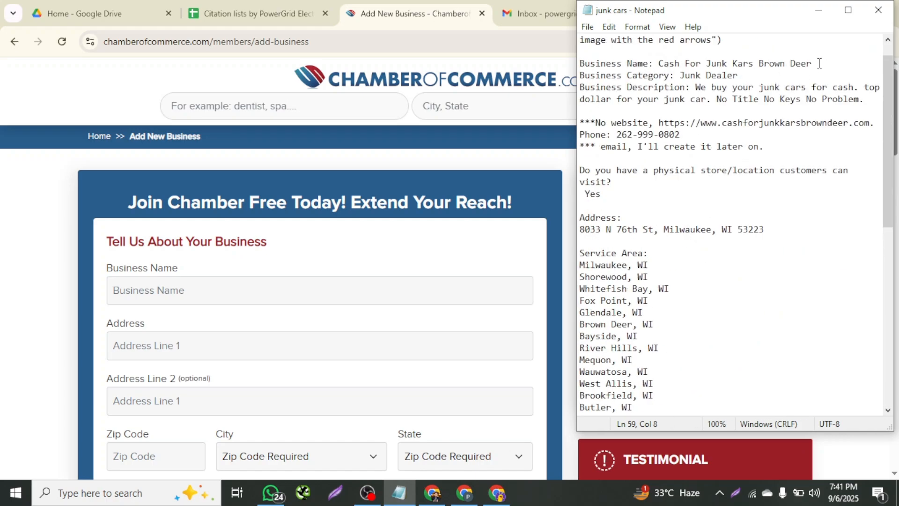
drag(819, 63, 661, 62)
key(ctrl+c)
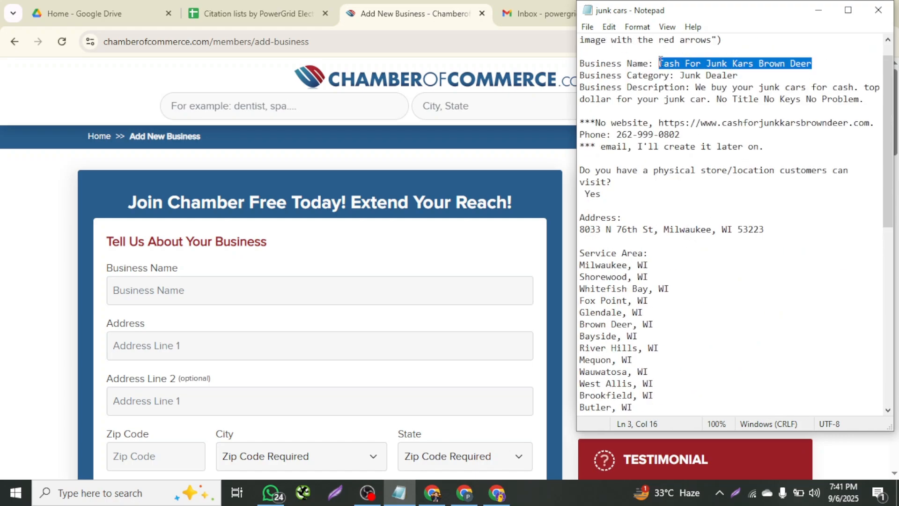
click(167, 281)
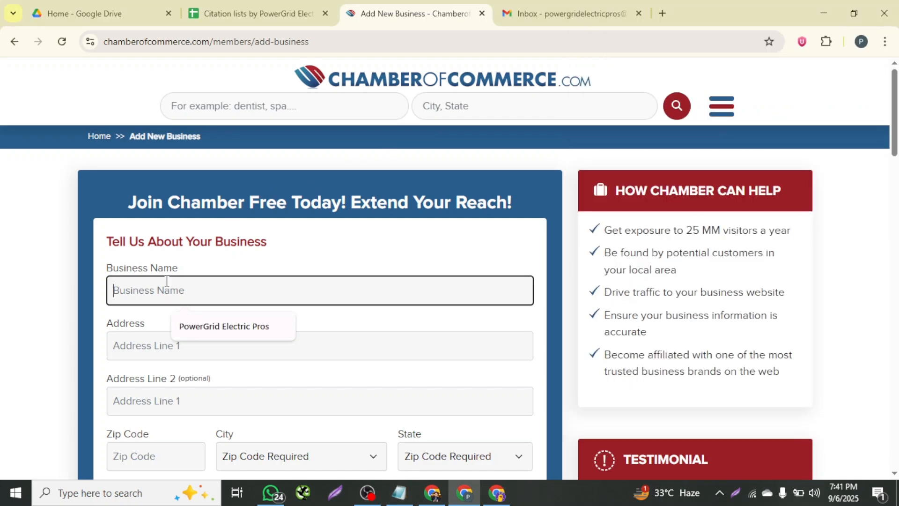
key(ctrl+v)
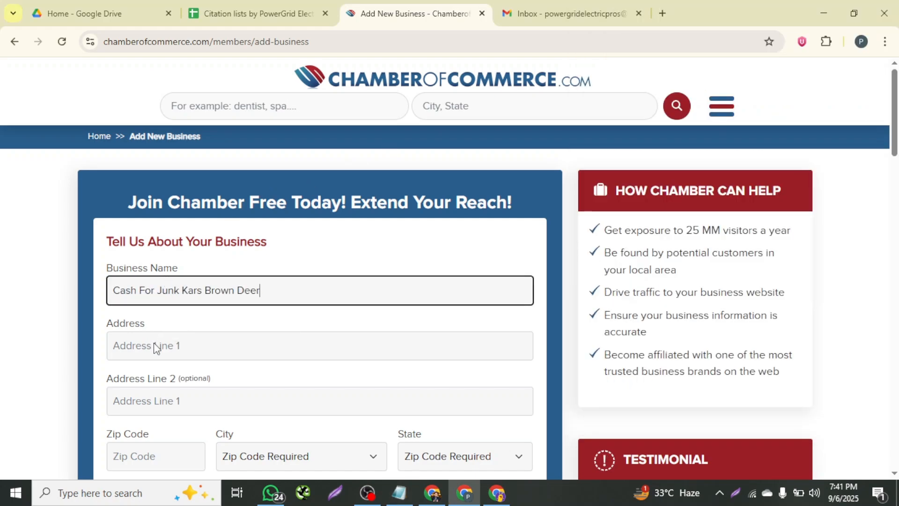
- Copy the business's street address from the junk cars notes into the first address line of the form
click(399, 493)
drag(654, 230, 582, 230)
key(ctrl+c)
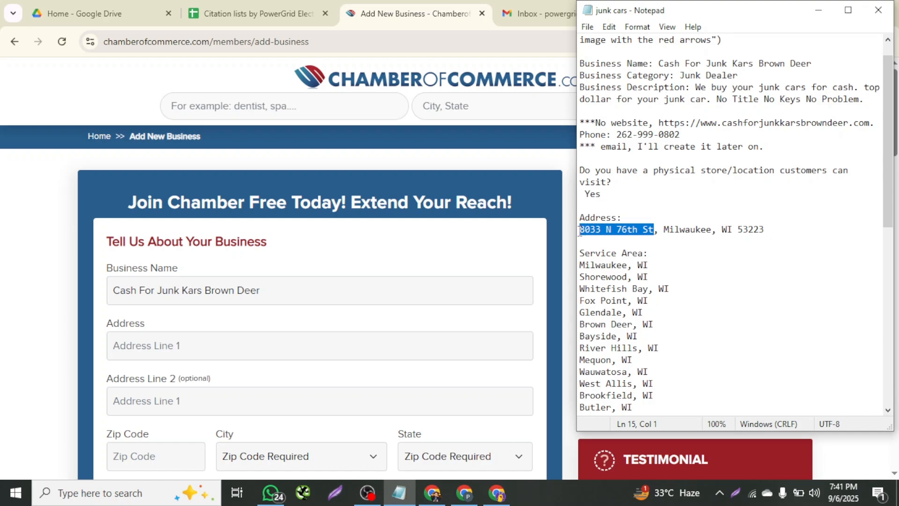
click(183, 348)
key(ctrl+v)
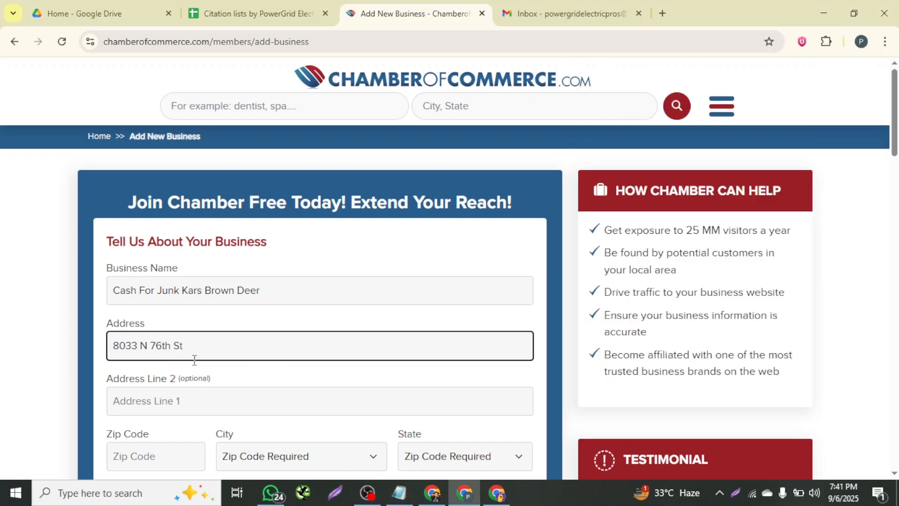
- Enter the business's zip code from the notes and set the city to Milwaukee
click(399, 492)
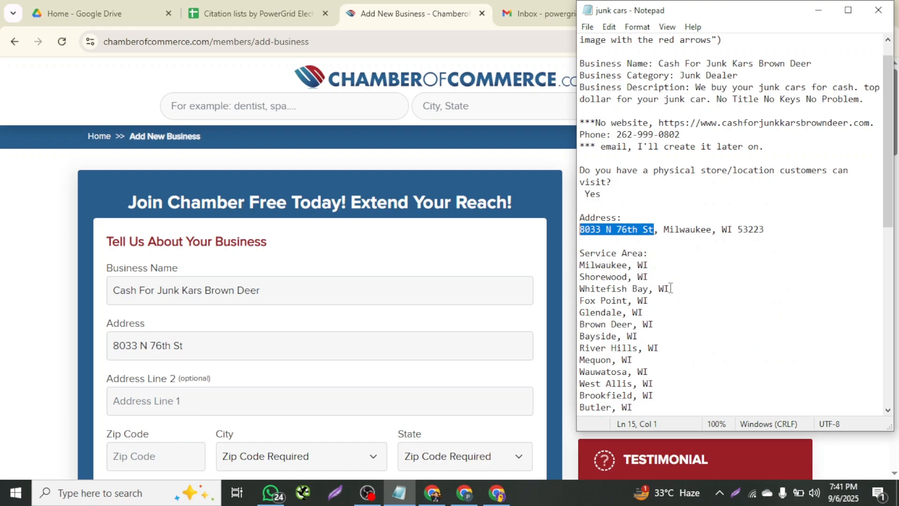
drag(777, 231, 742, 227)
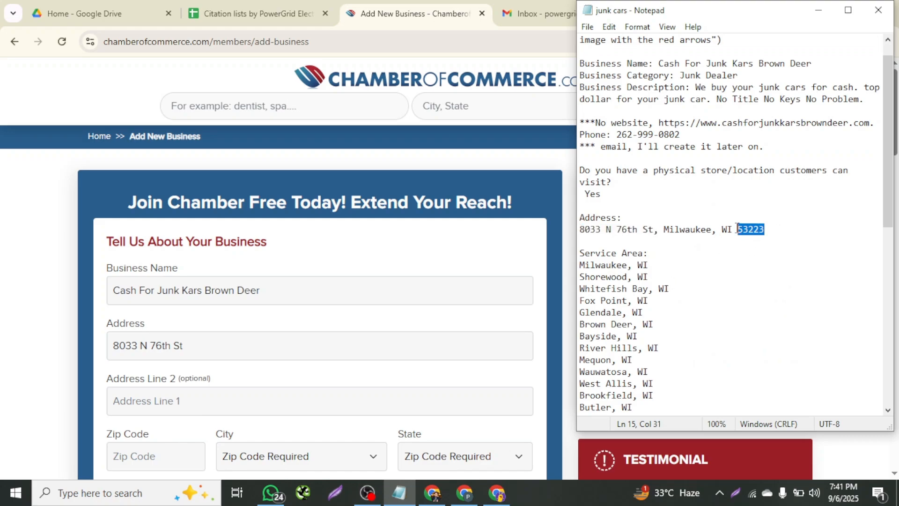
scroll(345, 295, down, 3)
click(144, 320)
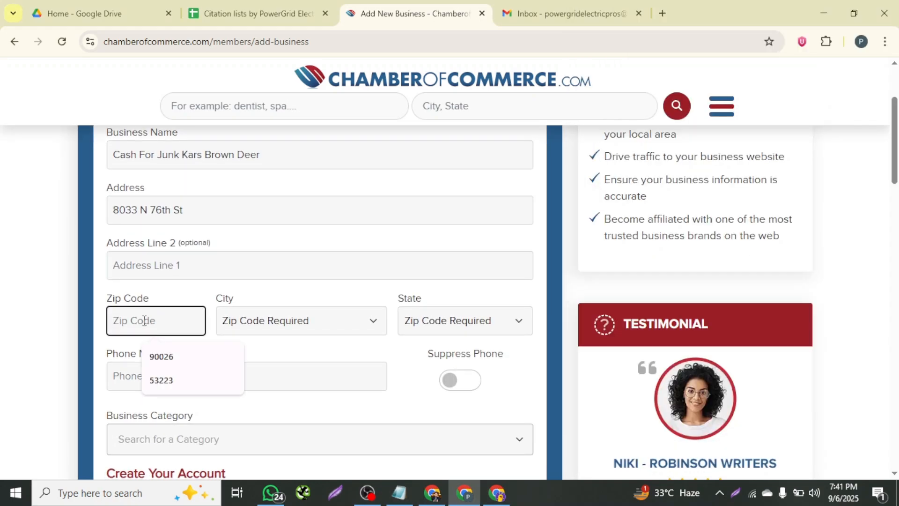
text(53223)
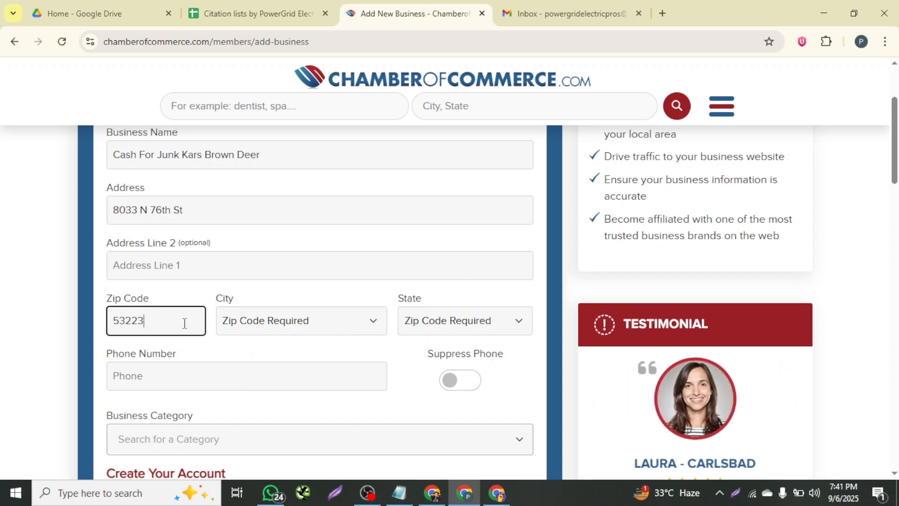
click(379, 322)
click(376, 324)
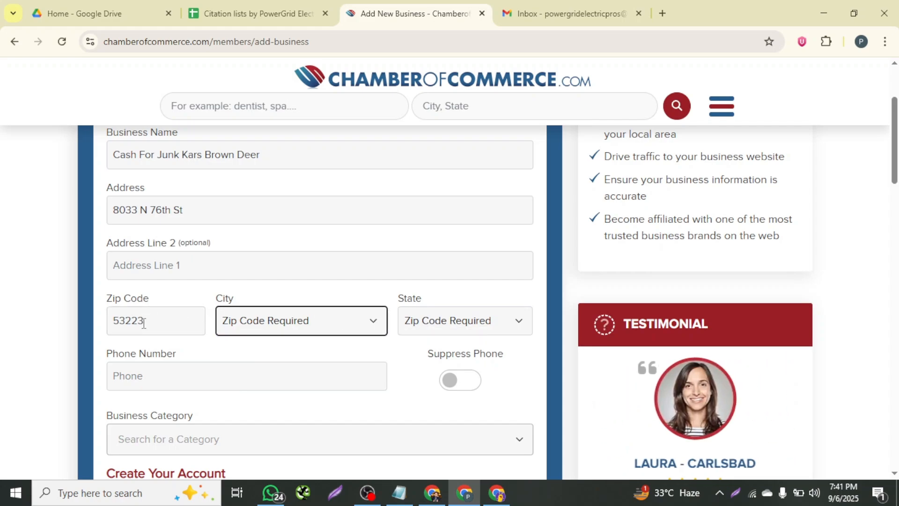
click(143, 323)
click(372, 321)
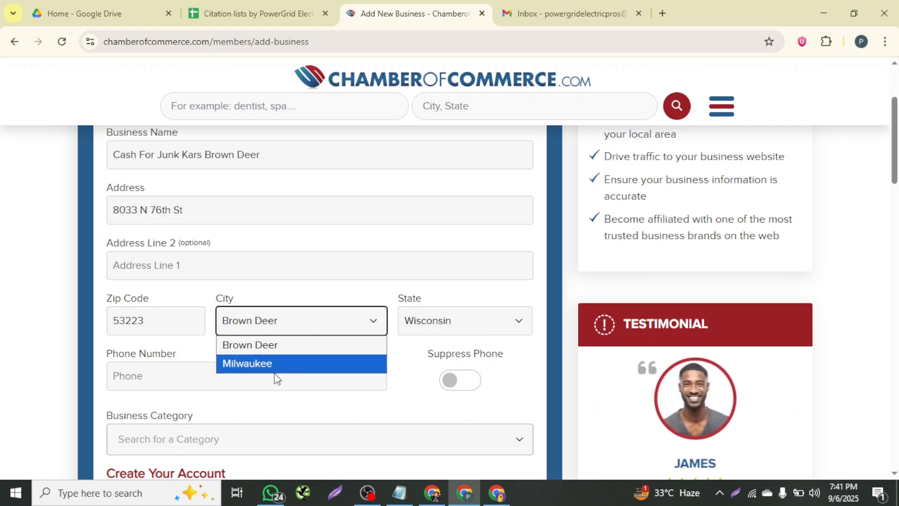
click(252, 364)
click(487, 322)
click(485, 322)
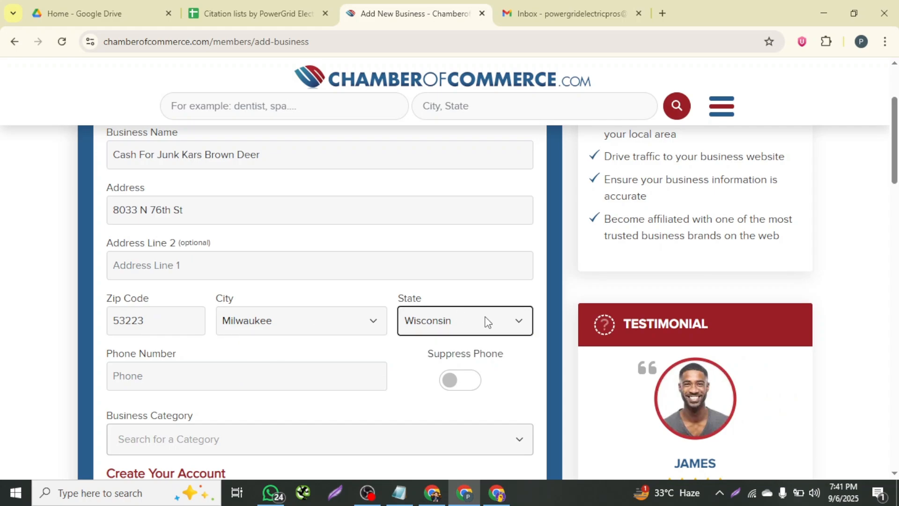
- Copy the business phone number from the junk cars notes into the form's Phone Number
scroll(233, 345, down, 2)
click(373, 303)
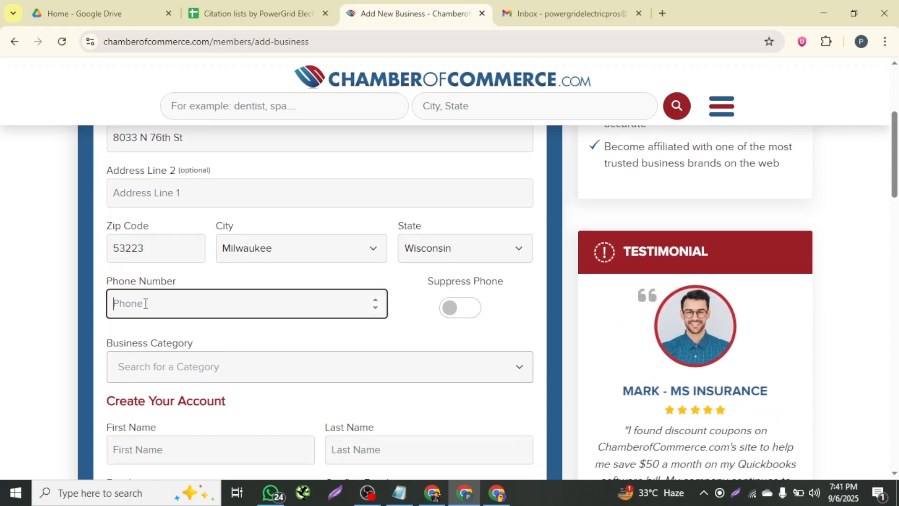
click(396, 497)
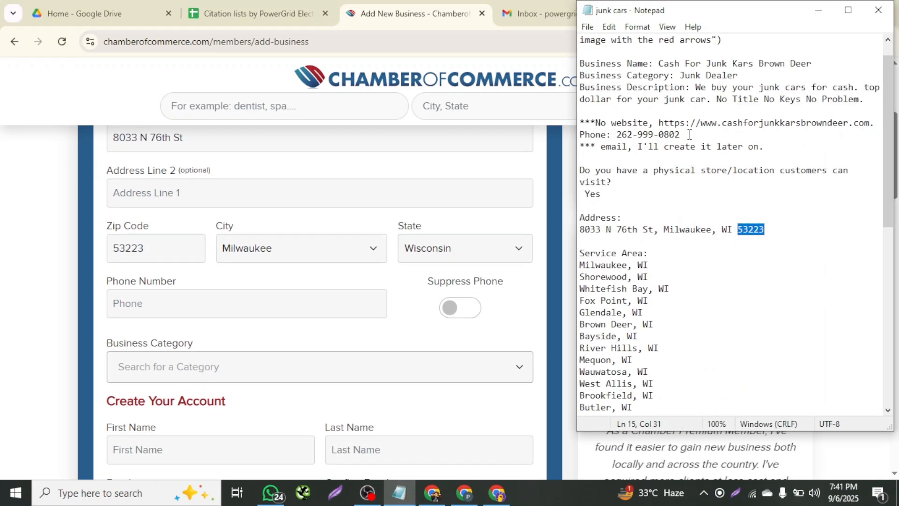
drag(680, 135, 617, 135)
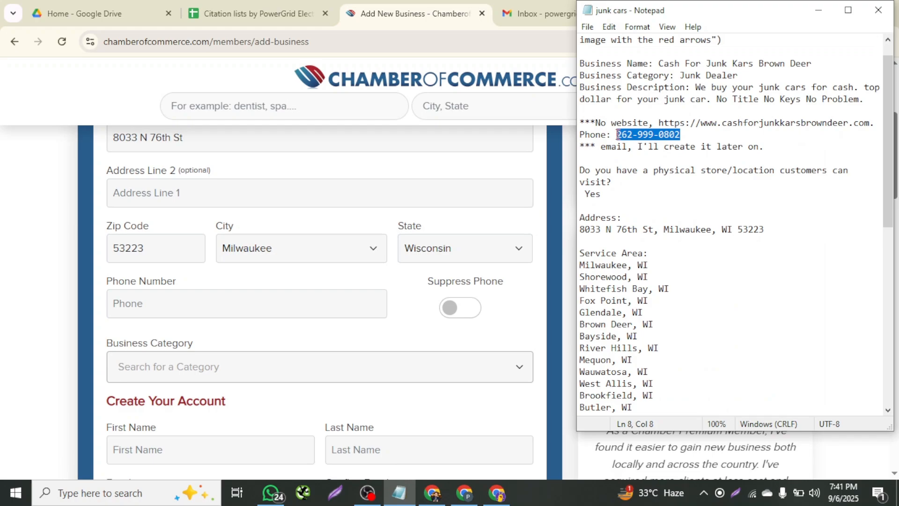
key(ctrl+c)
click(178, 303)
key(ctrl+v)
- Search the business categories for "electrician" and choose Electrician
click(183, 377)
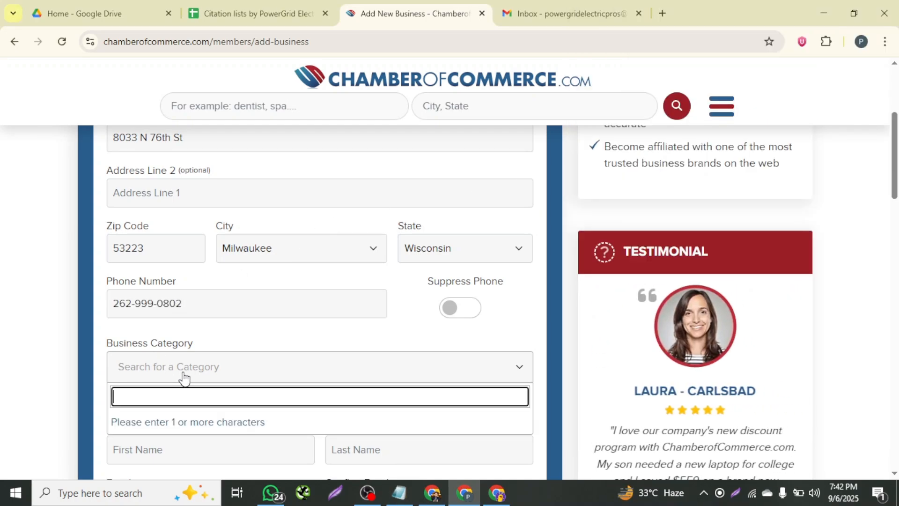
text(elect)
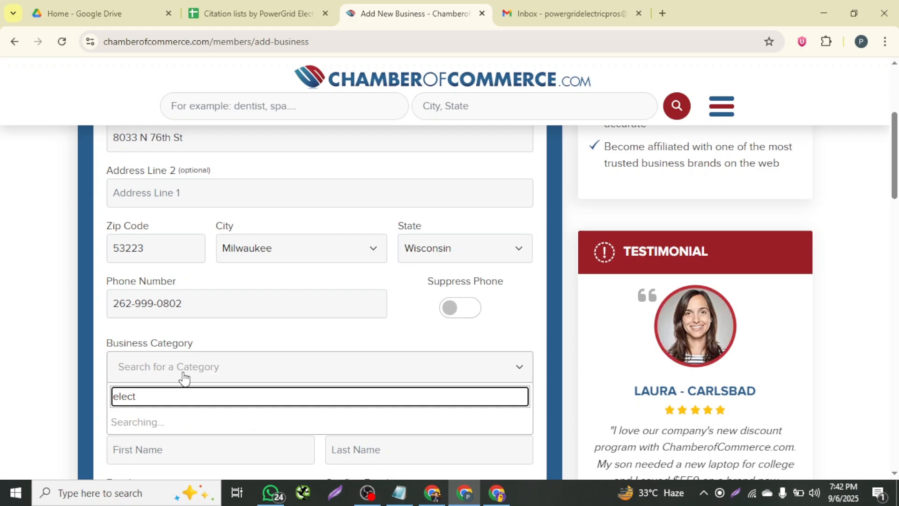
text(rician)
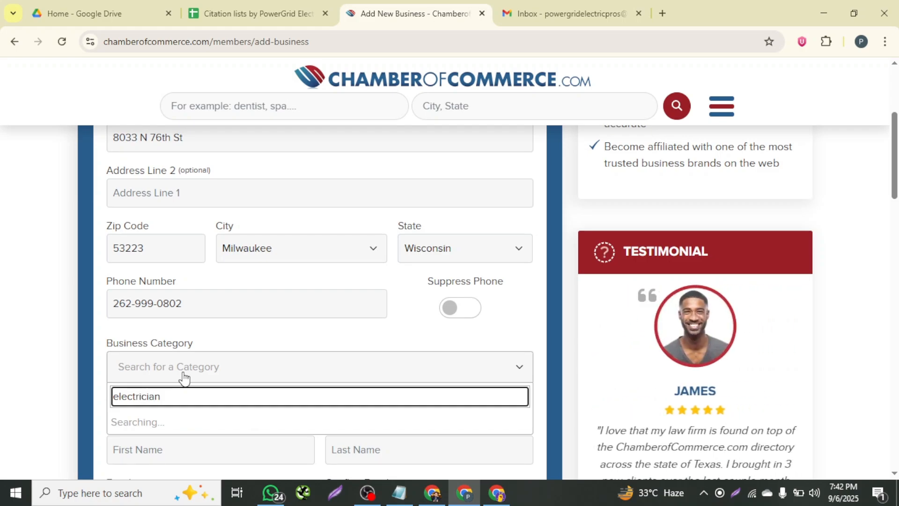
click(149, 422)
- Copy the username cashforjunkcars from the ChamberofCommerce.com row of the citation sheet into the form's First Name
scroll(236, 394, down, 4)
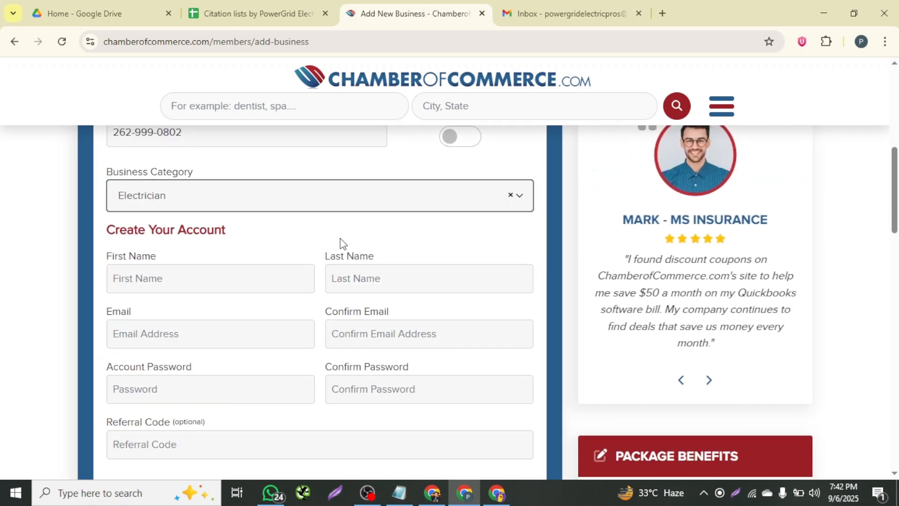
click(399, 493)
scroll(682, 400, down, 10)
scroll(682, 400, down, 1)
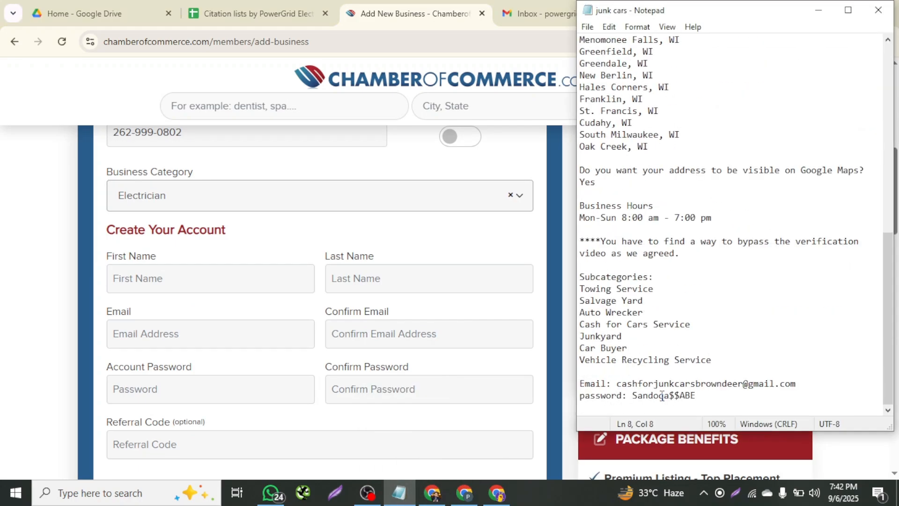
click(306, 9)
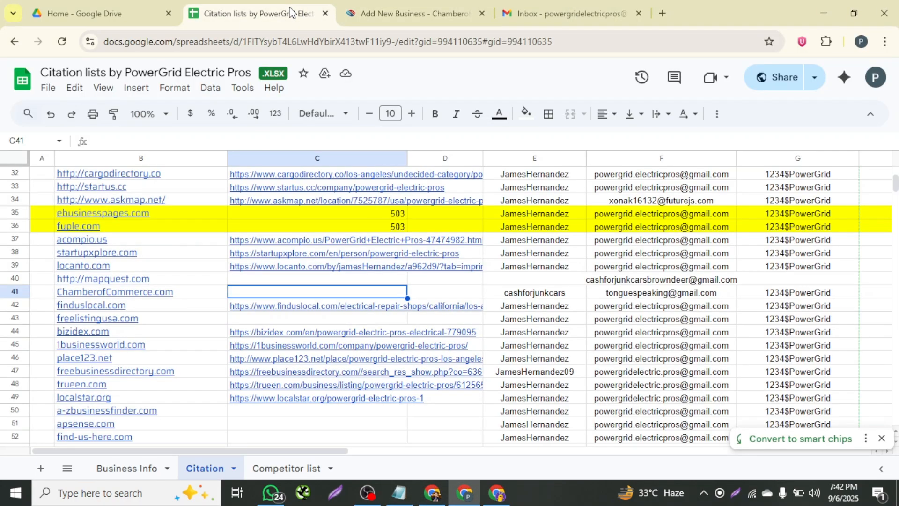
click(534, 293)
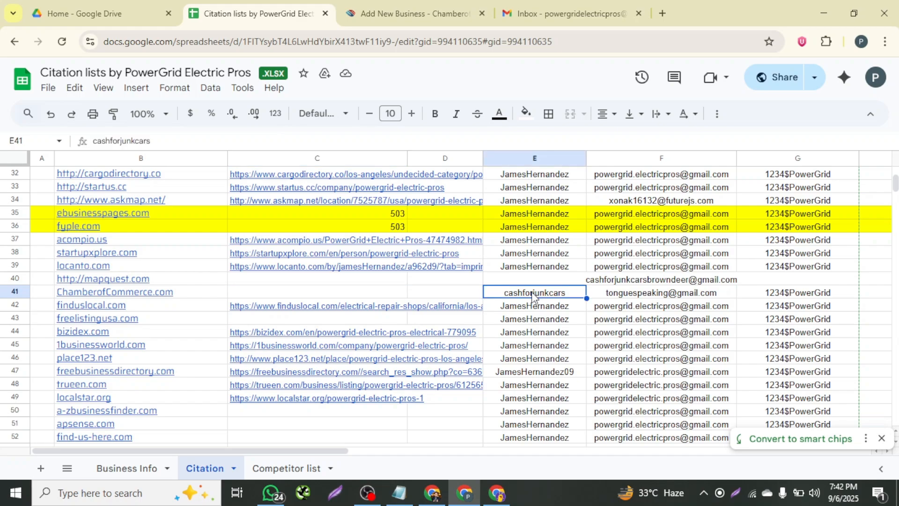
click(414, 13)
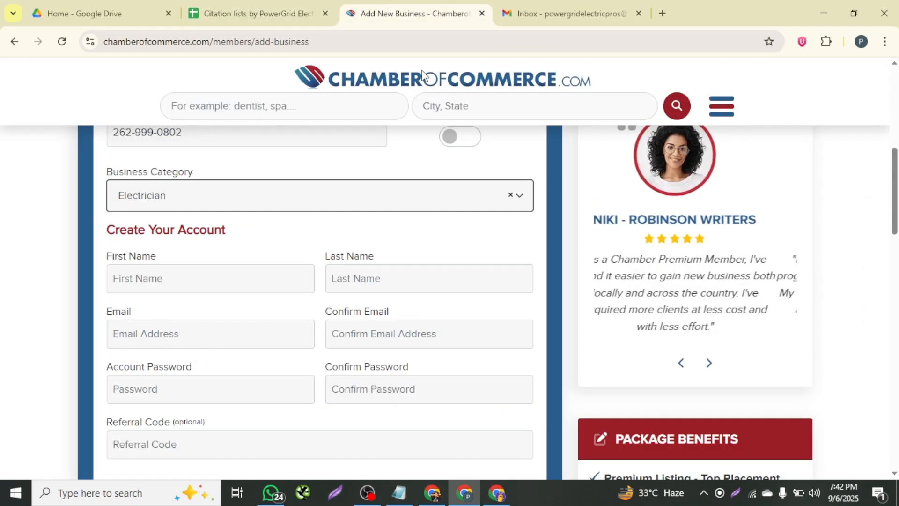
click(156, 278)
key(ctrl+v)
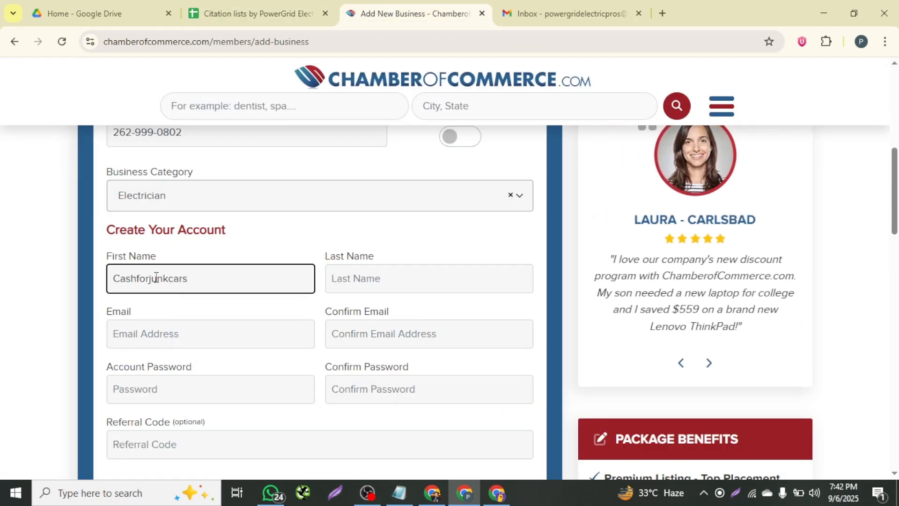
- Shorten the First Name to "Cashfor" and enter "Junkcars" as the Last Name
drag(195, 278, 147, 277)
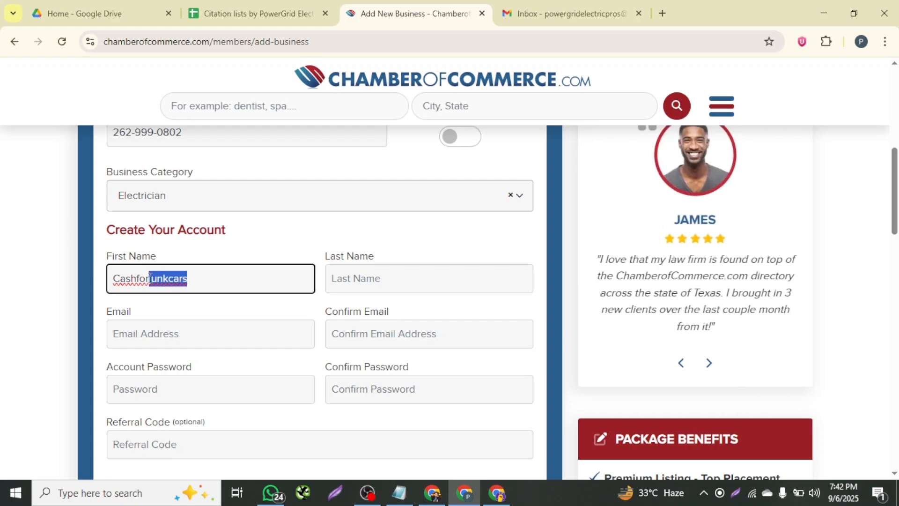
key(BackSpace)
click(415, 282)
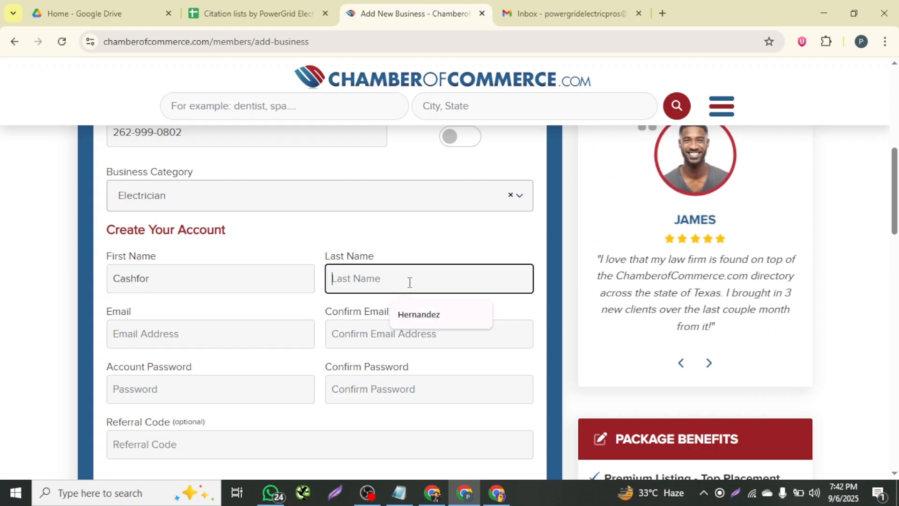
text(Junkcars)
- Copy the email address from the ChamberofCommerce.com row of the citation sheet into Email and Confirm Email
scroll(294, 298, down, 3)
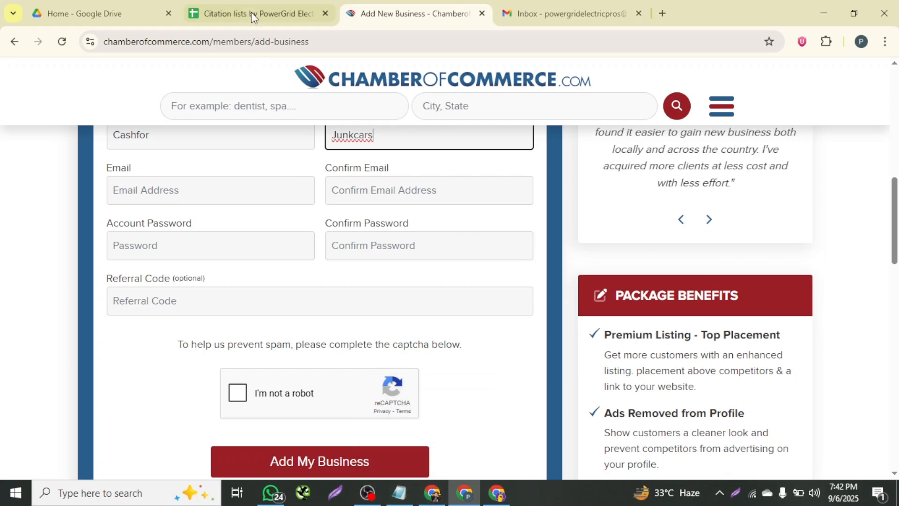
click(260, 11)
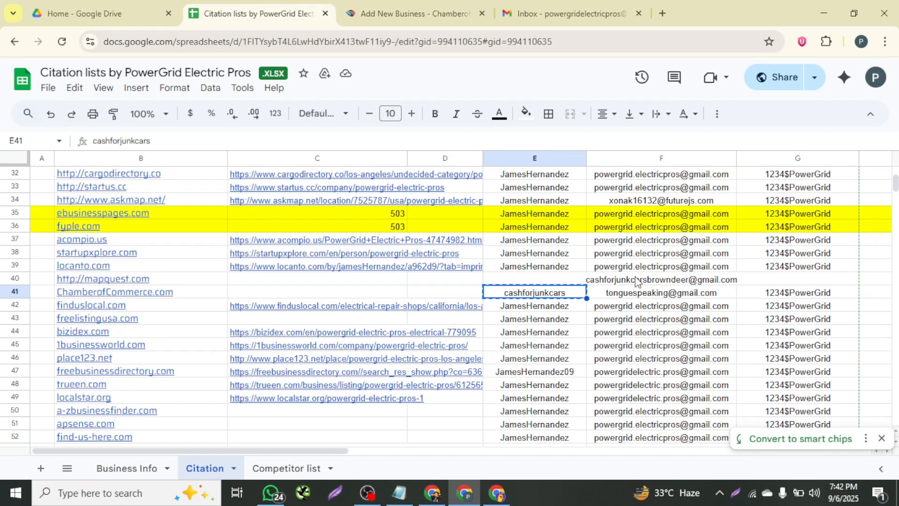
click(647, 297)
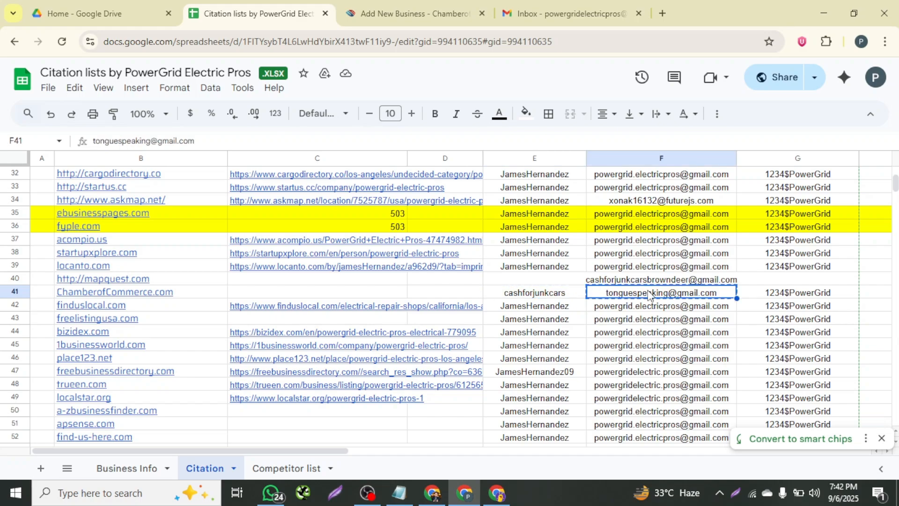
click(419, 4)
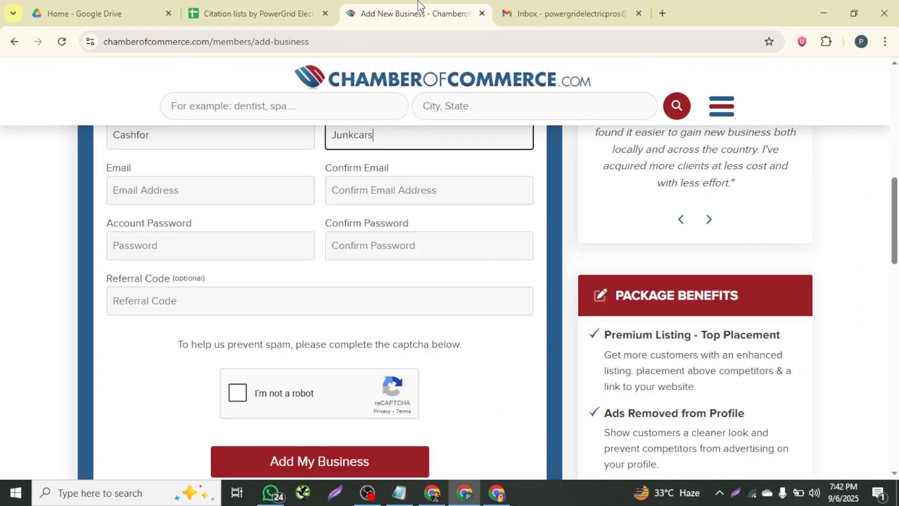
click(153, 194)
key(ctrl+v)
scroll(131, 260, up, 1)
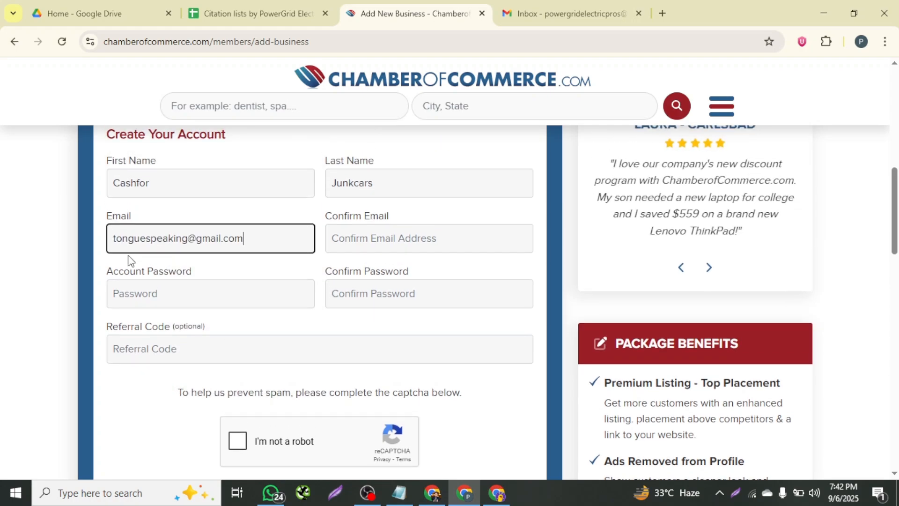
click(369, 237)
key(ctrl+v)
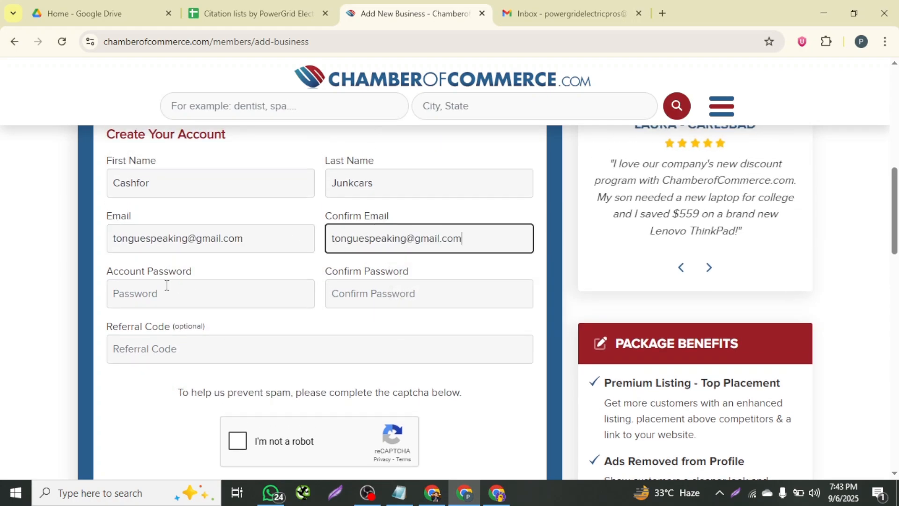
- Copy the account password from the ChamberofCommerce.com row of the citation sheet into Account Password and Confirm Password
click(241, 13)
click(807, 291)
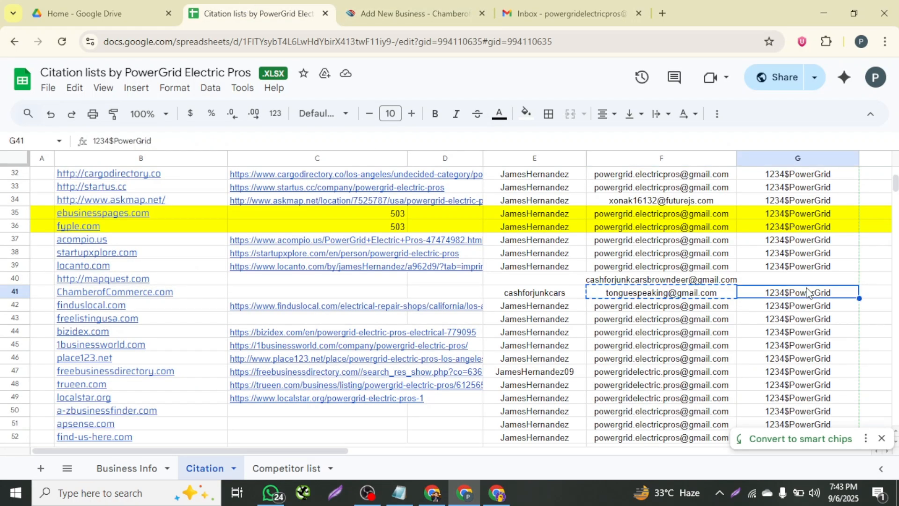
click(444, 6)
click(143, 297)
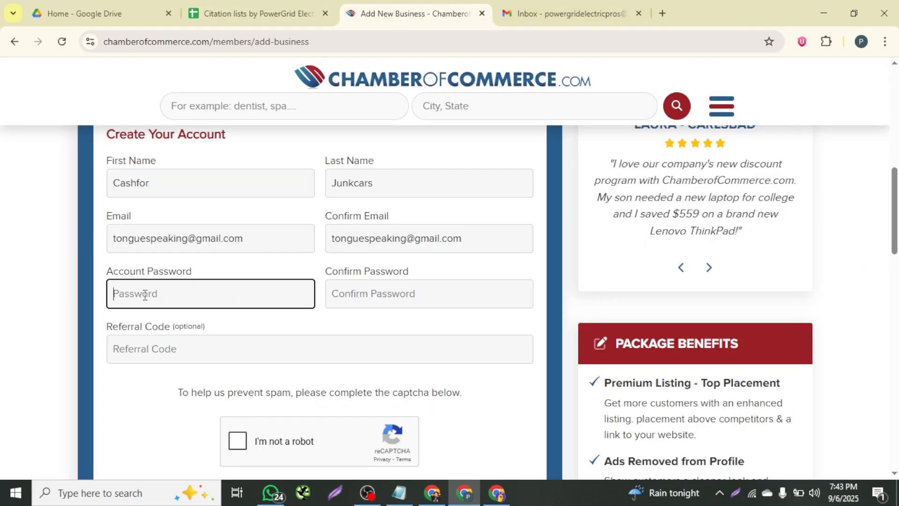
key(ctrl+v)
click(362, 298)
key(ctrl+v)
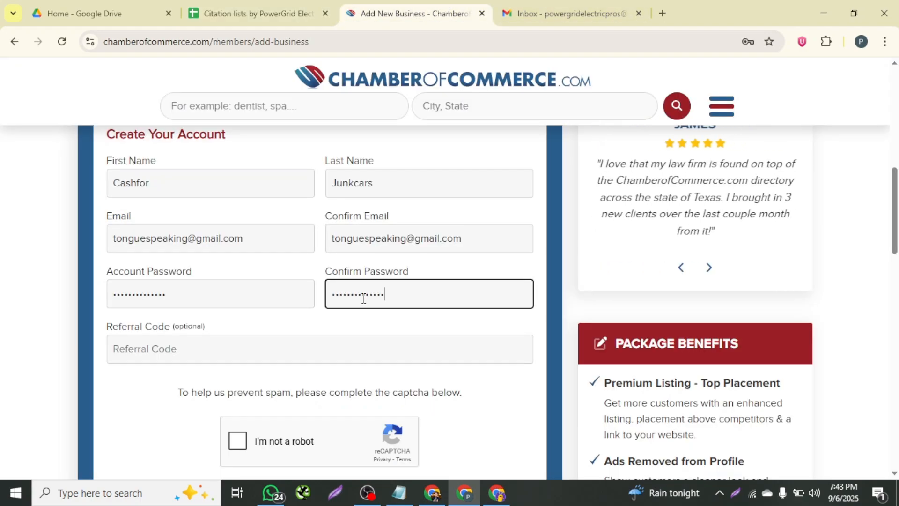
- Complete the captcha by choosing the squares with motorcycles, and submit the new business
scroll(239, 336, down, 2)
click(241, 351)
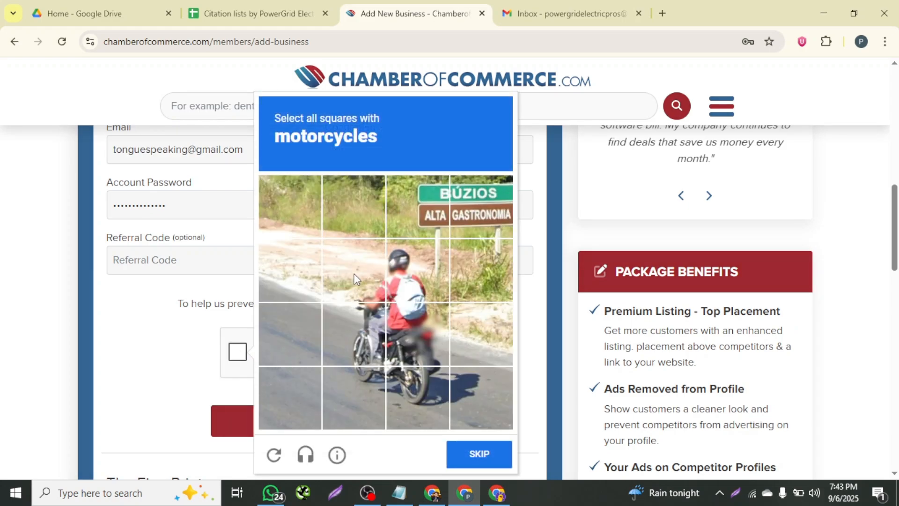
click(354, 274)
click(360, 339)
click(358, 397)
click(400, 391)
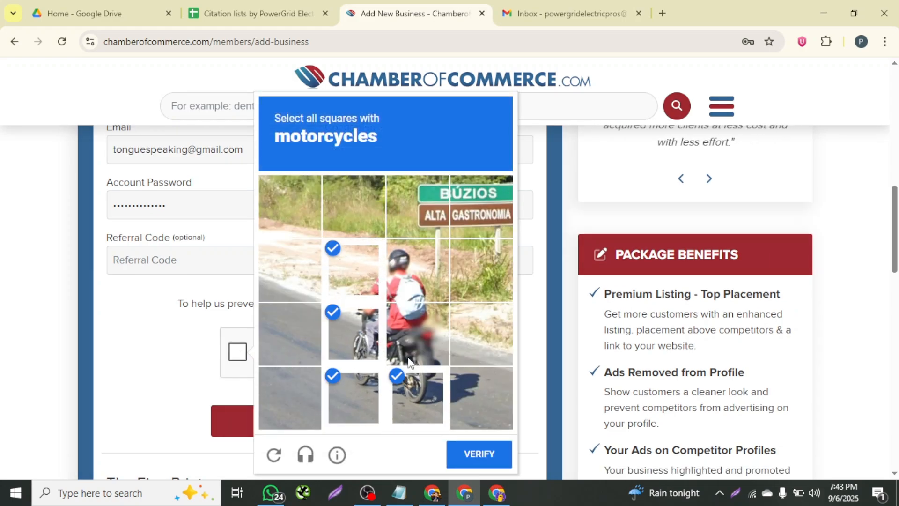
click(412, 335)
click(414, 272)
click(483, 453)
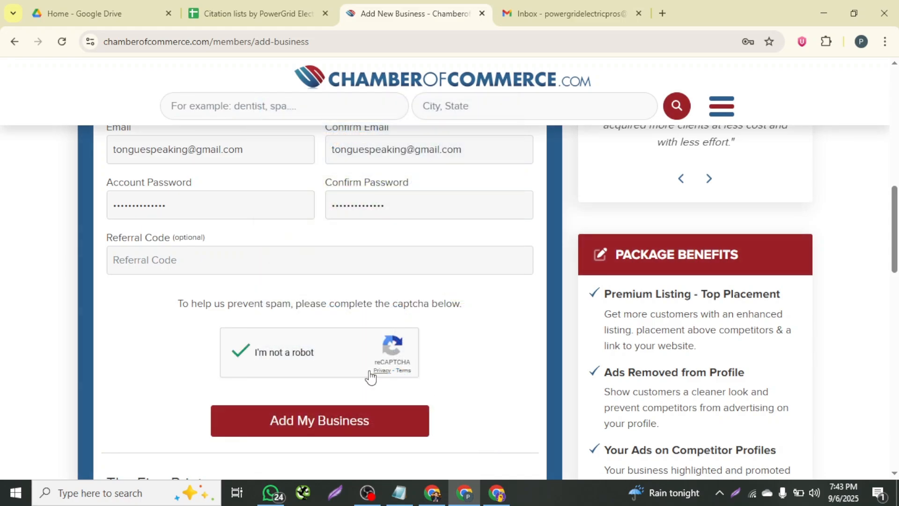
click(344, 421)
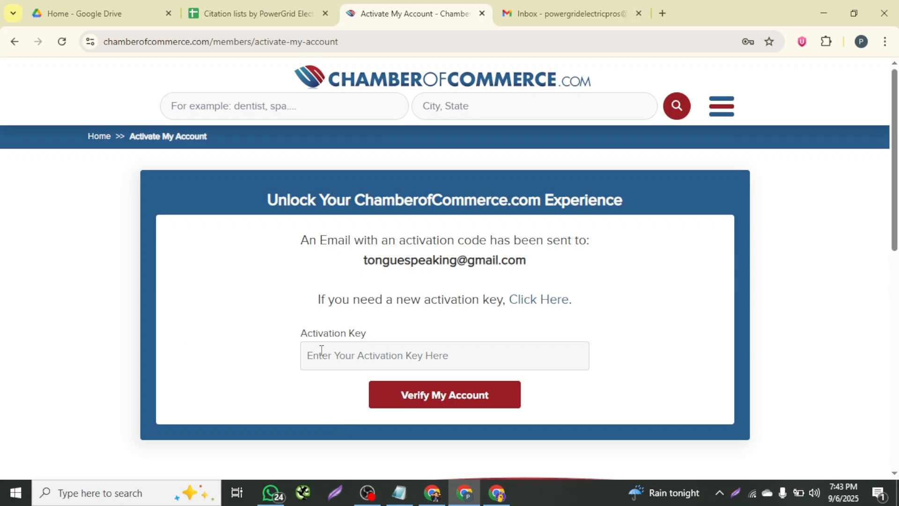
- Switch to Gmail for the registered email account and copy the activation key from the ChamberofCommerce.com Activation Email
drag(275, 232, 541, 263)
click(552, 267)
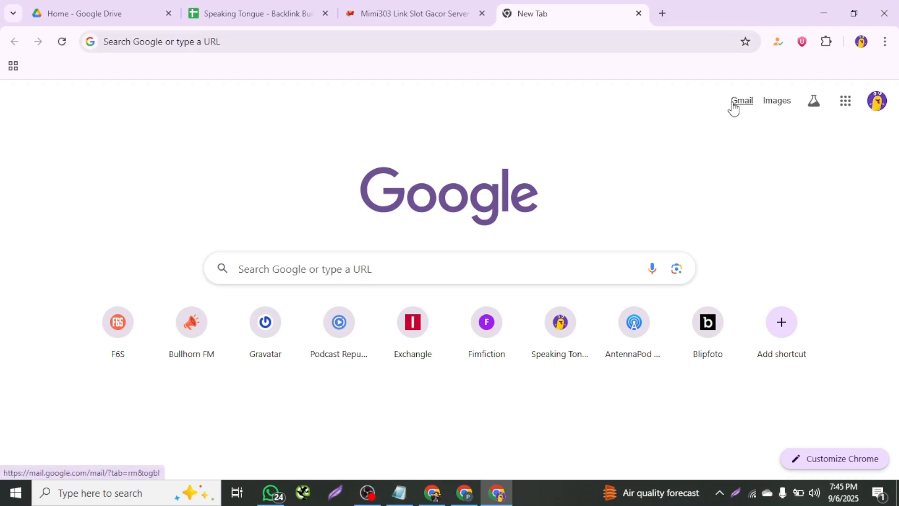
click(734, 107)
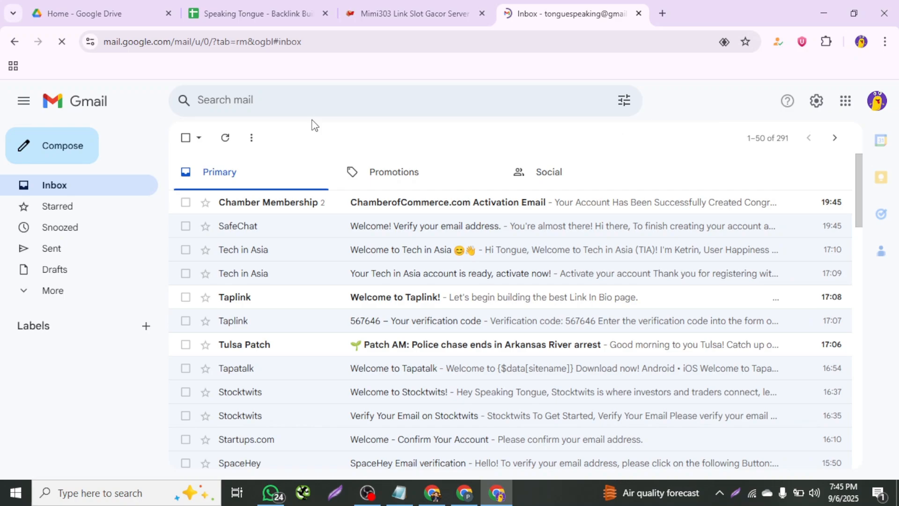
click(401, 203)
scroll(410, 226, down, 5)
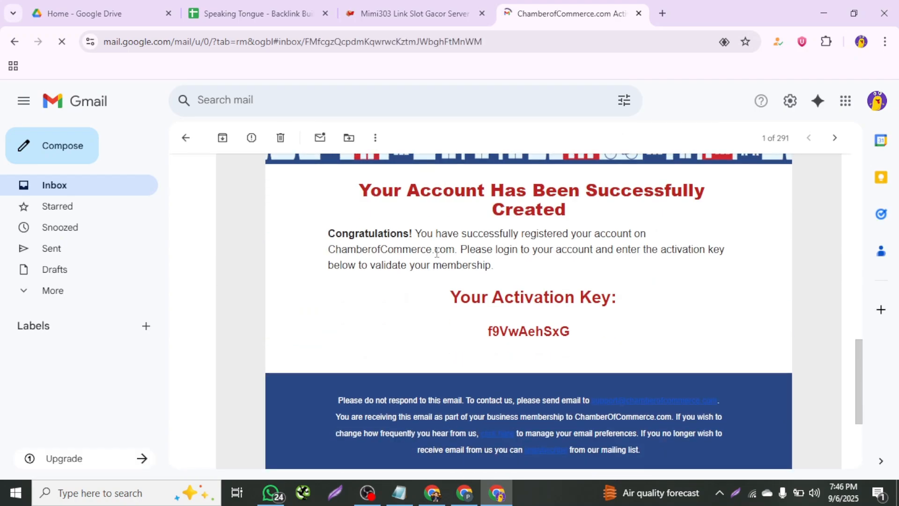
drag(570, 331, 488, 333)
key(ctrl+c)
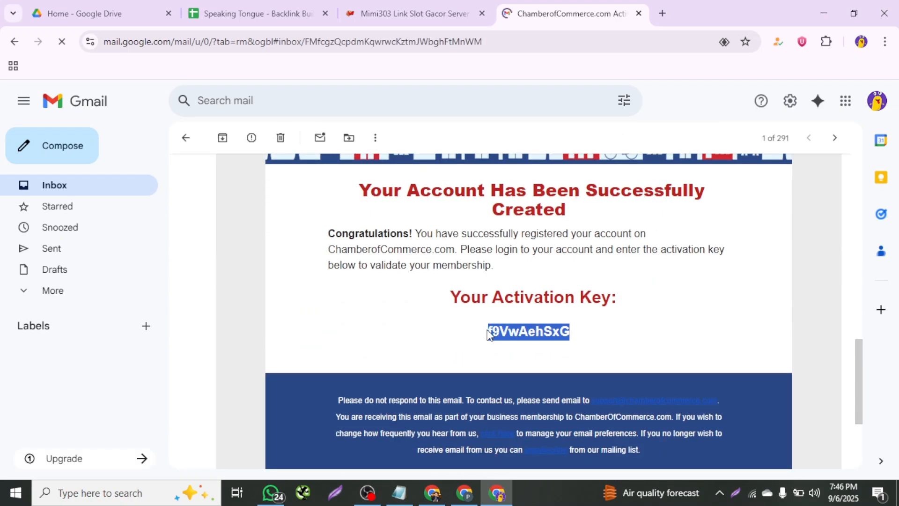
- Return to the ChamberofCommerce.com activation page, replace the Activation Key with the copied one and verify the account
mouse_move(464, 492)
click(464, 434)
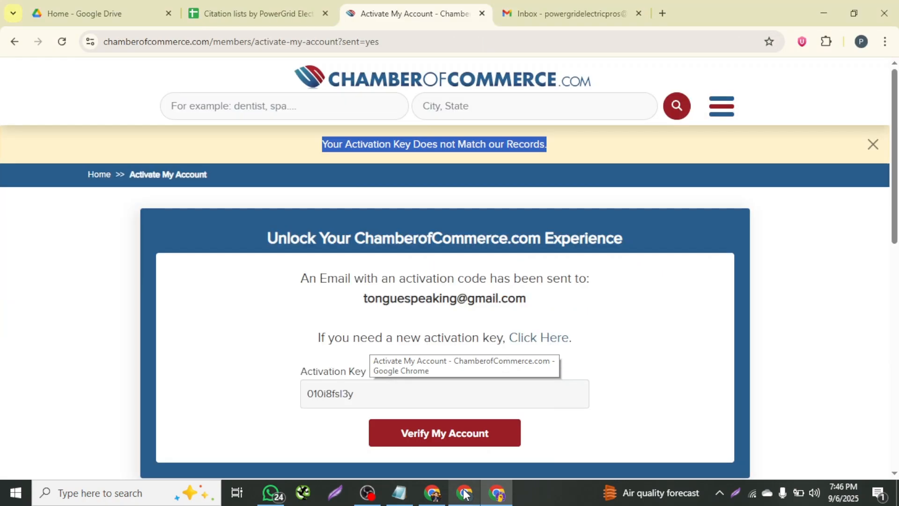
double_click(367, 380)
key(ctrl+v)
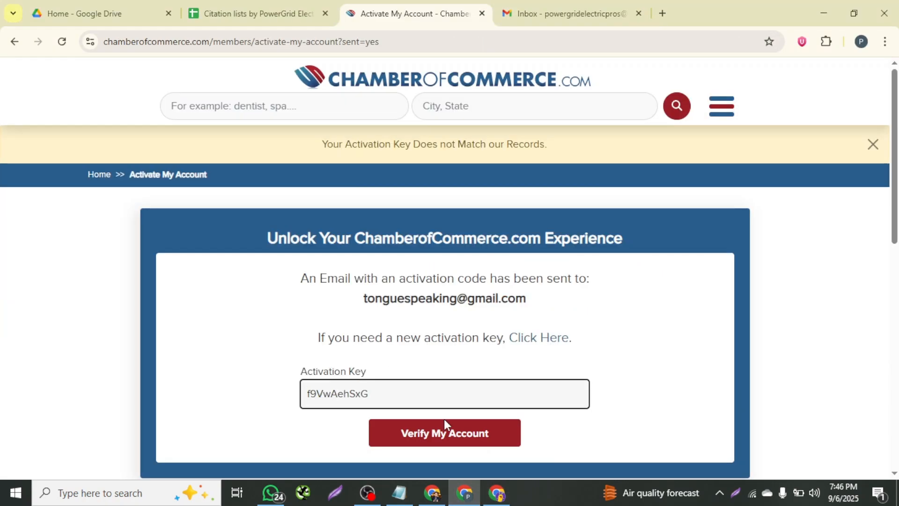
click(446, 431)
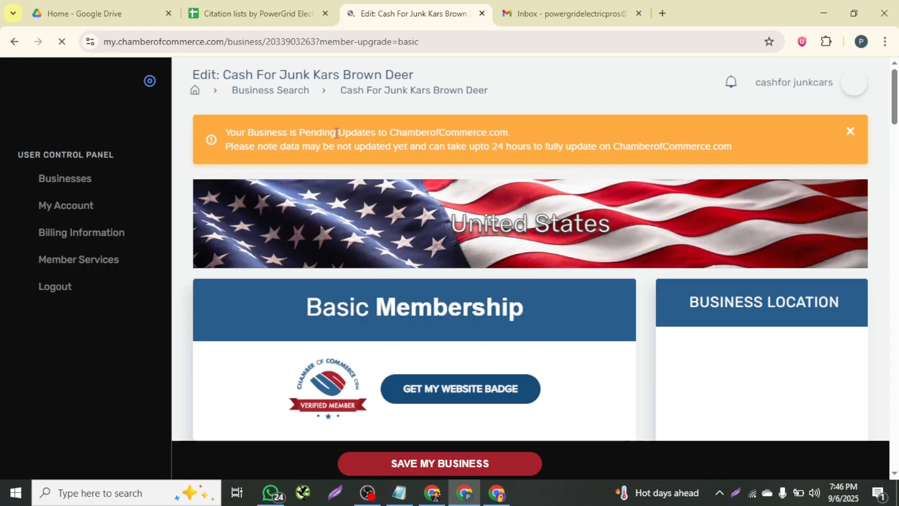
- Review the pending-updates notice on the business page and save the timezone as United States, (UTC-04:00) Eastern
drag(224, 132, 574, 133)
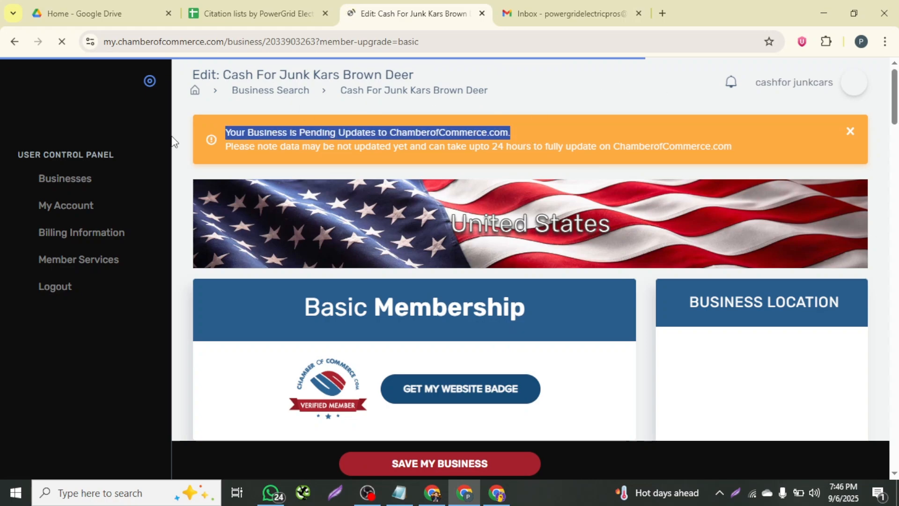
scroll(382, 303, down, 3)
scroll(384, 303, up, 3)
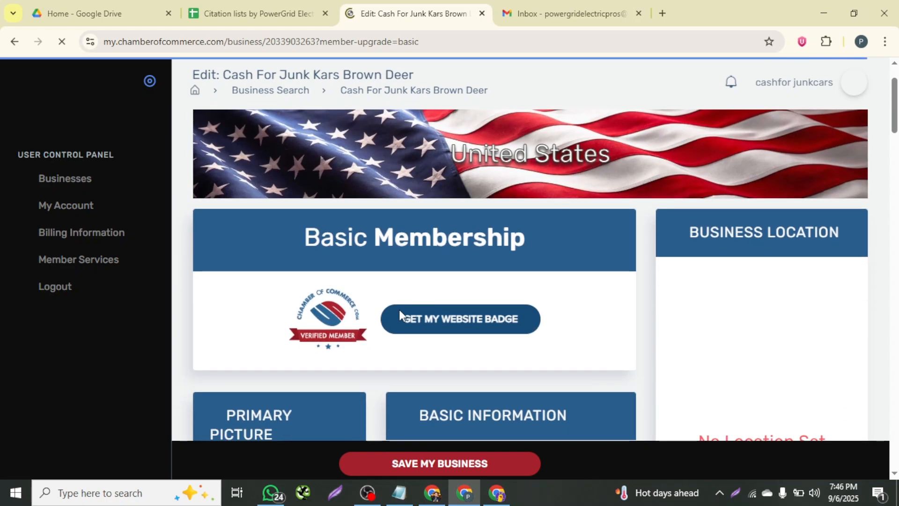
scroll(399, 309, down, 3)
scroll(478, 358, down, 5)
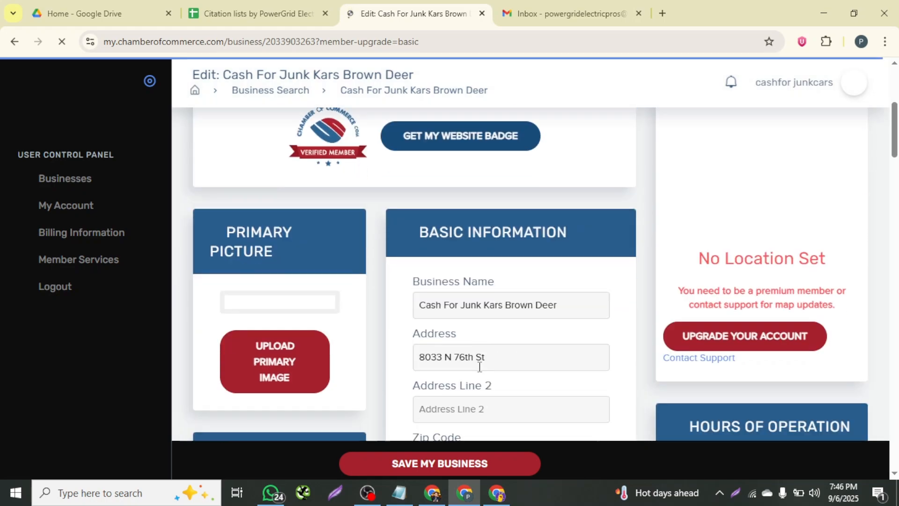
scroll(479, 370, up, 2)
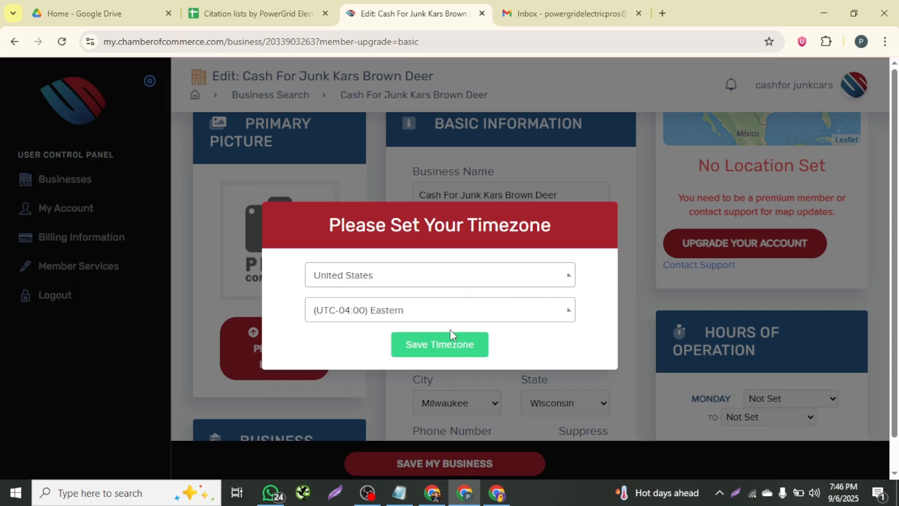
click(443, 344)
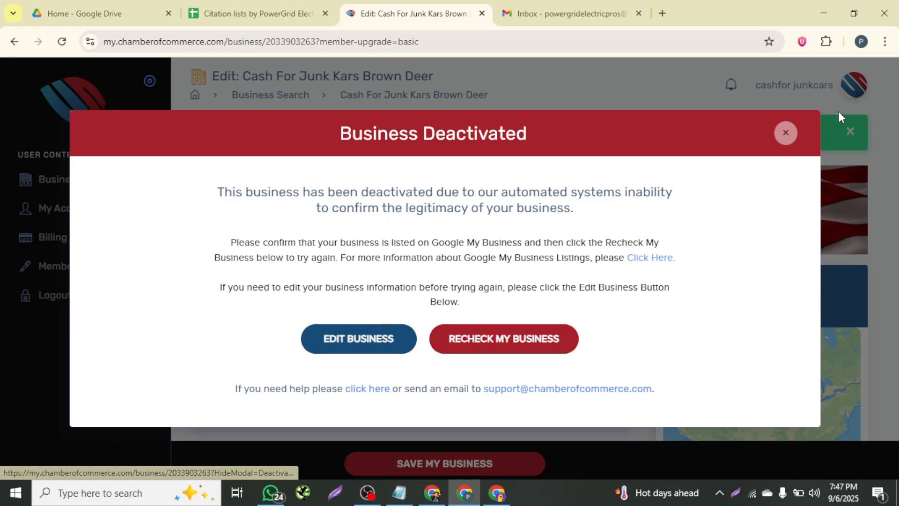
- Choose to edit the deactivated business and upload "power grid logo 3" from Downloads as its primary image
click(358, 344)
scroll(358, 341, down, 3)
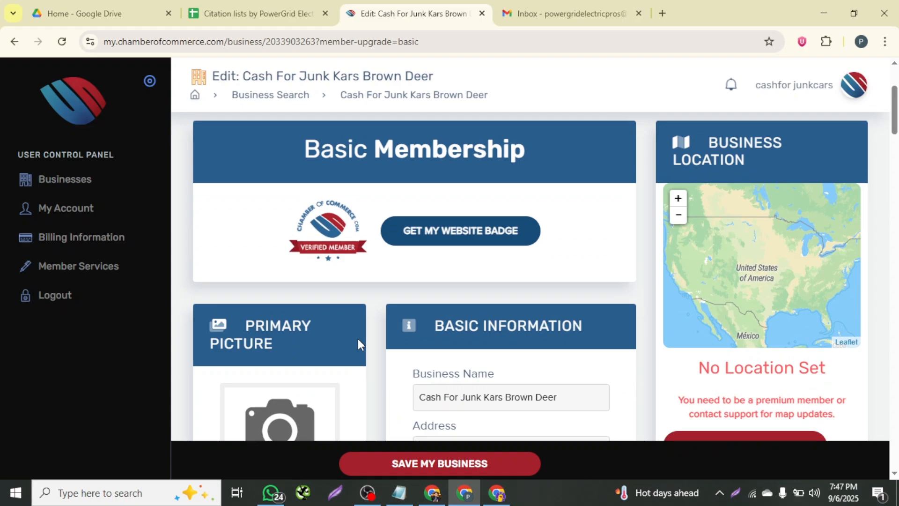
scroll(300, 326, down, 3)
click(285, 382)
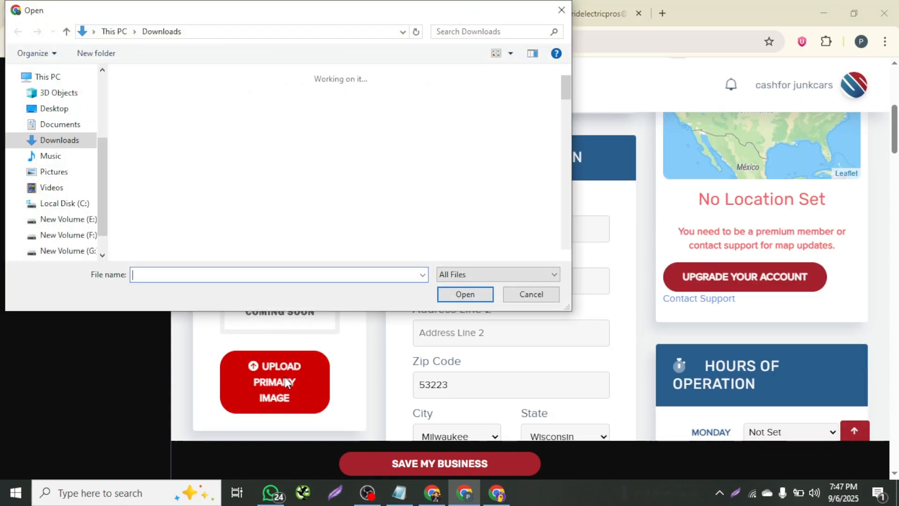
scroll(213, 172, down, 15)
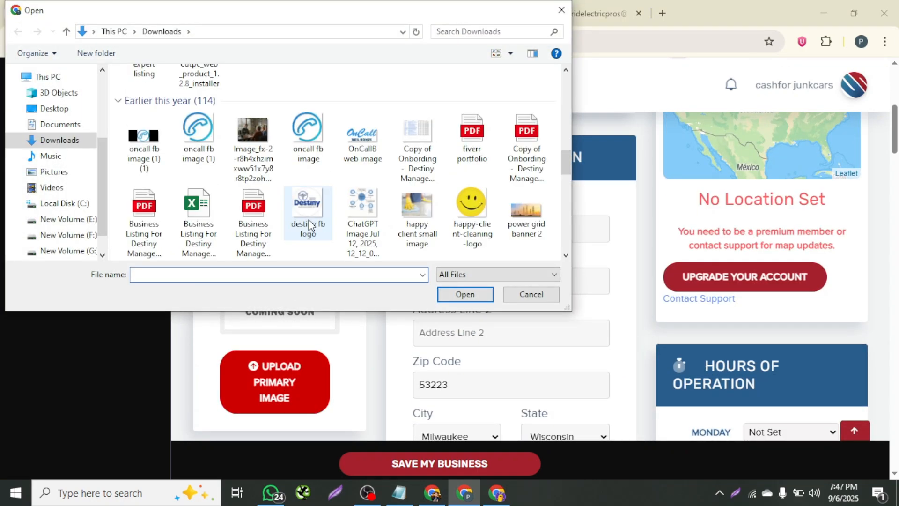
scroll(201, 157, down, 3)
click(143, 140)
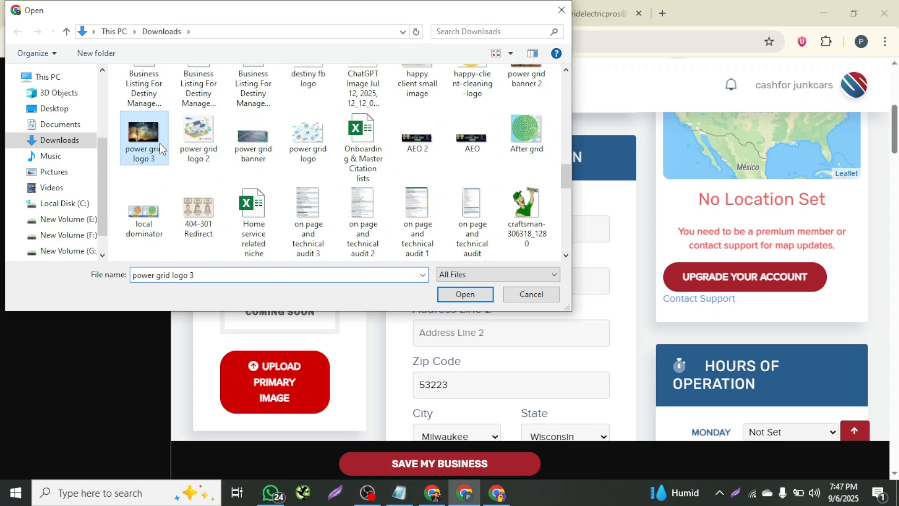
click(459, 290)
- Fill in the business phone number in Basic Information with the one from the junk cars notes
scroll(347, 319, down, 3)
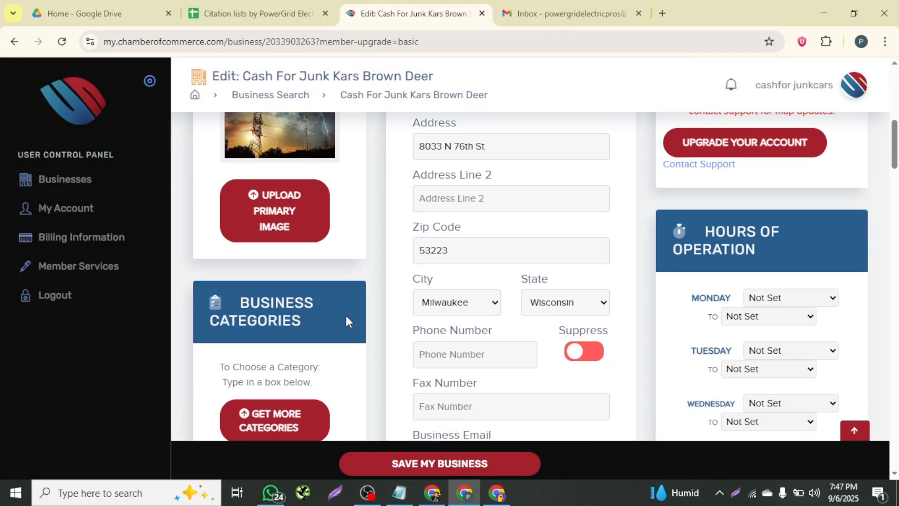
scroll(458, 209, up, 2)
scroll(466, 155, down, 5)
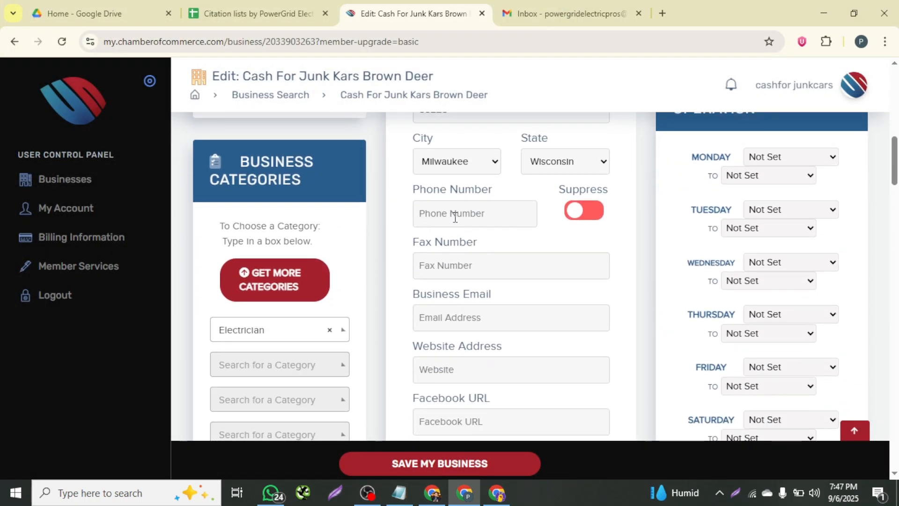
scroll(453, 215, up, 1)
click(444, 253)
scroll(450, 283, up, 3)
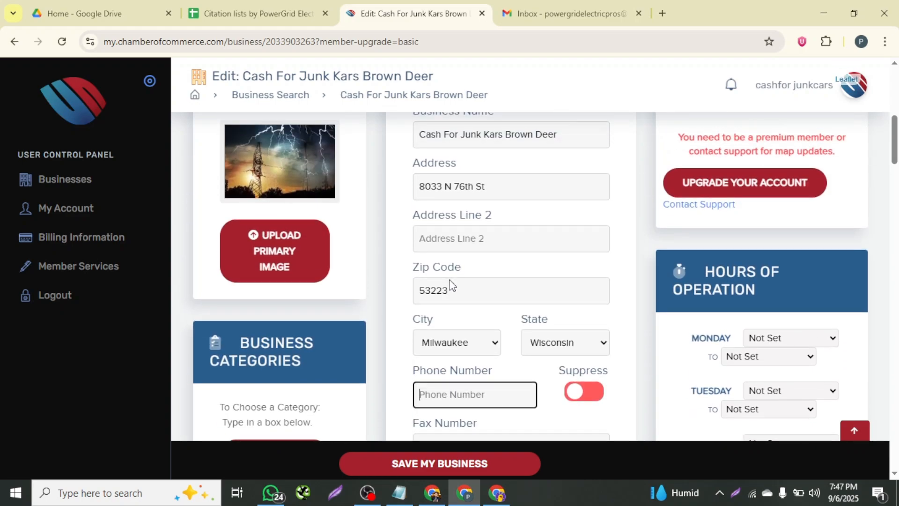
scroll(457, 305, down, 3)
click(399, 493)
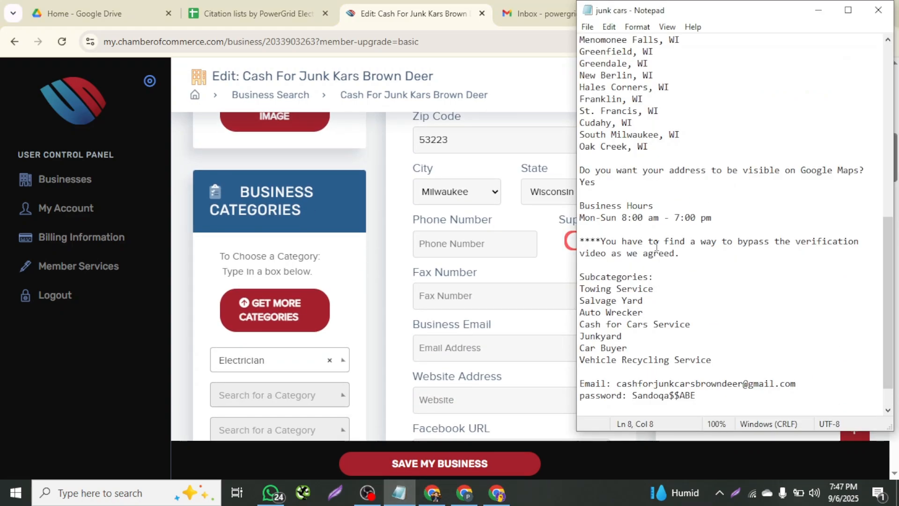
scroll(686, 151, up, 10)
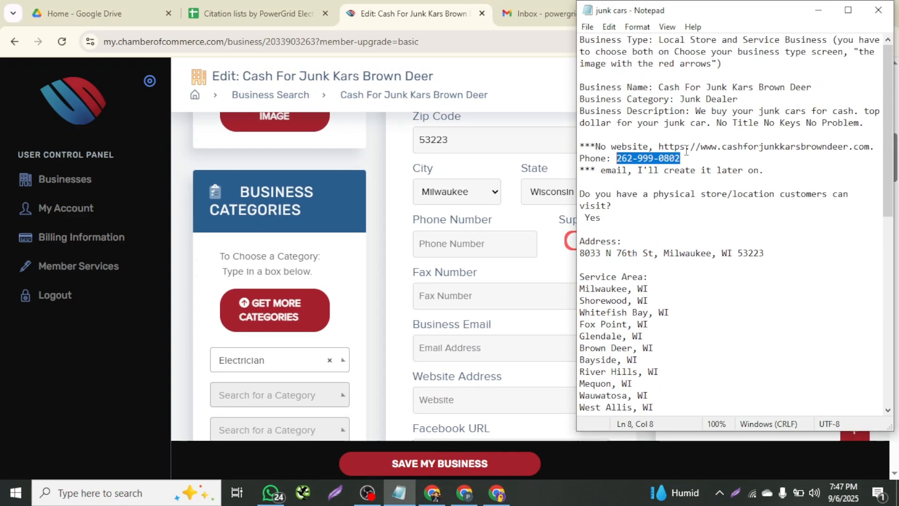
click(461, 239)
key(ctrl+v)
- Copy the e-mail address from the junk cars notes into the Business Email field
scroll(459, 245, down, 2)
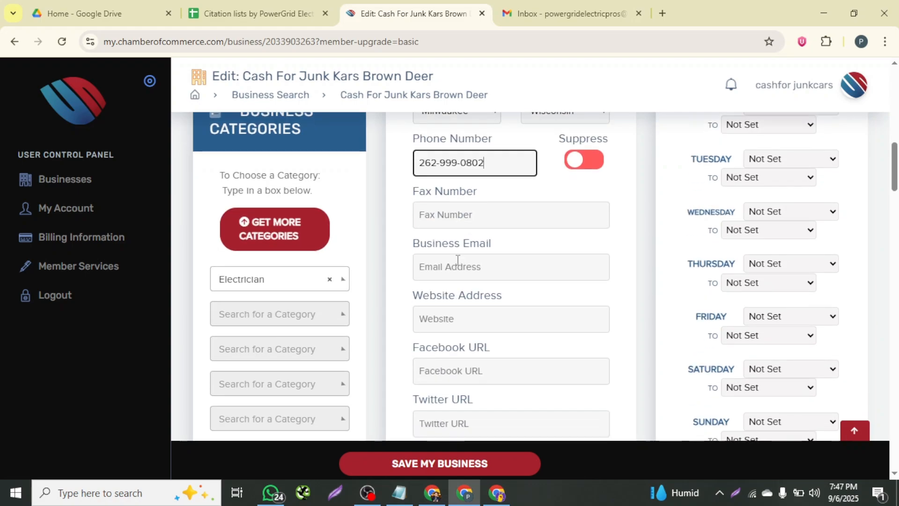
click(457, 261)
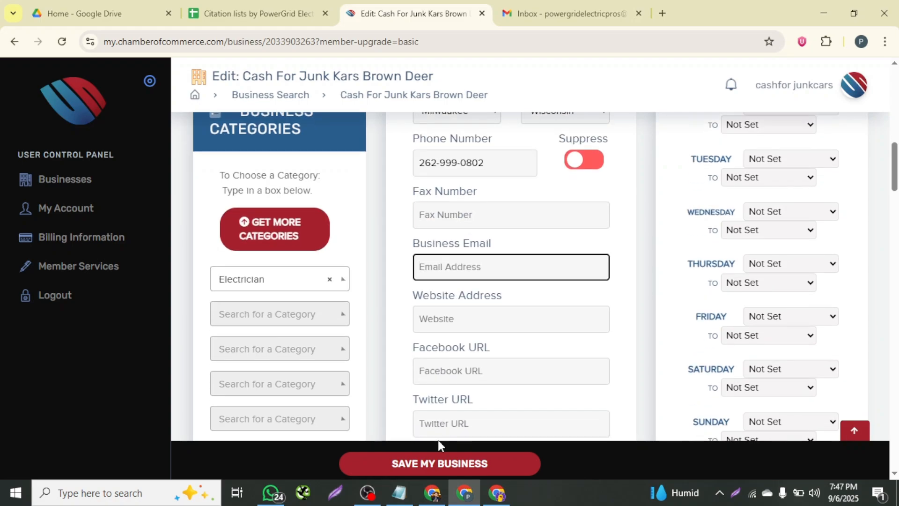
click(397, 493)
click(743, 279)
scroll(730, 328, down, 10)
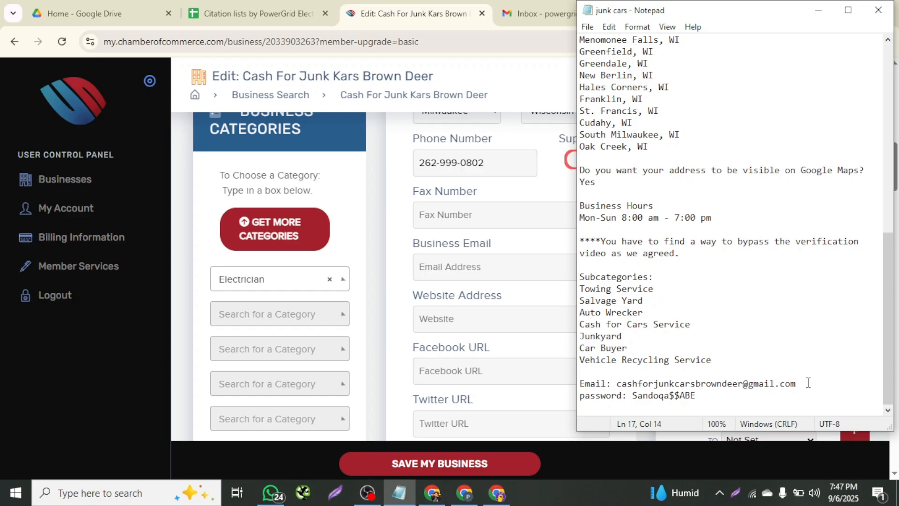
drag(808, 383, 636, 385)
key(ctrl+c)
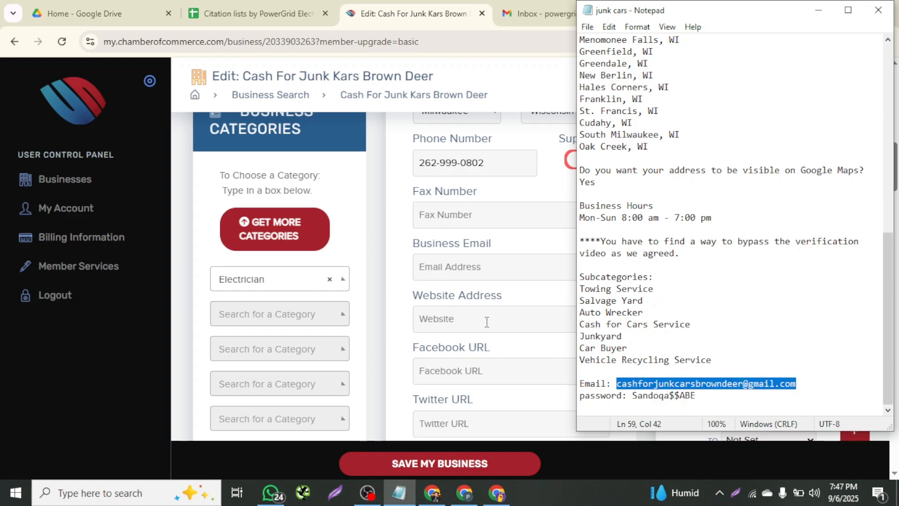
click(440, 264)
key(ctrl+v)
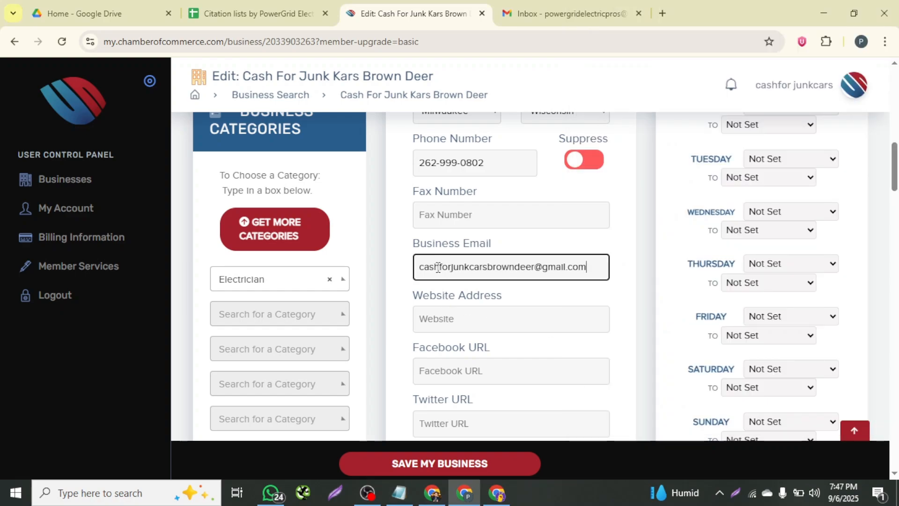
scroll(545, 250, down, 1)
click(399, 493)
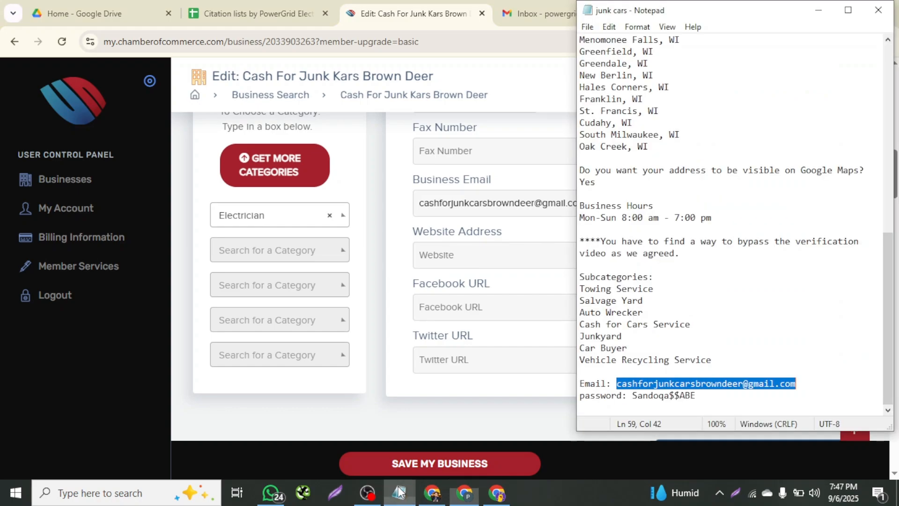
scroll(681, 328, up, 12)
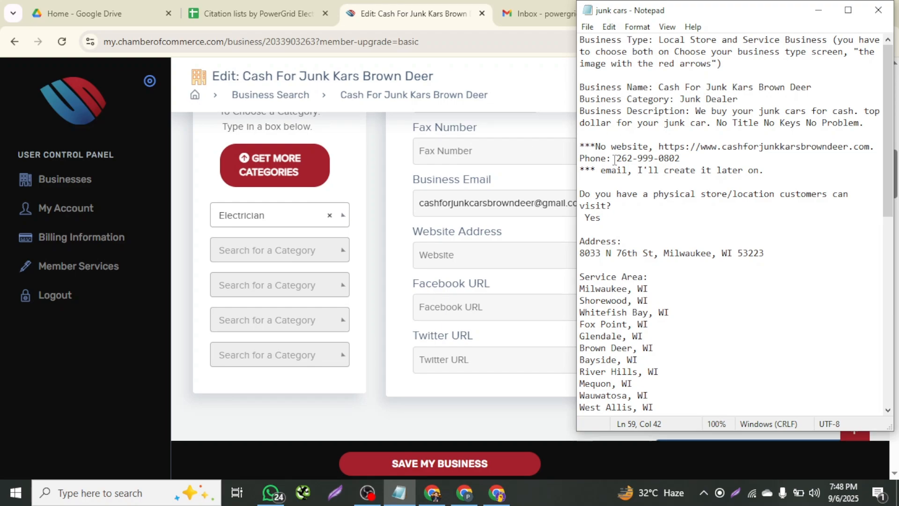
drag(657, 145, 896, 145)
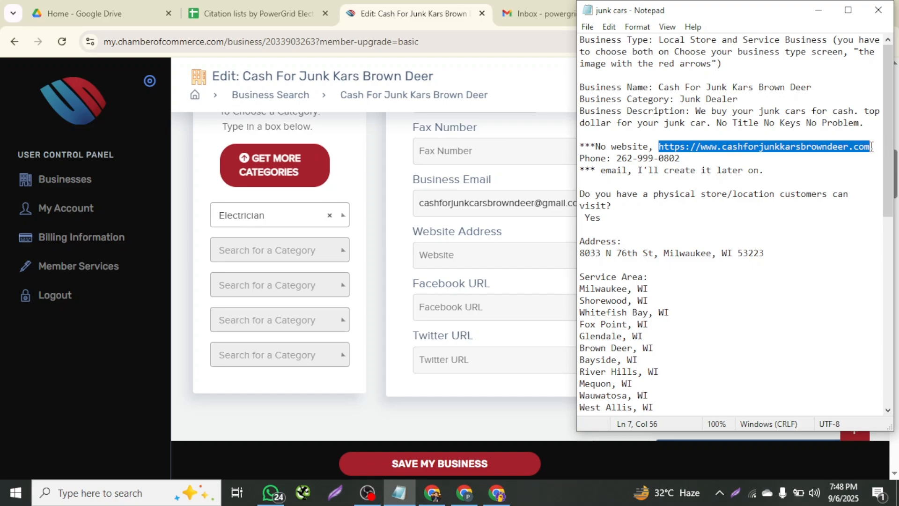
click(464, 246)
text(https://www.cashforjunkkarsbrowndeer.com)
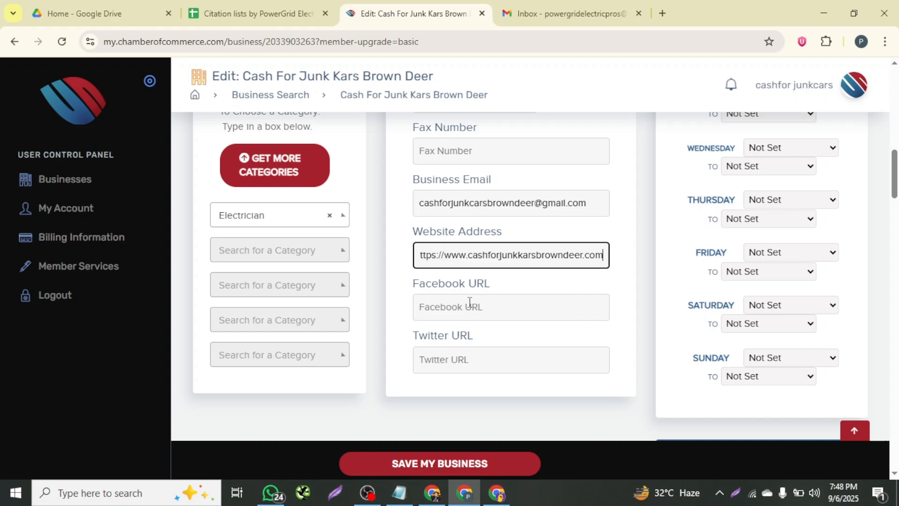
- Check the junk cars notes for details for the remaining fields, and look over the social URL and business category fields
click(399, 493)
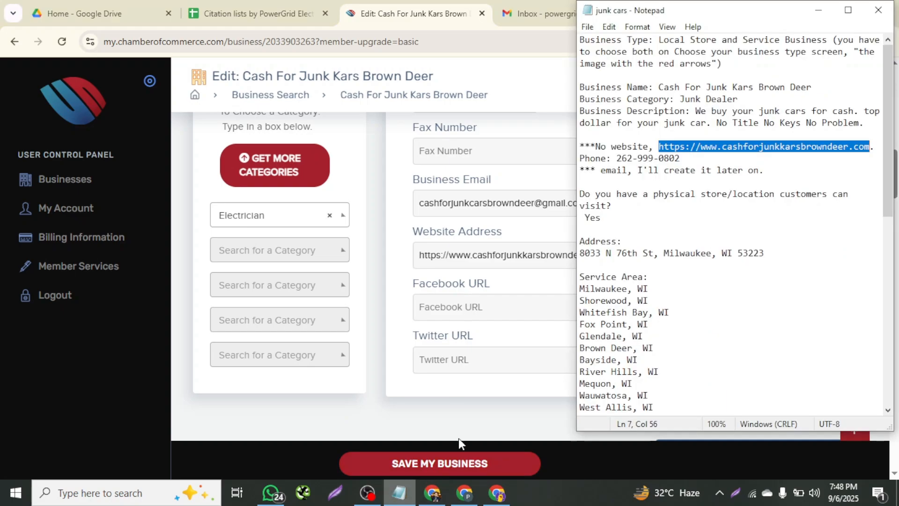
scroll(643, 354, down, 4)
scroll(643, 355, down, 8)
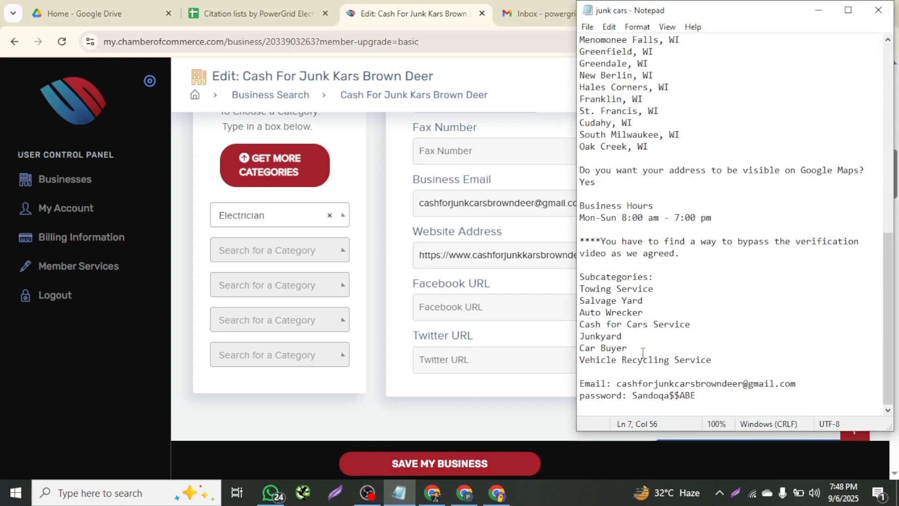
scroll(643, 355, up, 6)
click(476, 302)
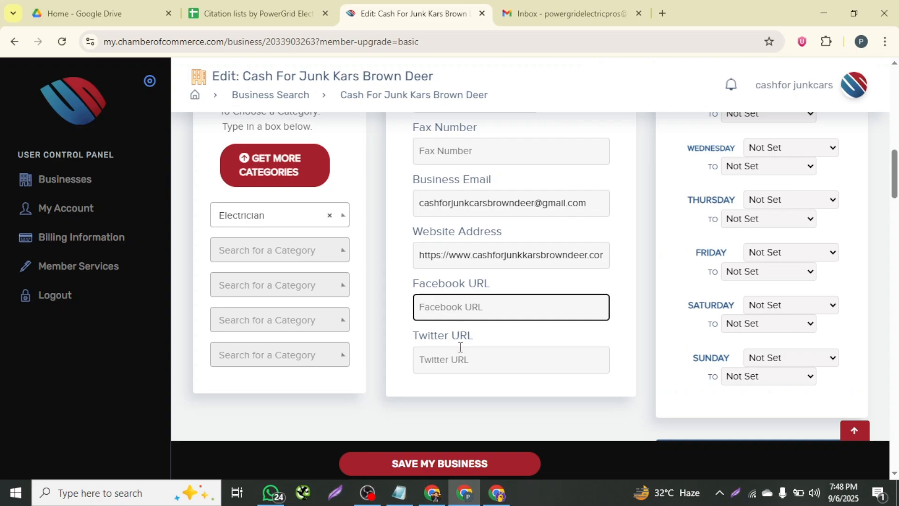
scroll(471, 356, down, 2)
scroll(467, 321, up, 3)
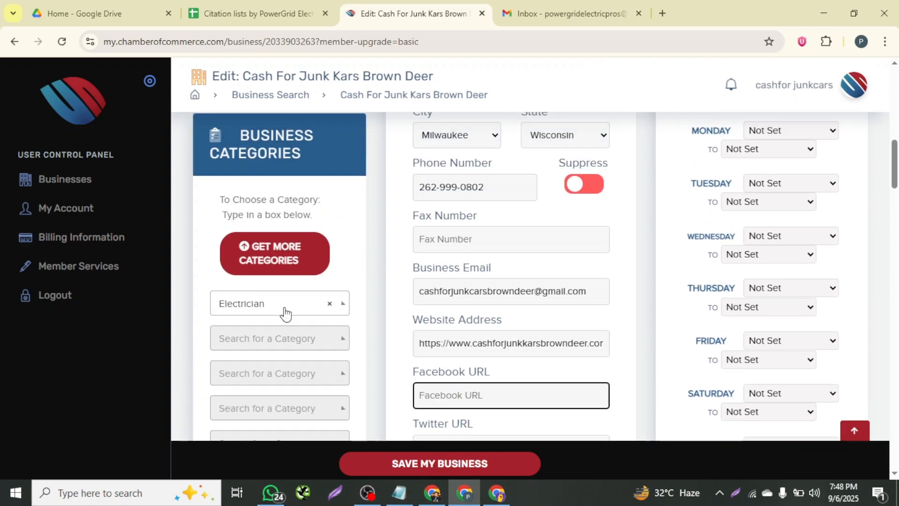
click(335, 342)
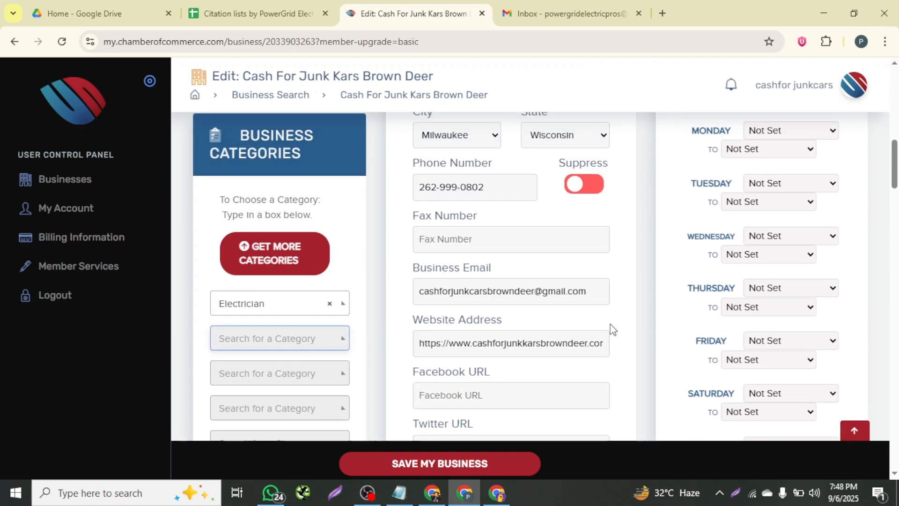
- Set Monday's hours of operation to 8:00 am to 6:00 pm
scroll(726, 281, up, 2)
click(816, 222)
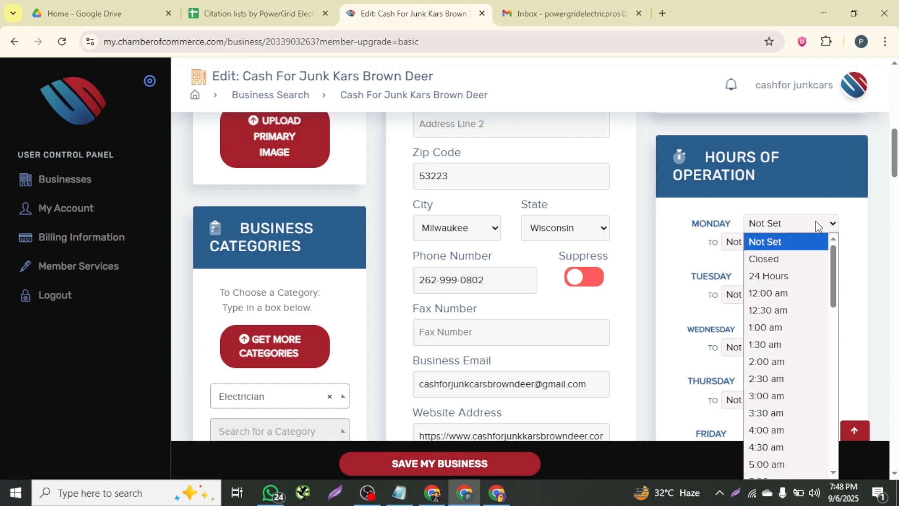
scroll(775, 403, down, 4)
click(778, 392)
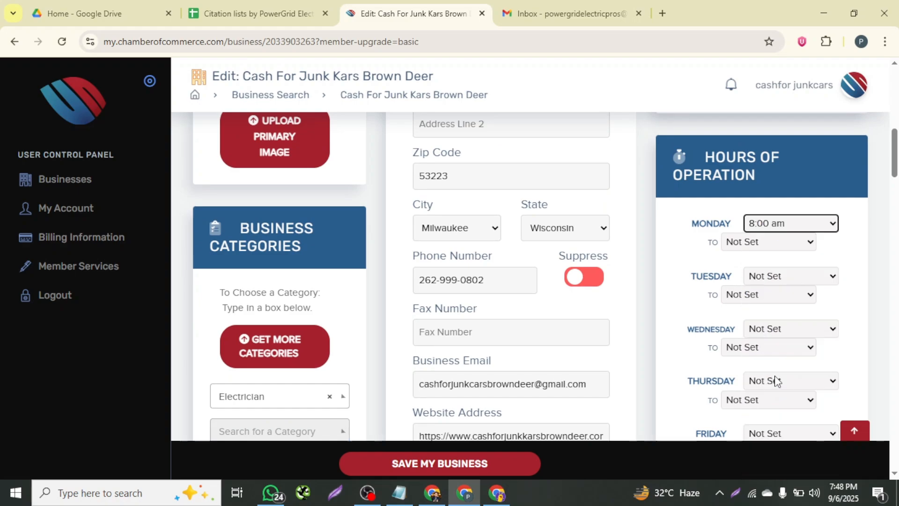
click(815, 242)
scroll(769, 162, down, 9)
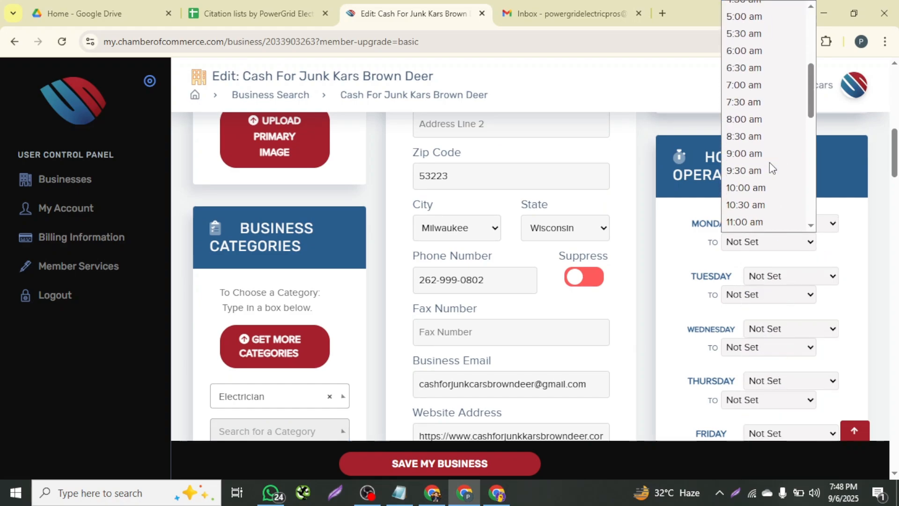
click(778, 201)
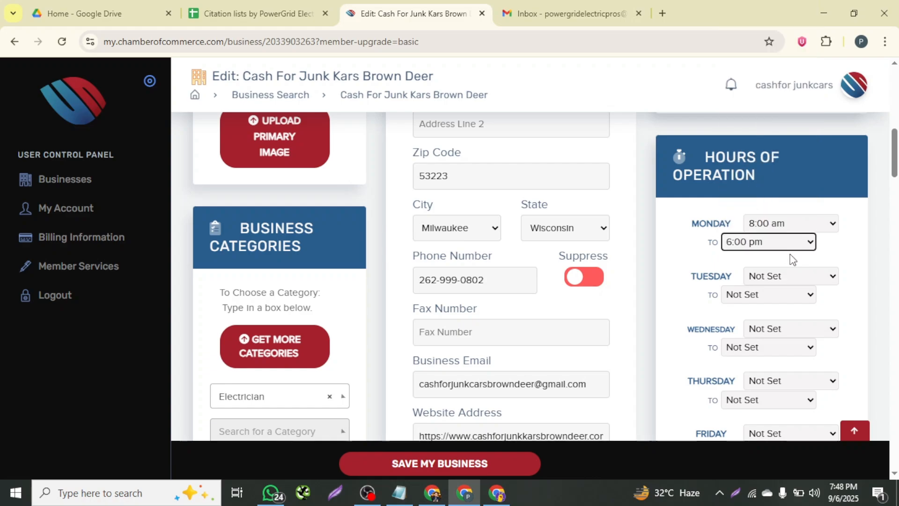
- Set Tuesday's hours of operation to 8:00 am to 6:00 pm
click(830, 276)
scroll(830, 282, down, 2)
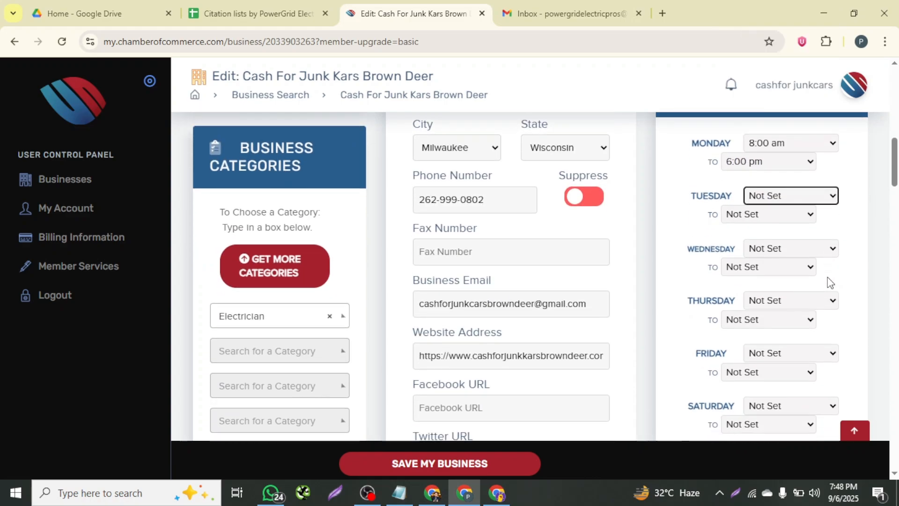
click(815, 195)
scroll(769, 384, down, 4)
scroll(769, 384, down, 2)
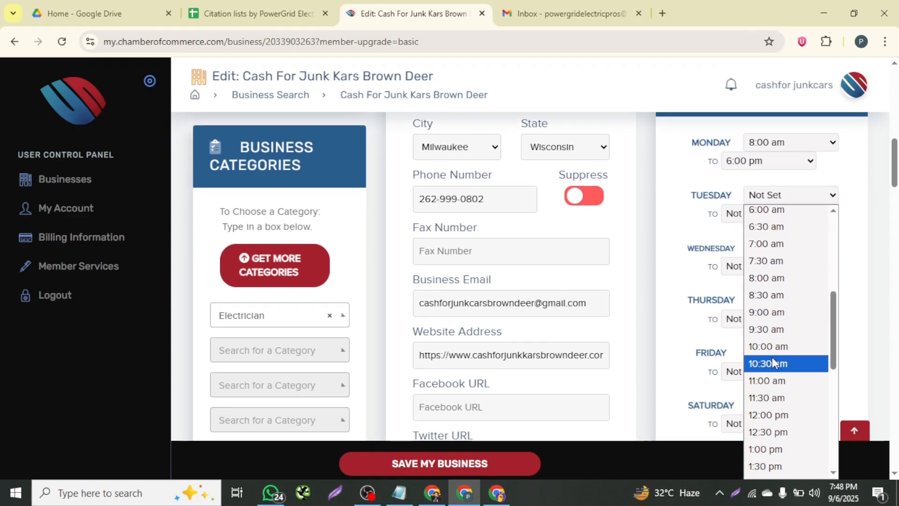
click(773, 278)
click(802, 216)
scroll(757, 401, down, 3)
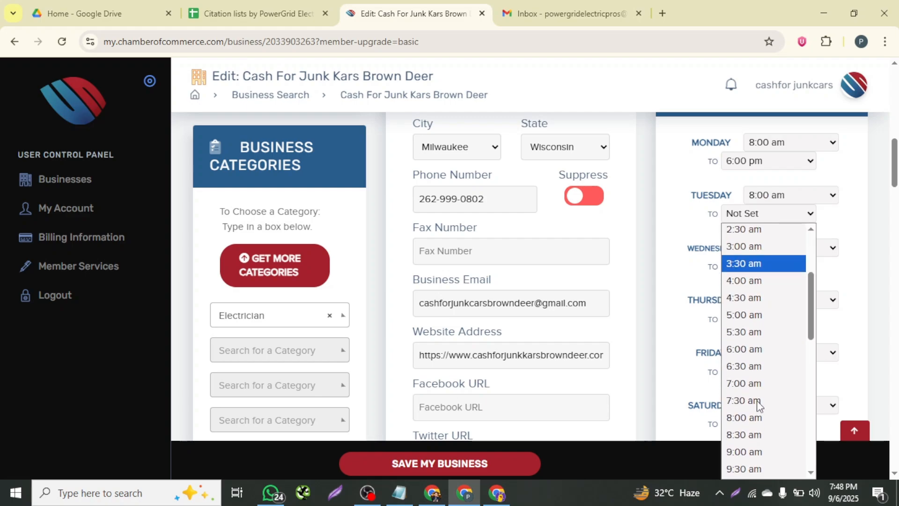
click(755, 356)
click(804, 215)
scroll(757, 328, down, 10)
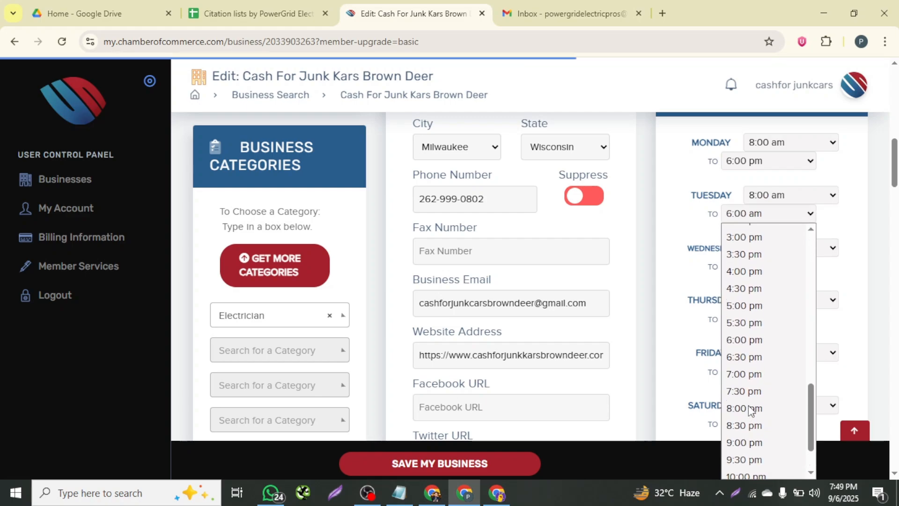
click(754, 340)
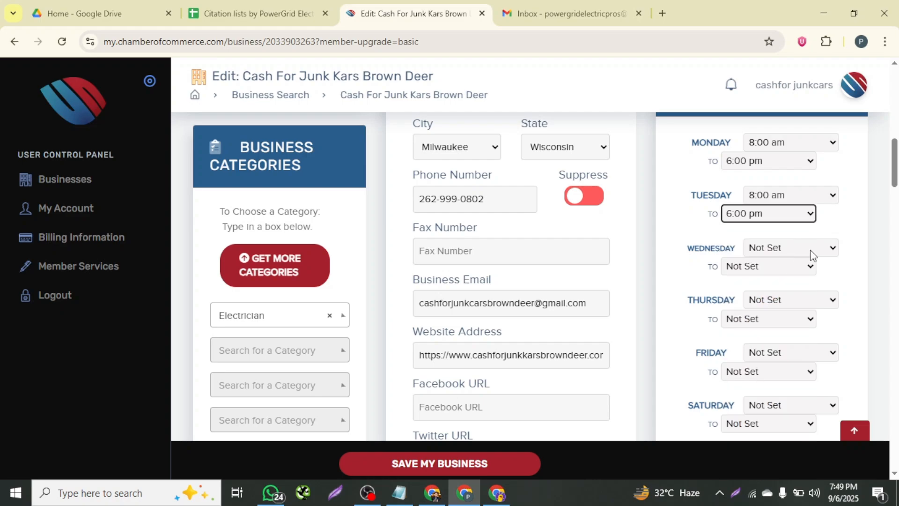
- Set Wednesday's hours of operation to 8:00 am to 6:00 pm
click(818, 248)
scroll(803, 165, down, 3)
scroll(804, 165, down, 2)
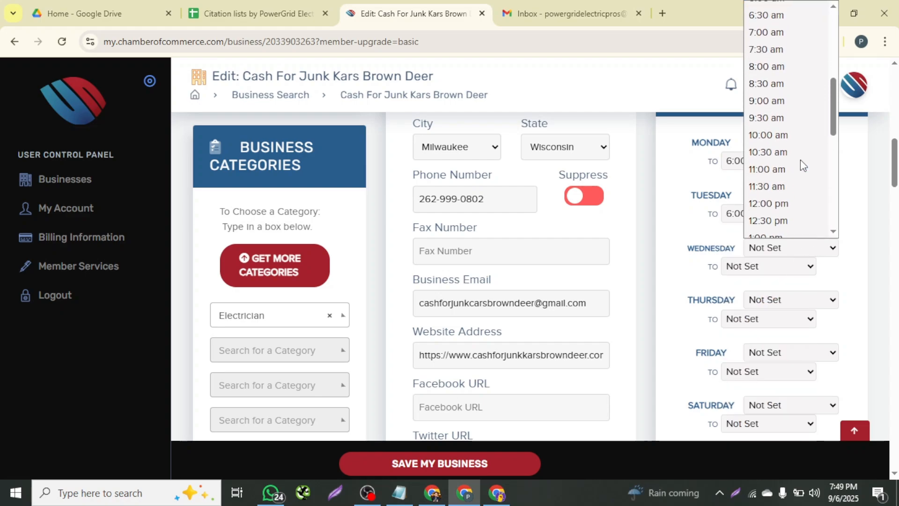
click(782, 70)
click(784, 266)
scroll(768, 196, down, 10)
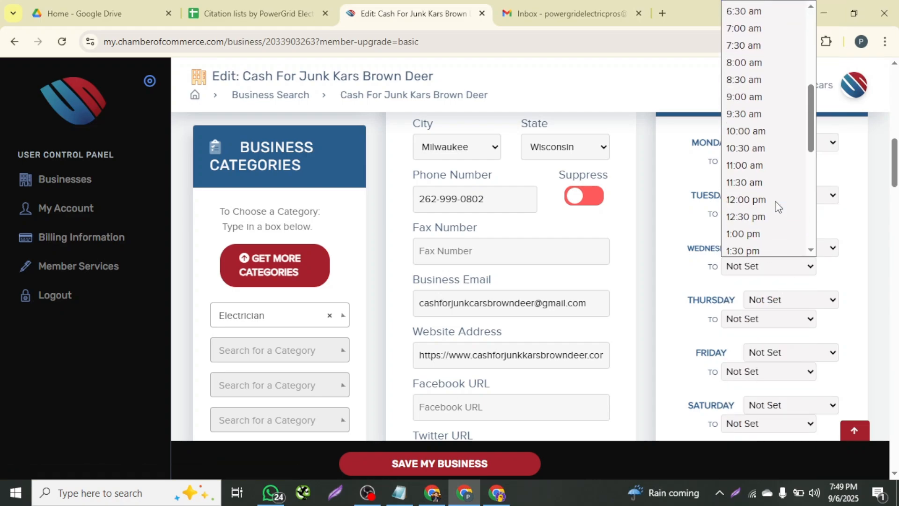
click(757, 116)
- Set Thursday's hours of operation to 8:00 am to 6:00 pm
click(810, 298)
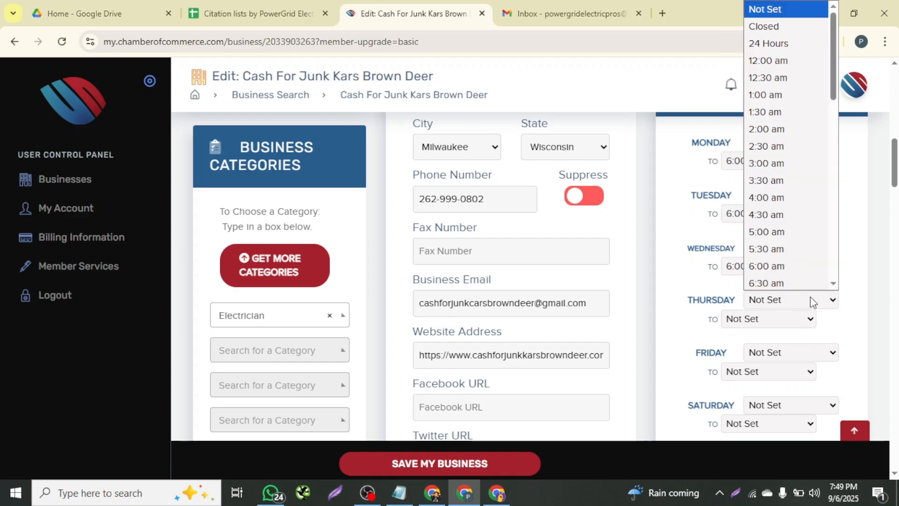
scroll(788, 199, down, 5)
click(792, 100)
click(796, 322)
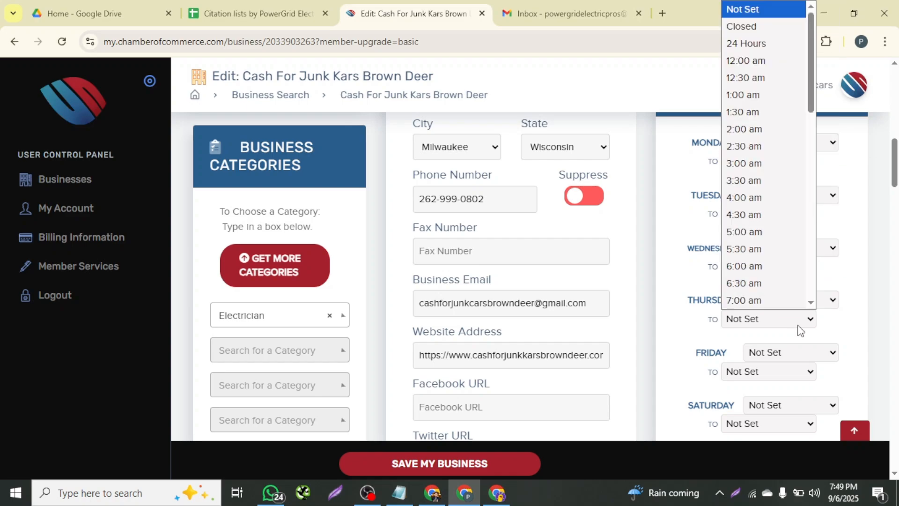
scroll(771, 212, down, 8)
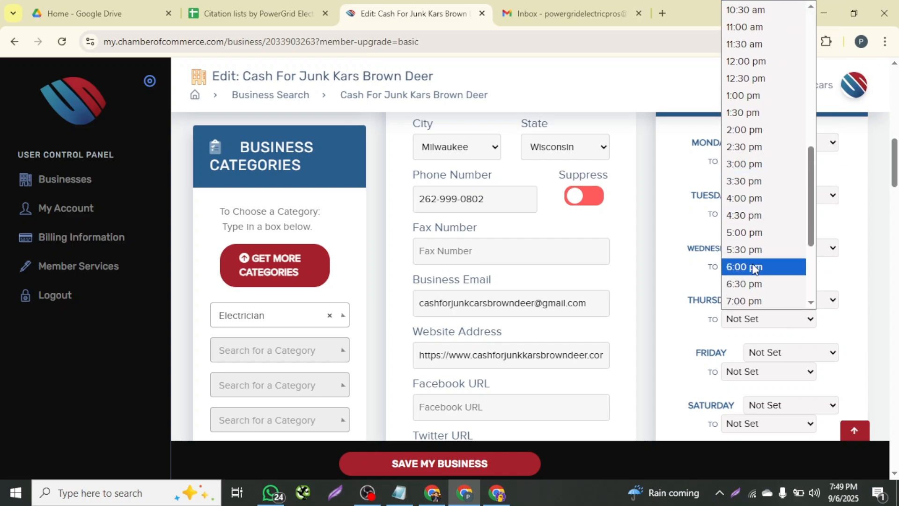
click(749, 270)
- Set Friday's hours of operation to 8:00 am to 6:00 pm
scroll(789, 196, down, 4)
click(797, 191)
scroll(773, 371, down, 6)
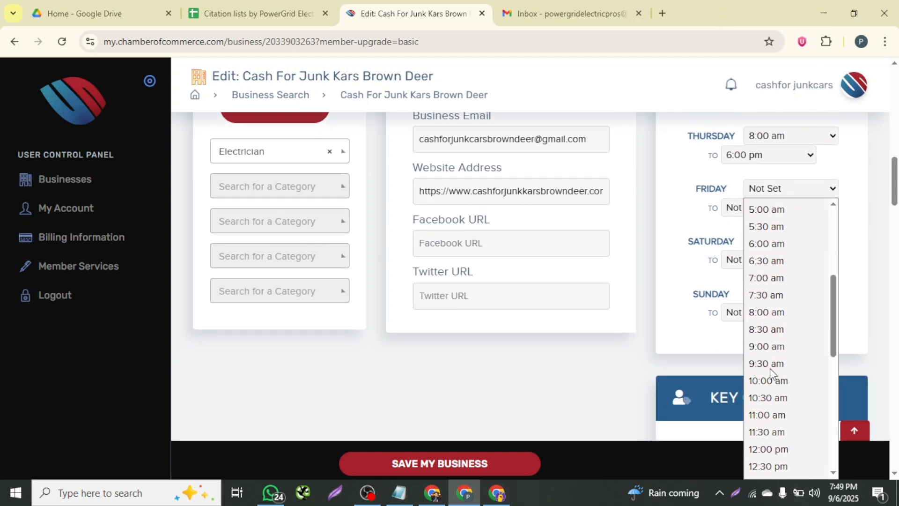
click(787, 232)
click(799, 207)
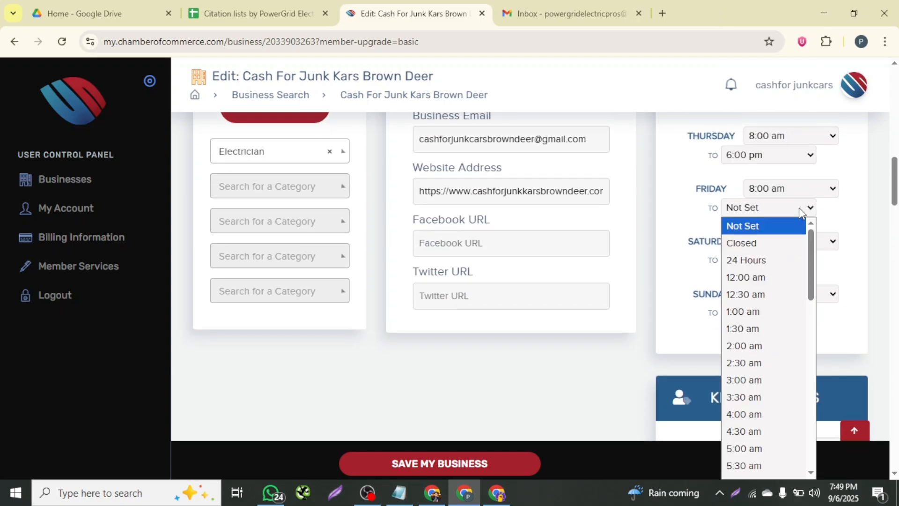
scroll(761, 370, down, 5)
scroll(759, 398, down, 5)
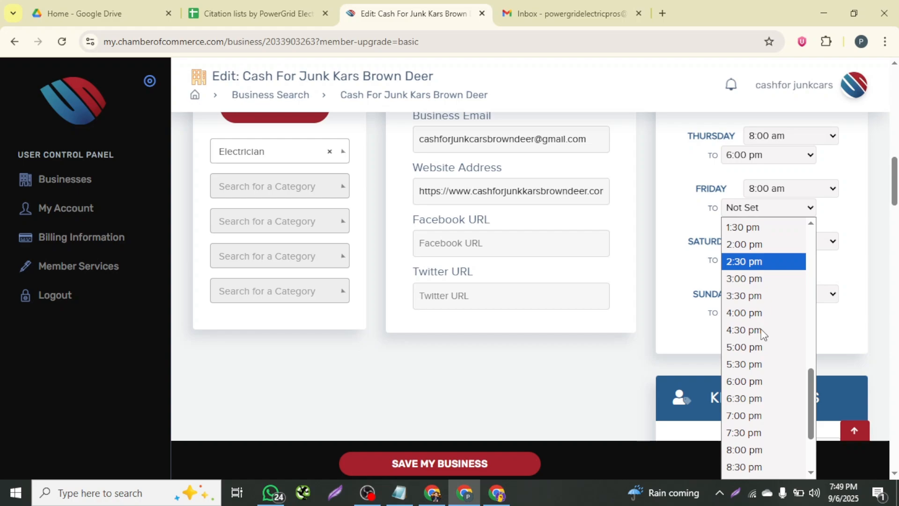
click(751, 374)
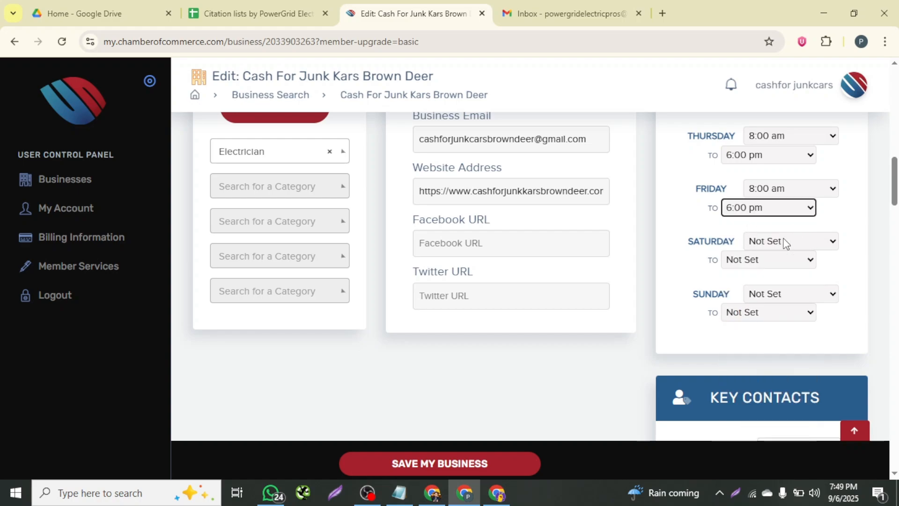
- Copy the business alias at the start of the e-mail address in the junk cars notes into the key contact's first name
scroll(686, 259, down, 3)
scroll(731, 271, down, 1)
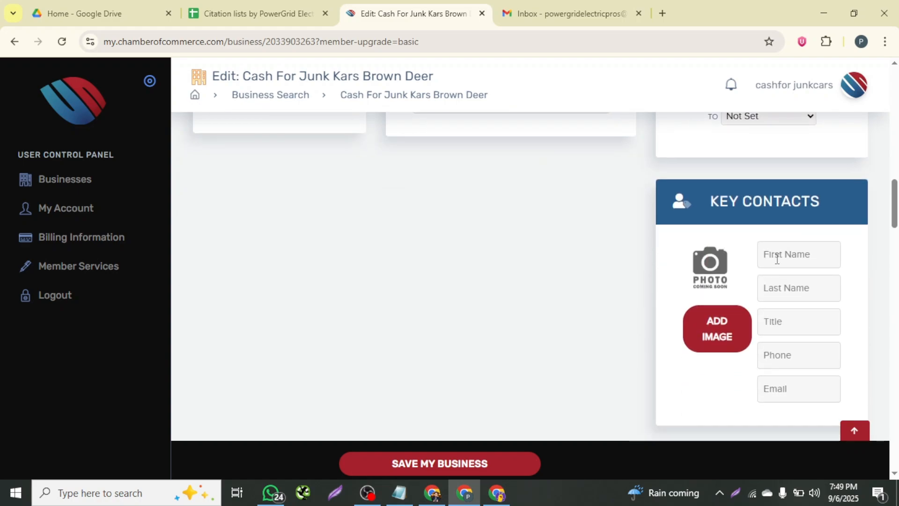
click(773, 255)
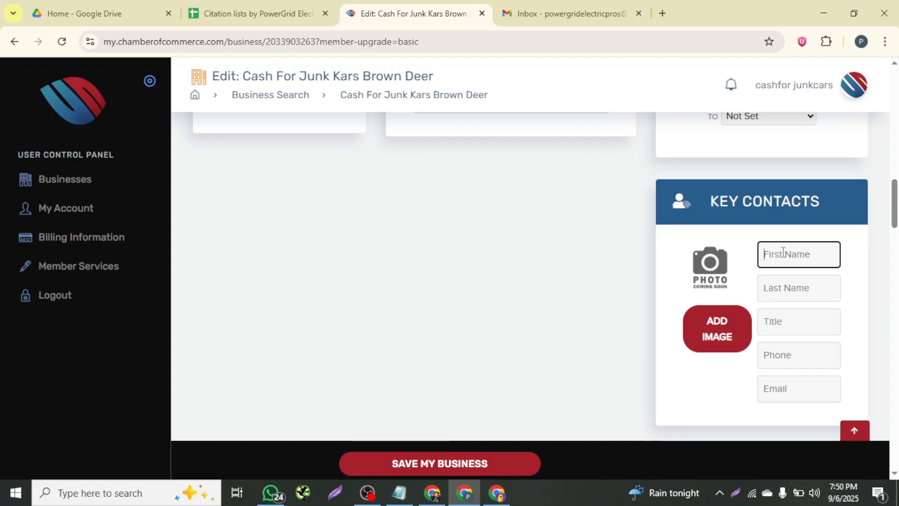
click(399, 495)
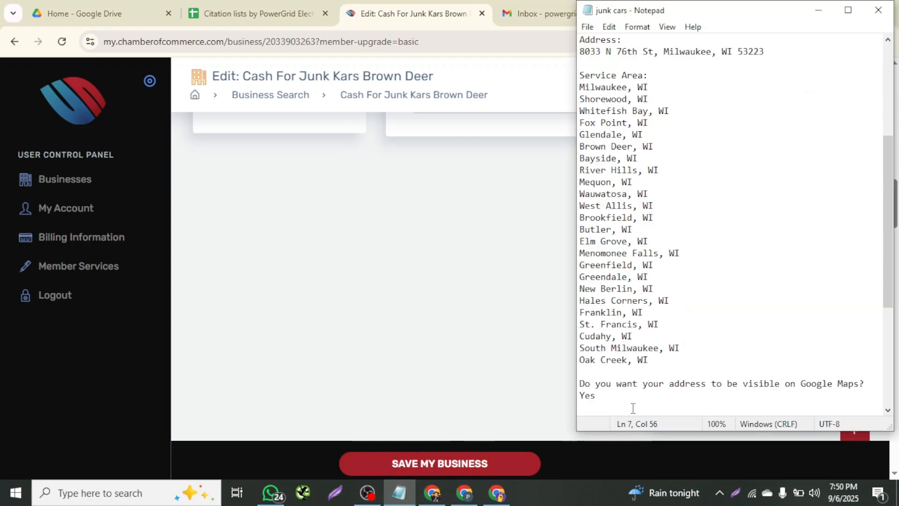
scroll(635, 403, down, 7)
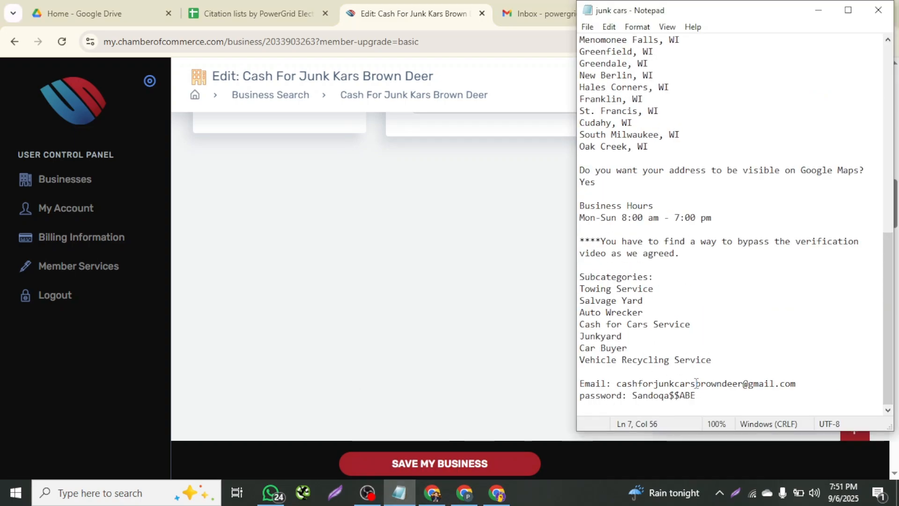
drag(696, 383, 619, 384)
key(ctrl+c)
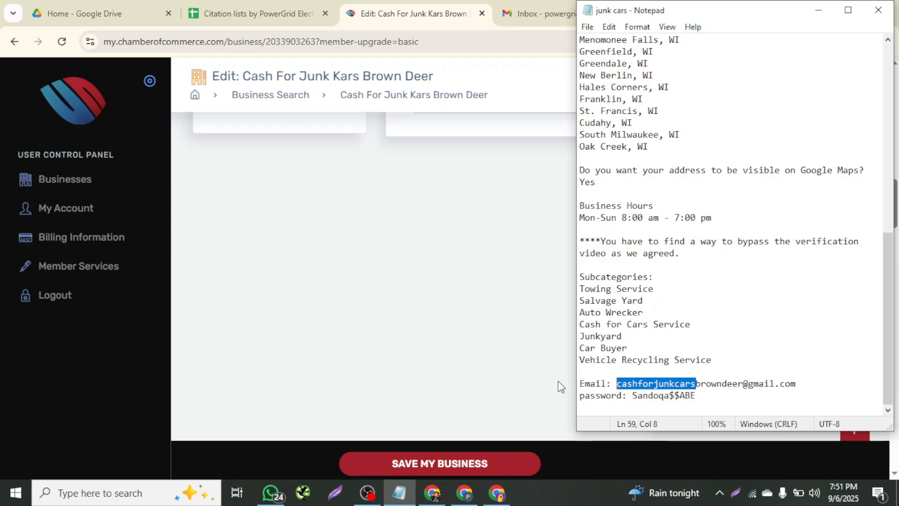
click(441, 311)
click(799, 255)
key(ctrl+v)
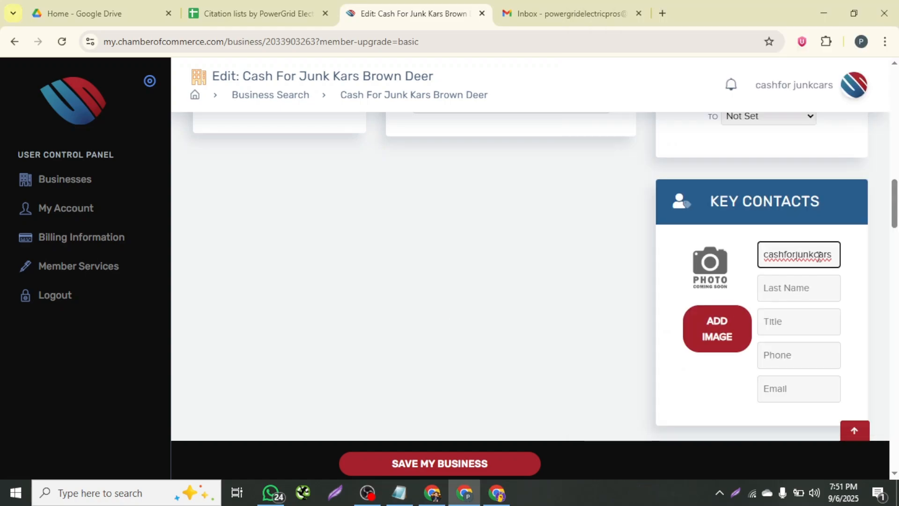
- Move the junk cars part of the key contact's first name into the last name field
drag(833, 255, 798, 255)
key(ctrl+c)
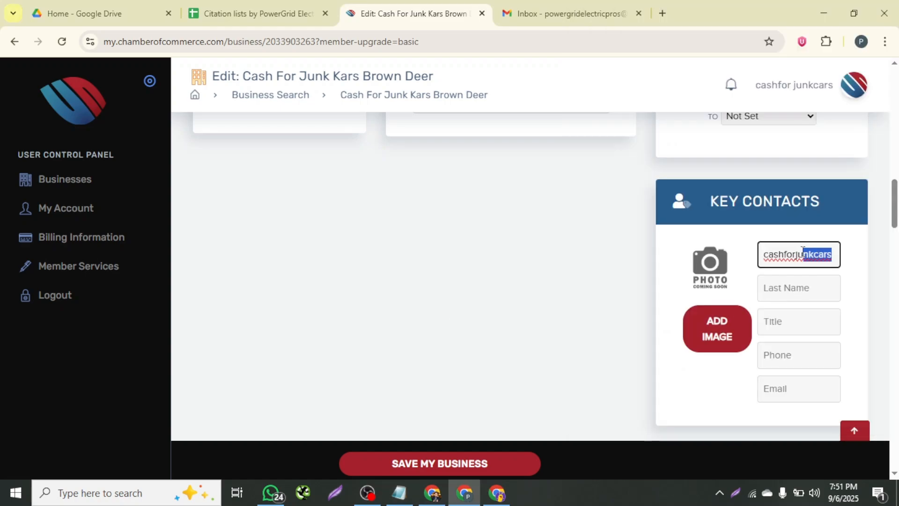
key(BackSpace)
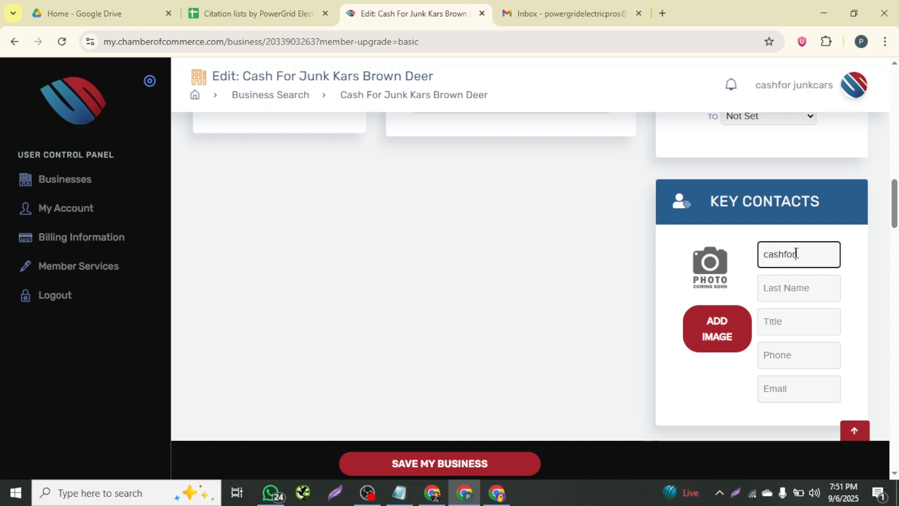
click(786, 290)
key(ctrl+v)
- Set the key contact's title to owner and fill in the phone number copied from the junk cars notes
click(795, 325)
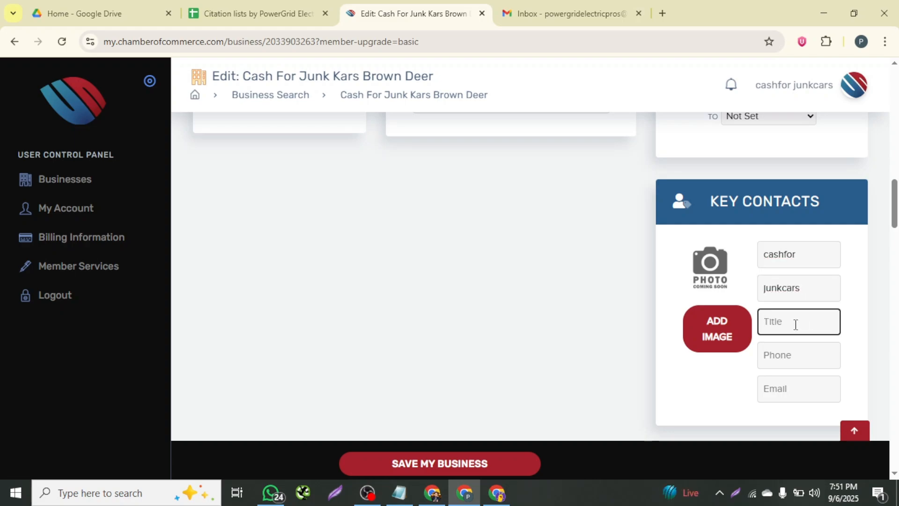
scroll(795, 324, down, 2)
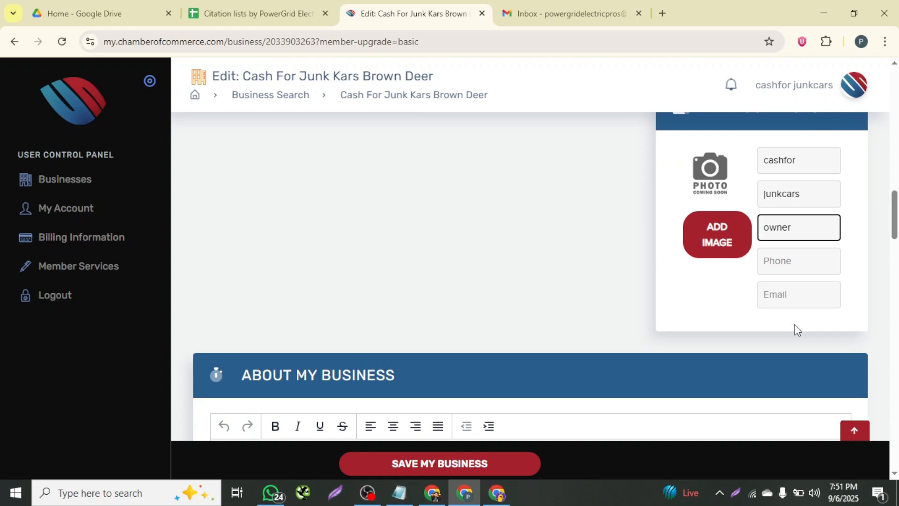
click(794, 265)
click(399, 493)
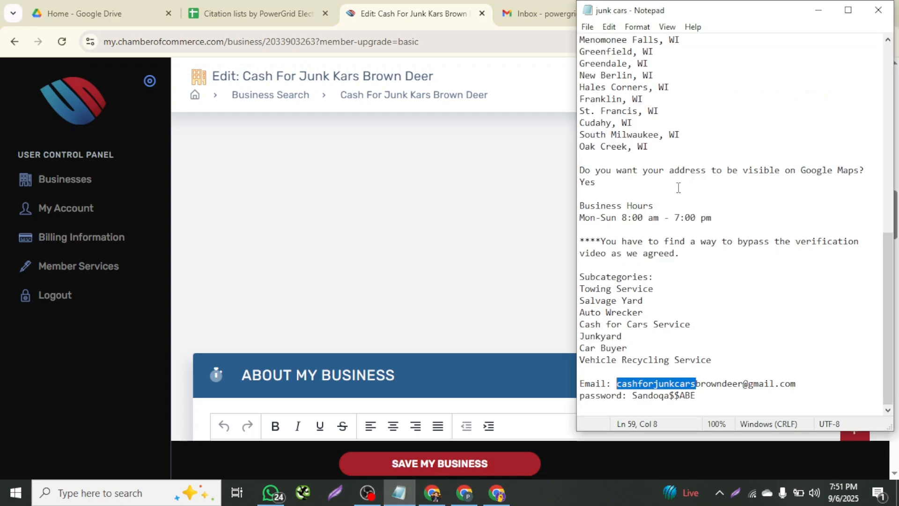
scroll(673, 125, up, 10)
drag(687, 154, 618, 158)
key(ctrl+c)
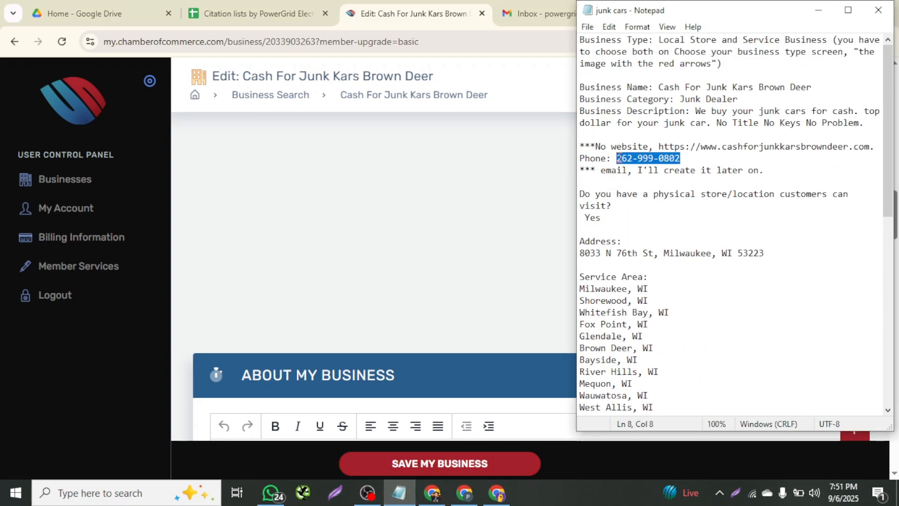
click(385, 222)
click(782, 264)
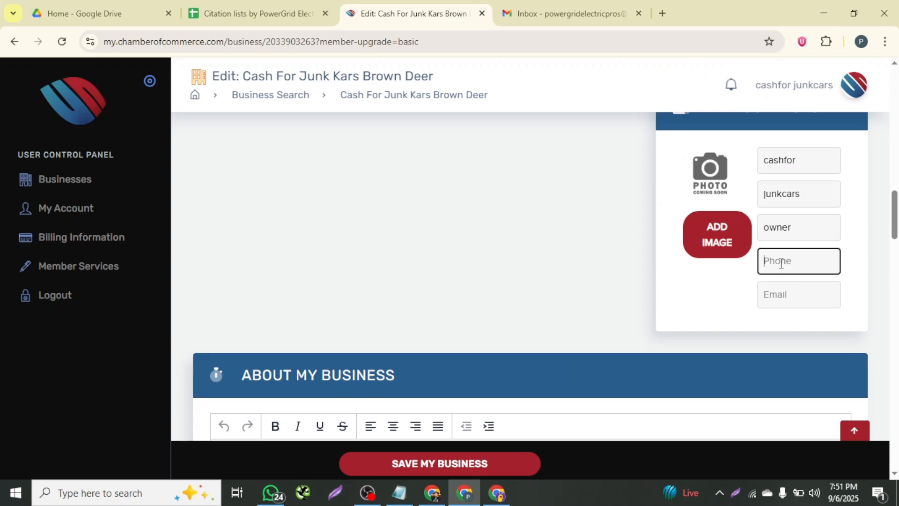
key(ctrl+v)
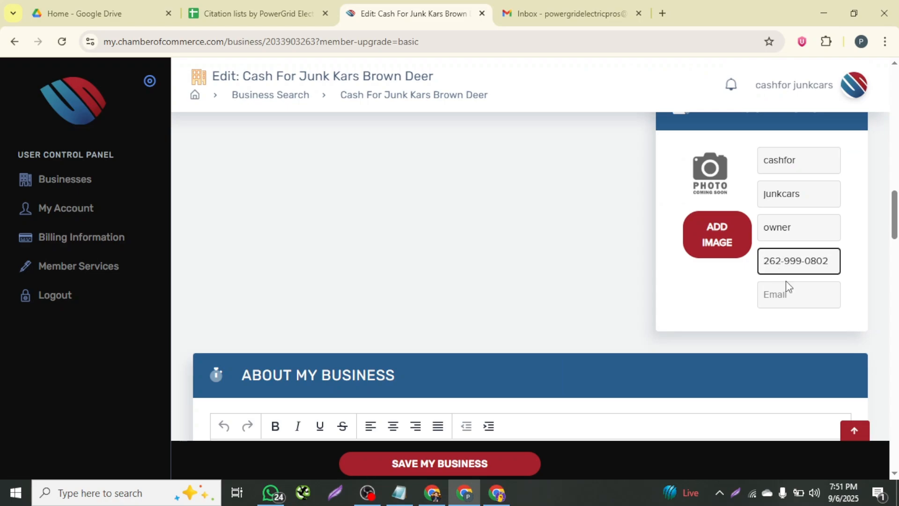
- Fill in the key contact's e-mail with the address copied from the end of the junk cars notes
click(398, 493)
scroll(641, 371, down, 12)
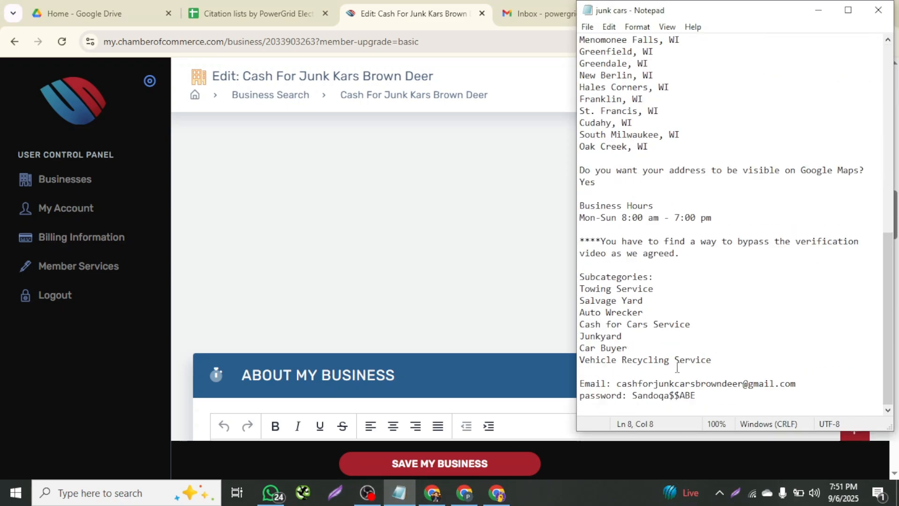
drag(797, 383, 617, 382)
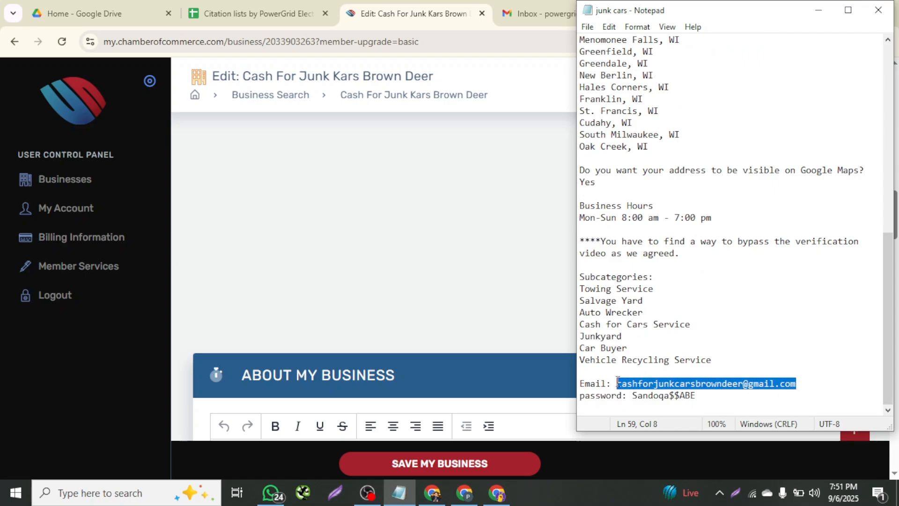
key(ctrl+c)
key(alt+Tab)
click(798, 302)
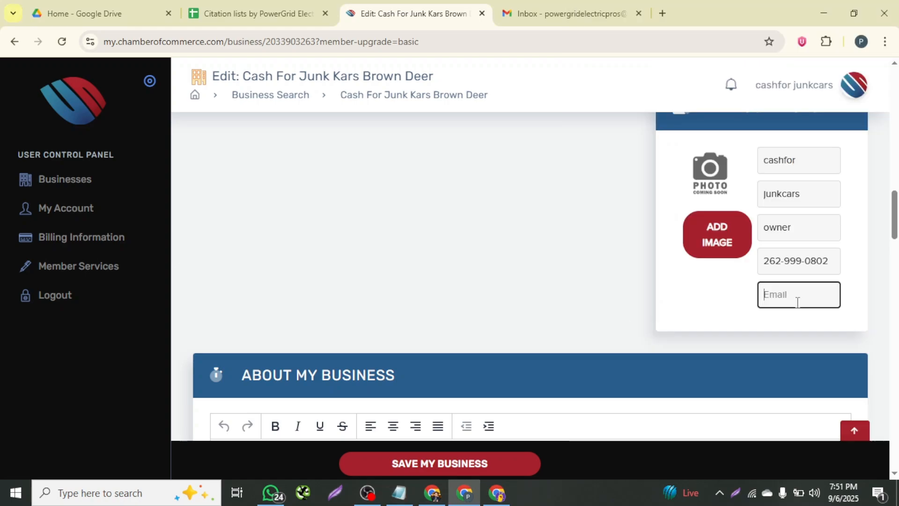
key(ctrl+v)
- Add the image power grid logo 2 from the Downloads folder to the key contact
scroll(519, 301, down, 2)
scroll(518, 301, up, 3)
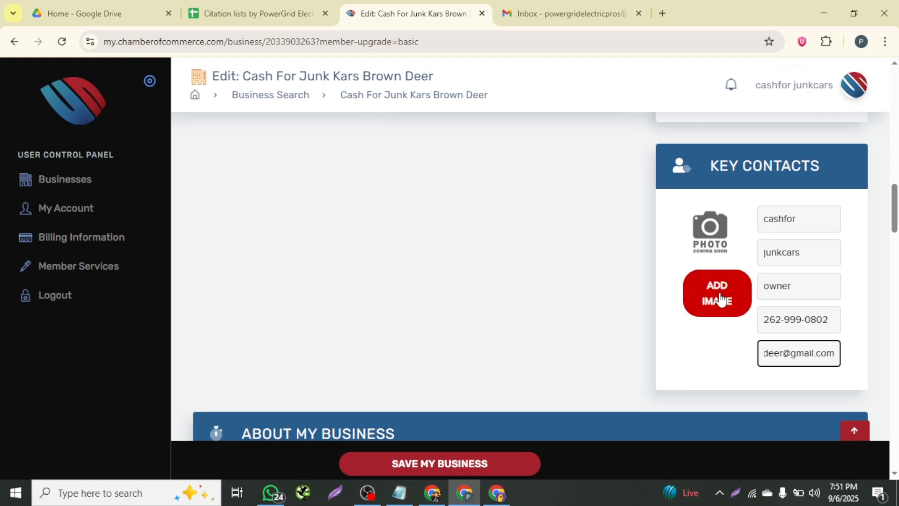
click(717, 293)
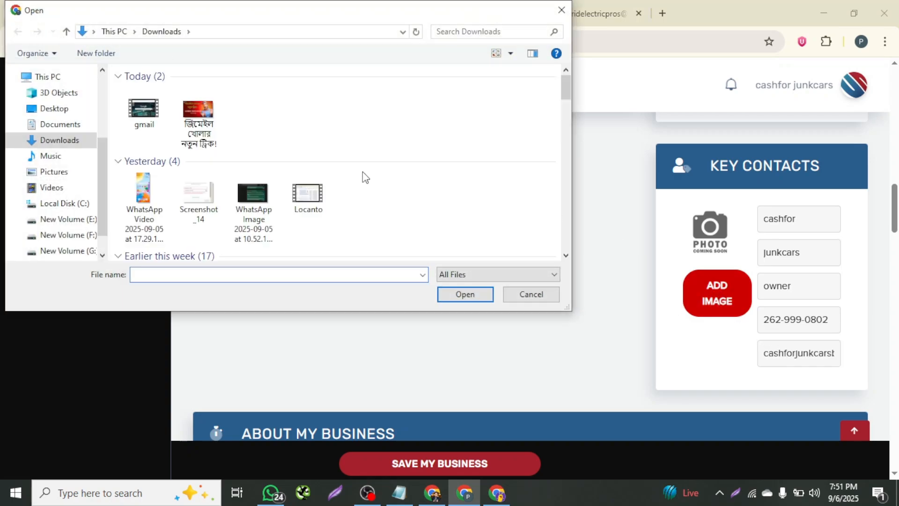
scroll(363, 174, down, 3)
scroll(363, 174, down, 10)
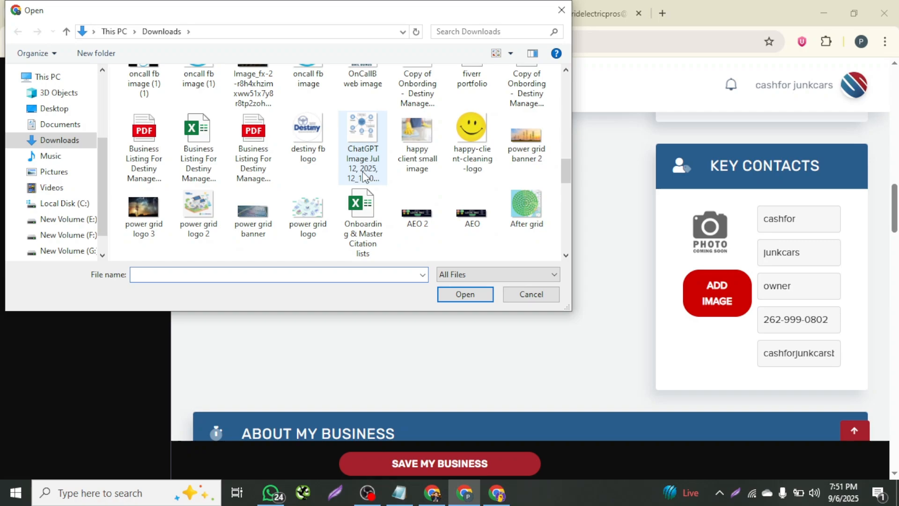
click(199, 209)
click(445, 298)
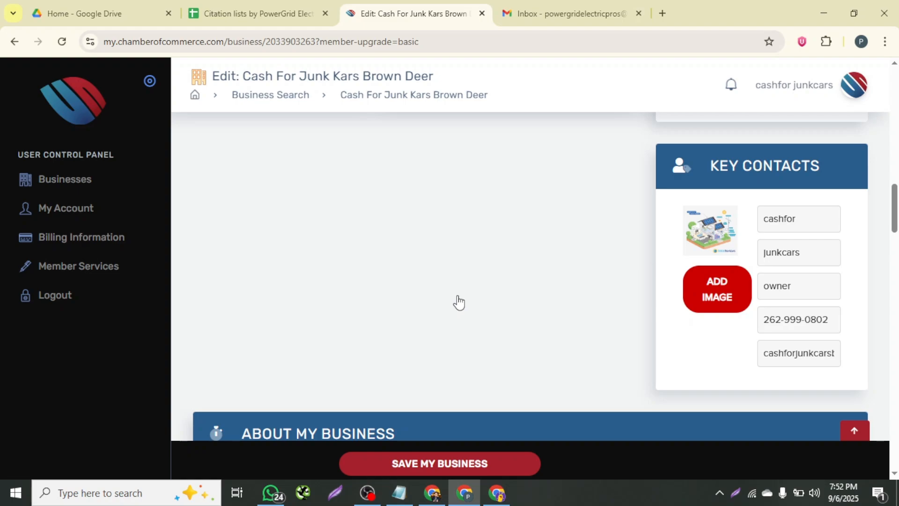
- Copy the Business Description line, including its label, from the junk cars notes into the About My Business text
scroll(461, 301, down, 5)
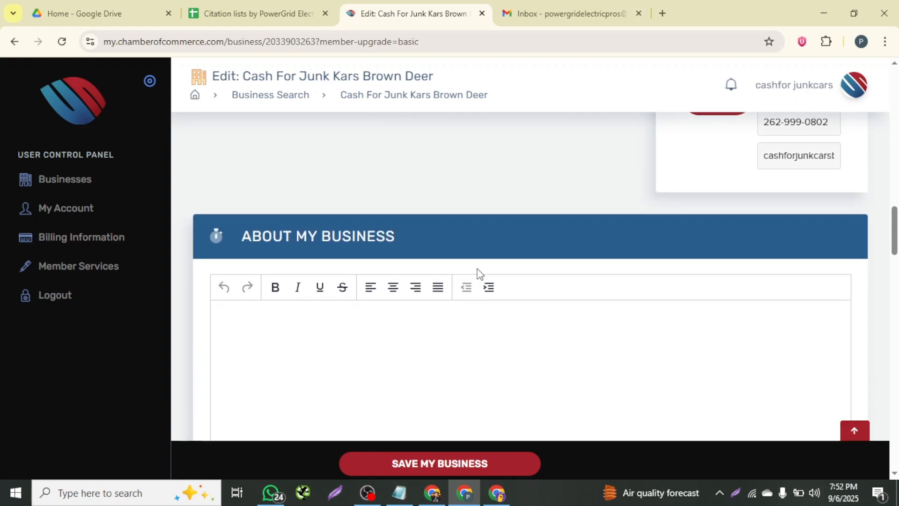
scroll(409, 286, down, 3)
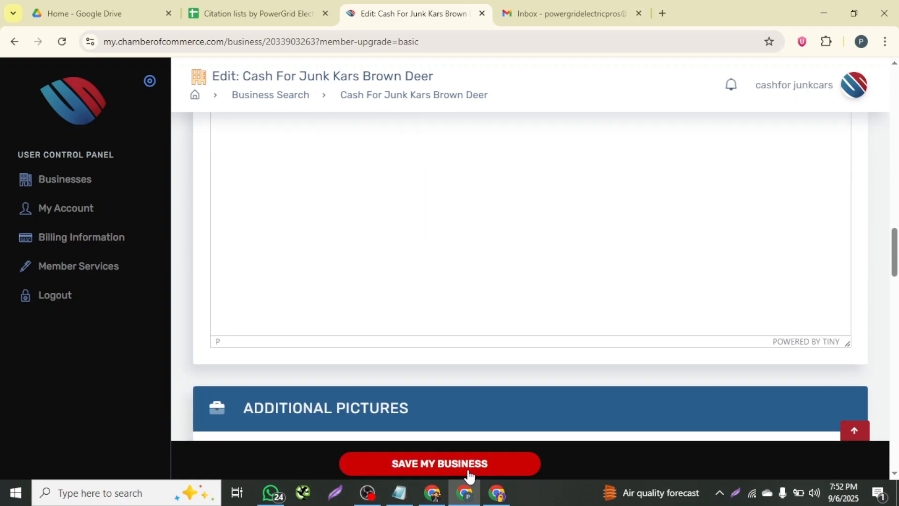
click(399, 493)
scroll(727, 247, up, 8)
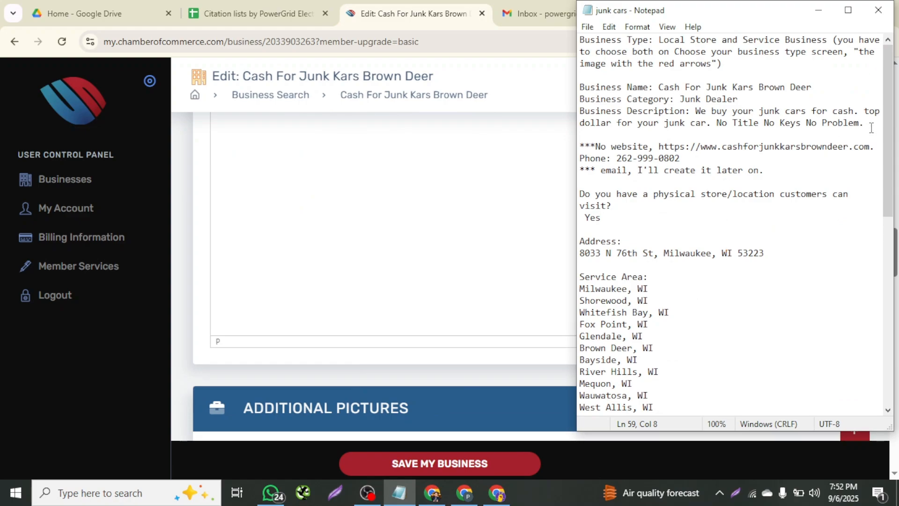
drag(871, 128, 584, 109)
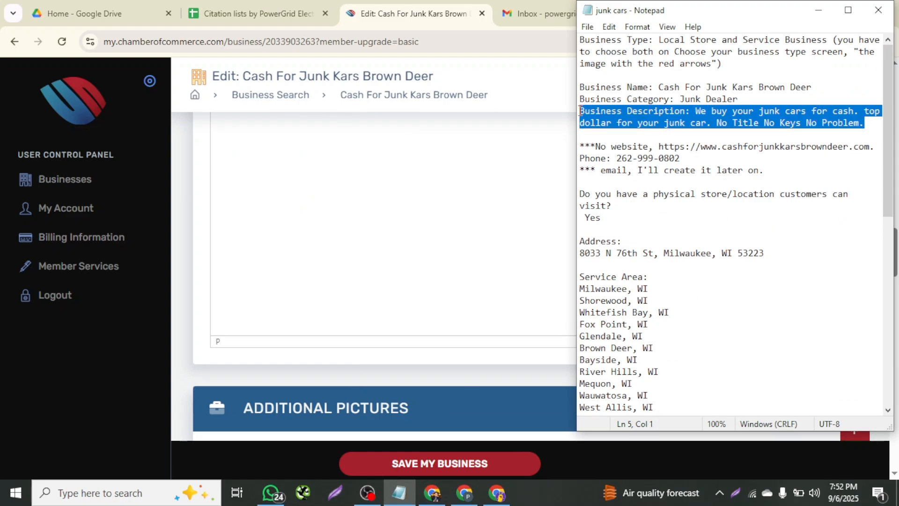
click(260, 207)
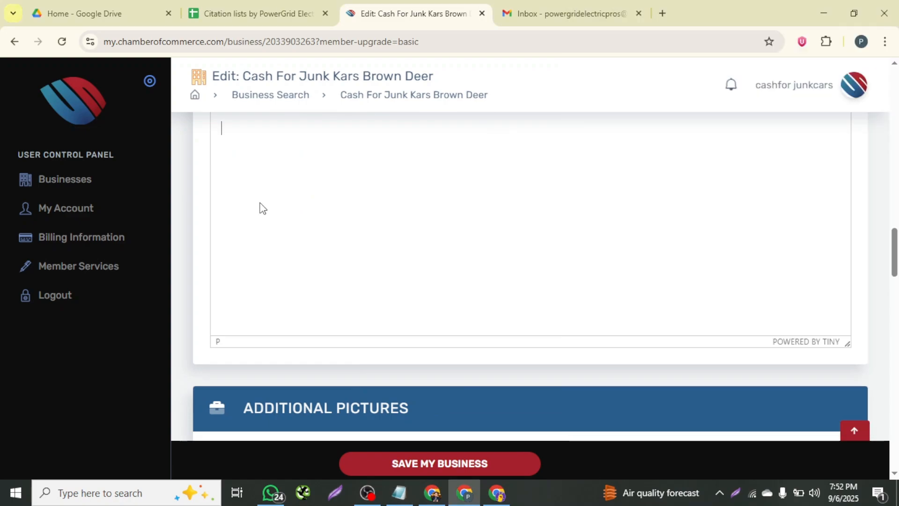
scroll(276, 264, up, 2)
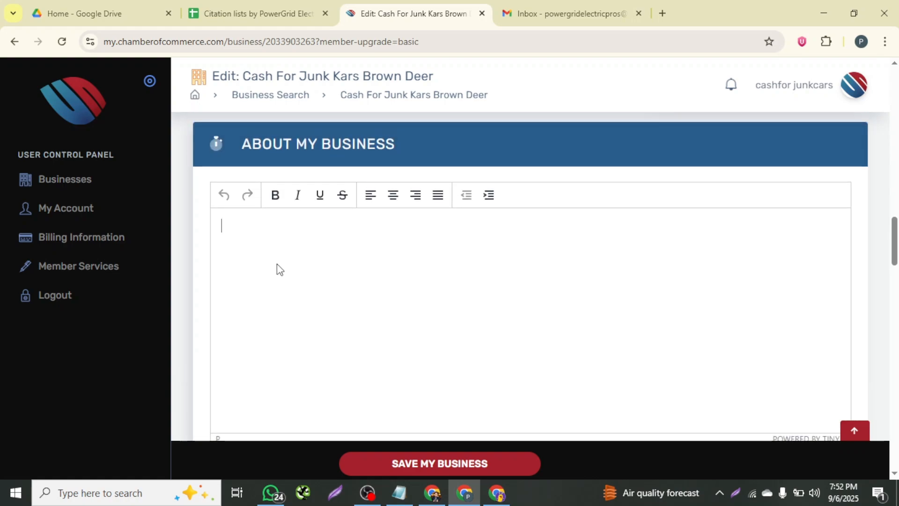
key(ctrl+v)
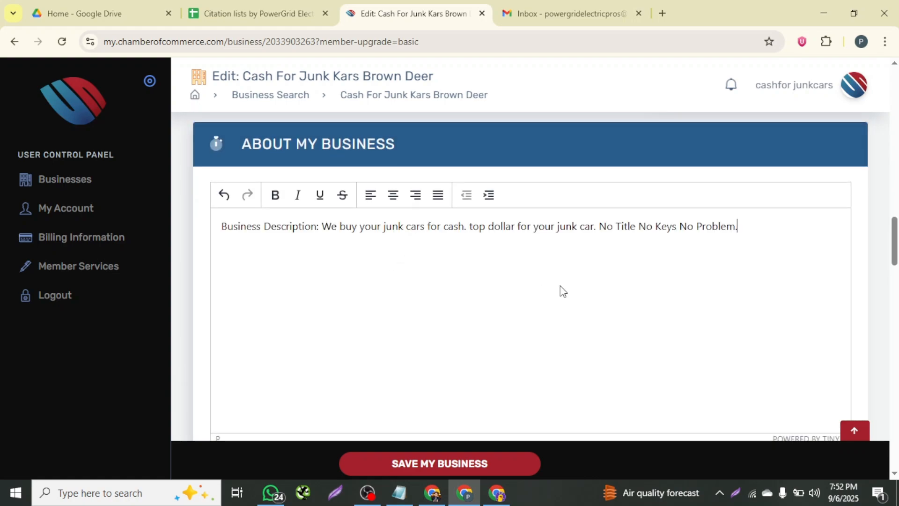
click(396, 494)
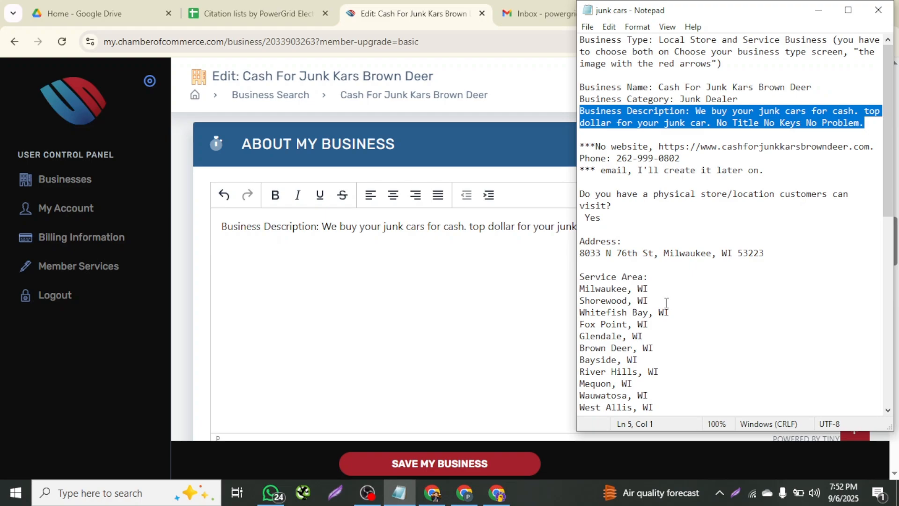
drag(745, 69, 586, 40)
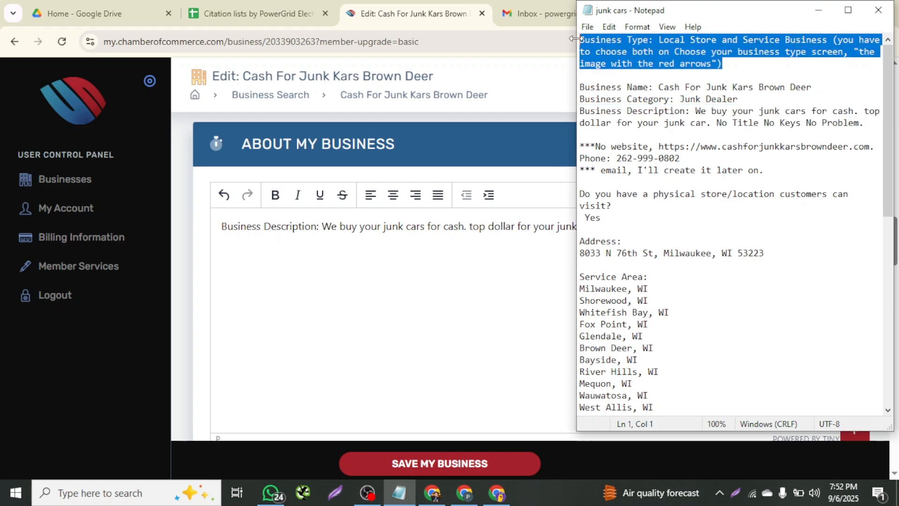
click(364, 244)
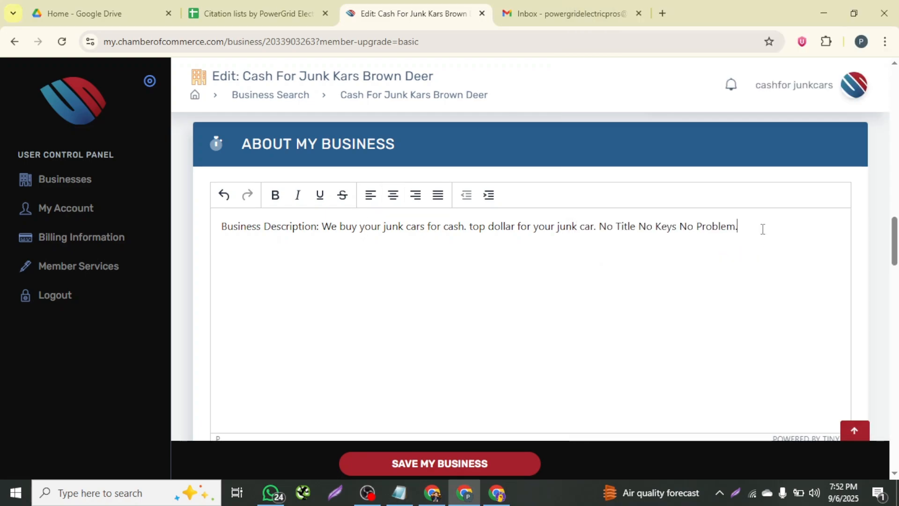
key(ctrl+v)
scroll(666, 303, down, 3)
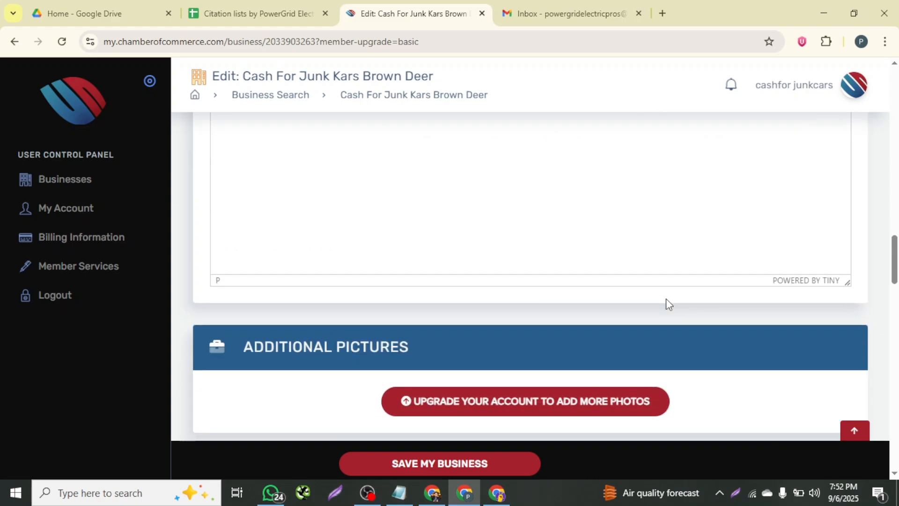
scroll(669, 305, up, 3)
scroll(667, 303, down, 1)
scroll(606, 303, up, 2)
scroll(606, 303, down, 6)
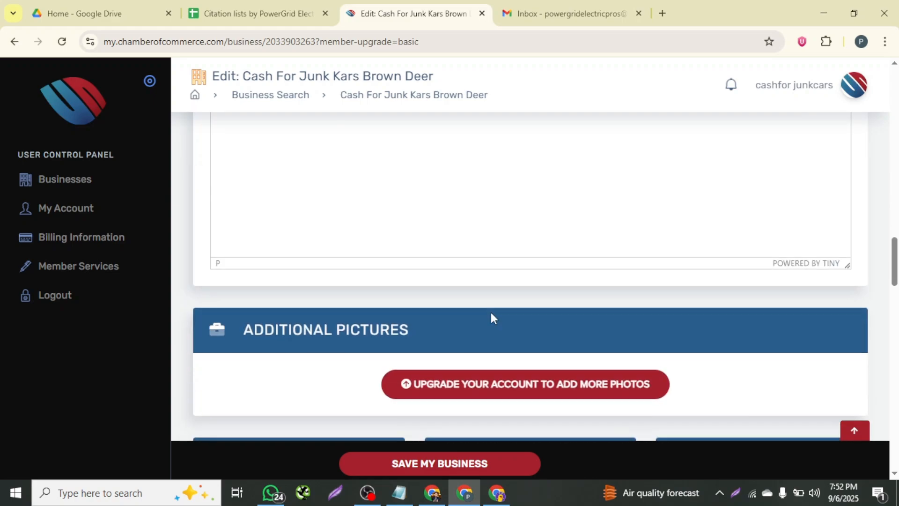
- Open the powergrid text file from Documents in Notepad, replacing the junk cars notes, as the source for the Services entries
scroll(345, 137, down, 3)
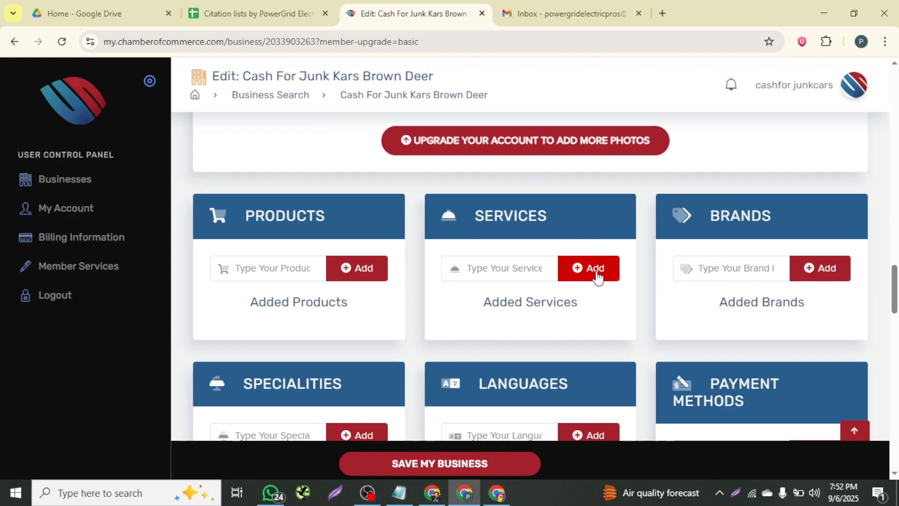
scroll(598, 276, down, 2)
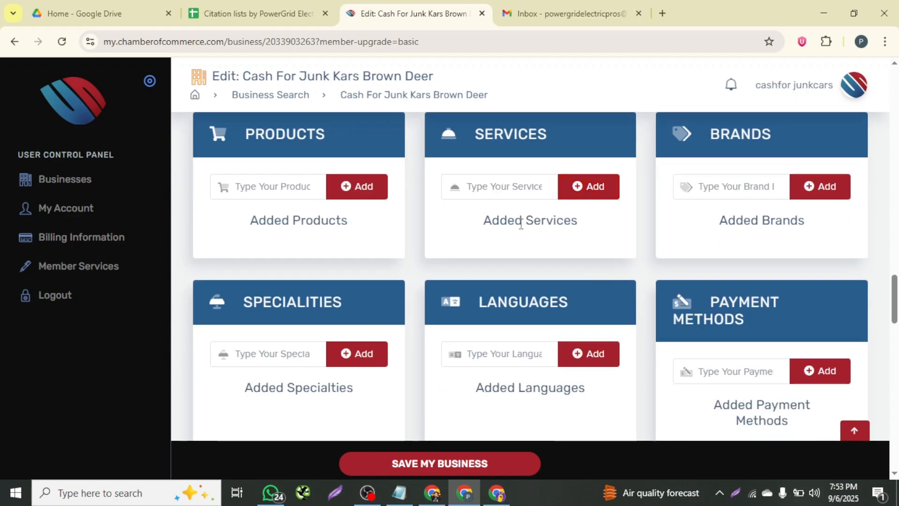
click(500, 187)
click(400, 491)
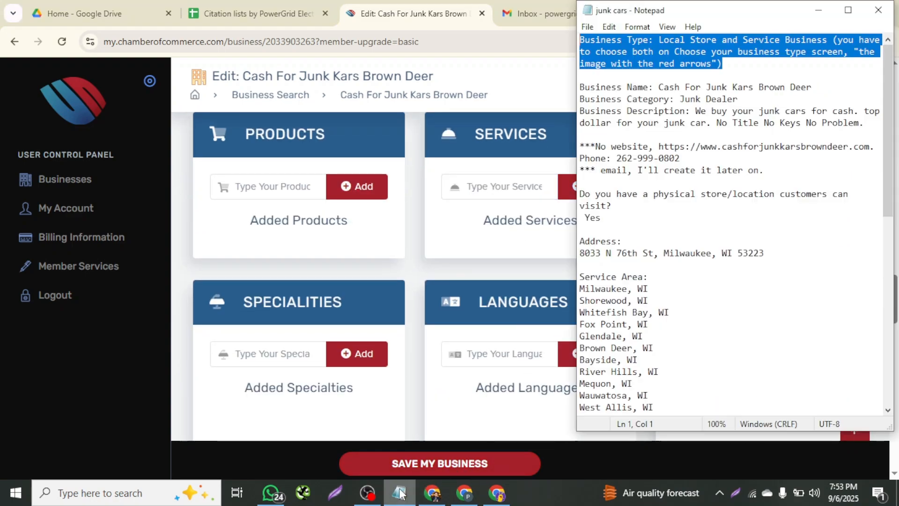
click(587, 27)
click(613, 70)
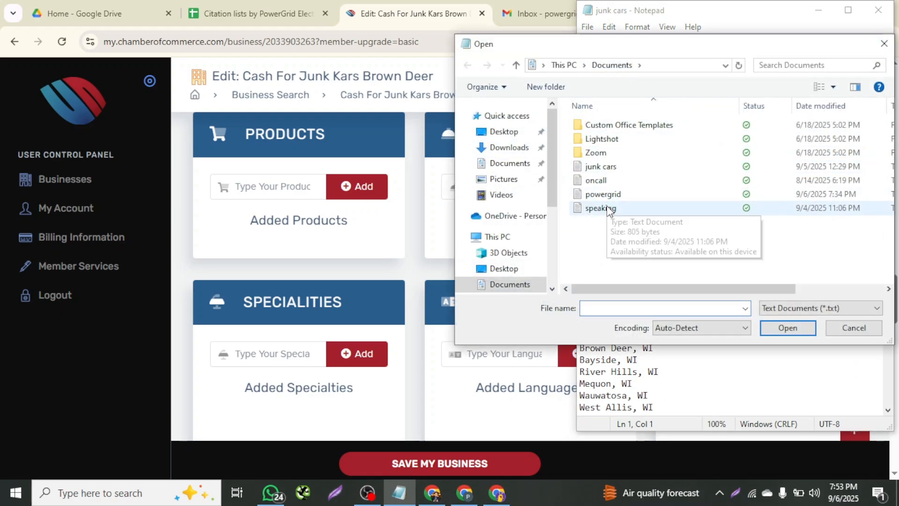
click(604, 193)
click(786, 326)
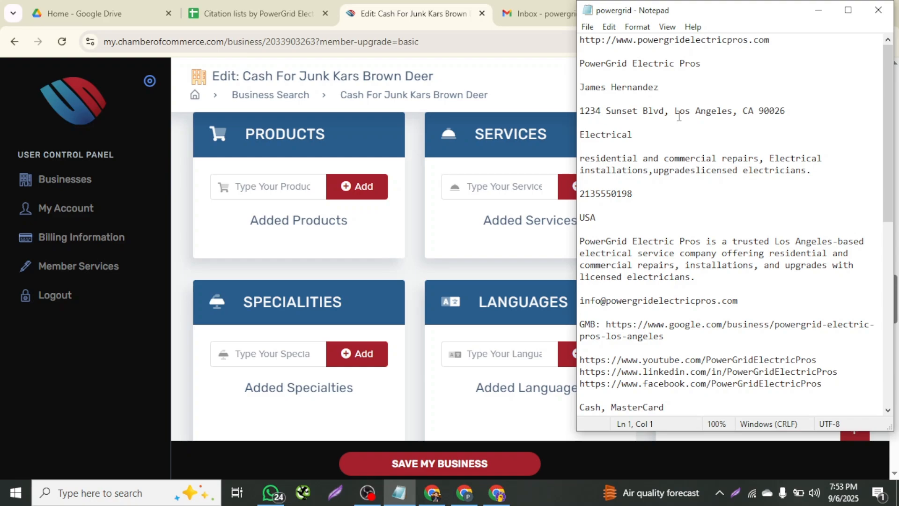
- Copy "pgradeslicensed electricians" from the powergrid notes and add it to the business's services
drag(759, 158, 590, 158)
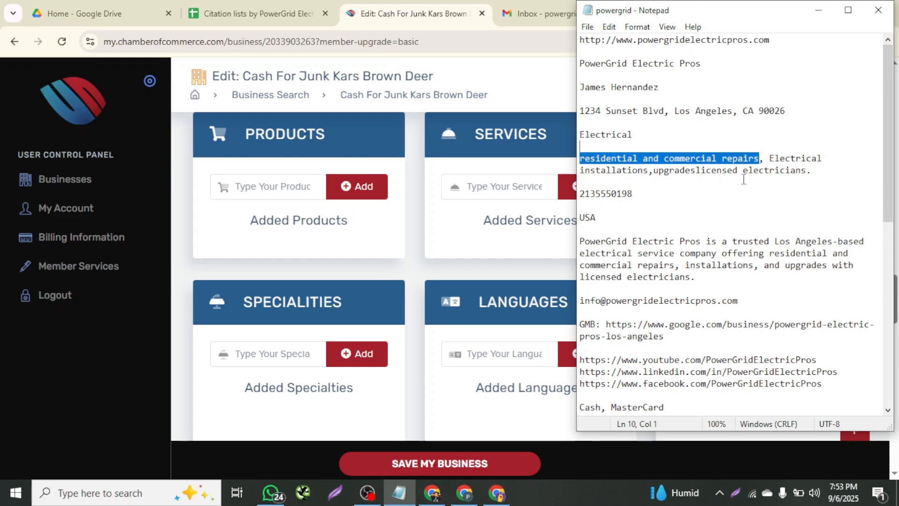
drag(808, 170, 658, 174)
key(ctrl+c)
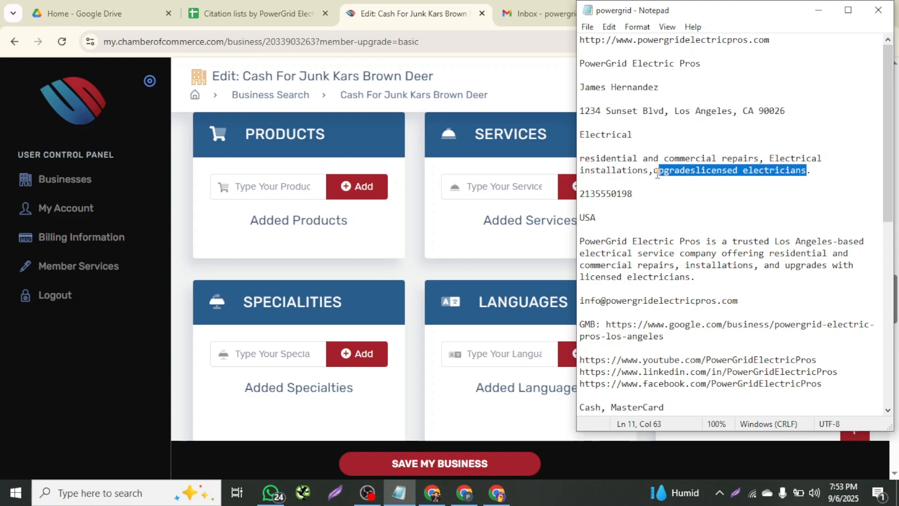
click(492, 187)
key(ctrl+v)
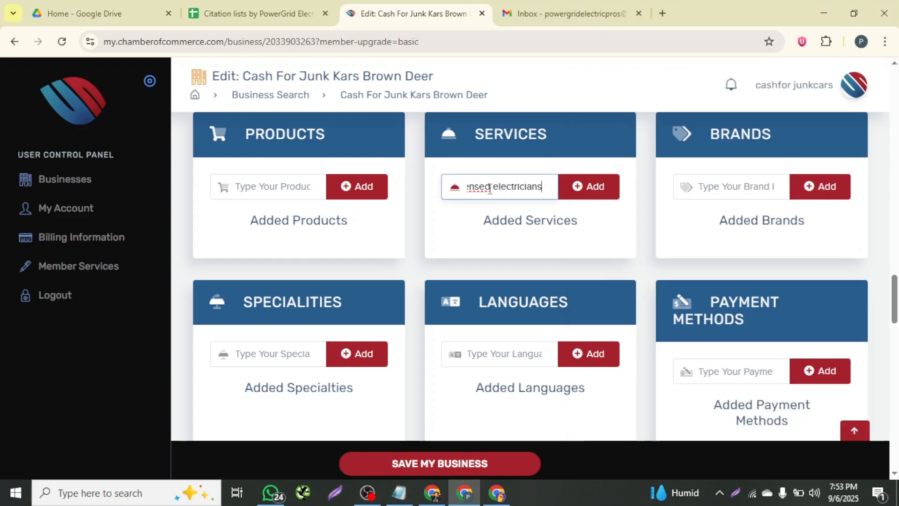
click(583, 193)
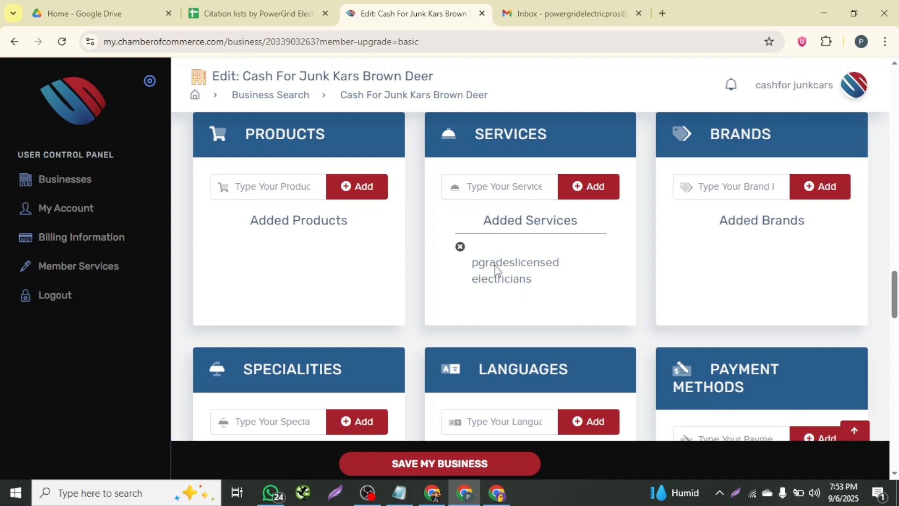
- Copy "residential and commercial repairs" from the powergrid notes and add it as another service
click(399, 493)
drag(759, 158, 579, 158)
key(ctrl+c)
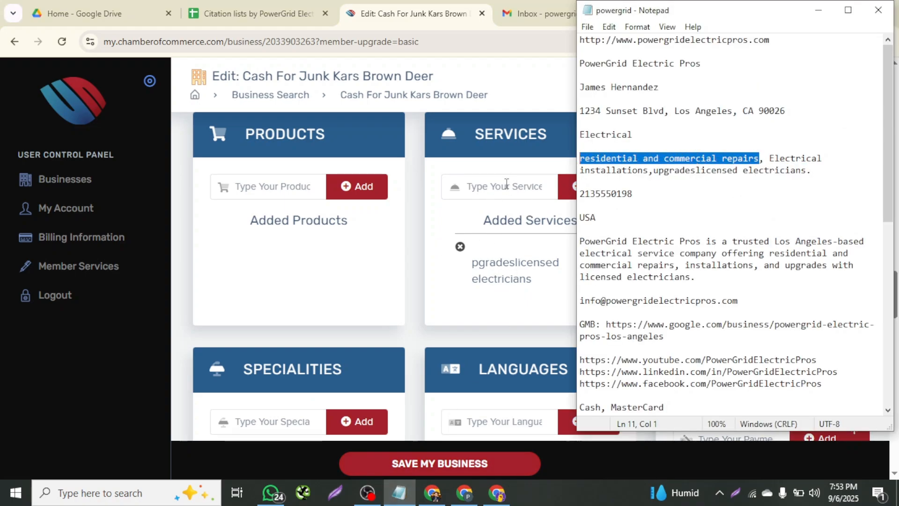
click(504, 190)
key(ctrl+v)
click(601, 190)
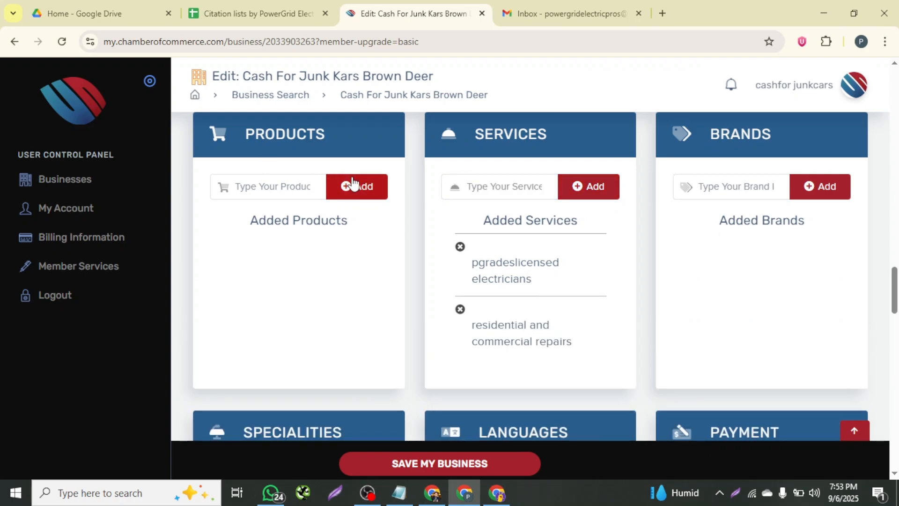
- Add english to the business's languages
scroll(574, 307, down, 5)
click(497, 271)
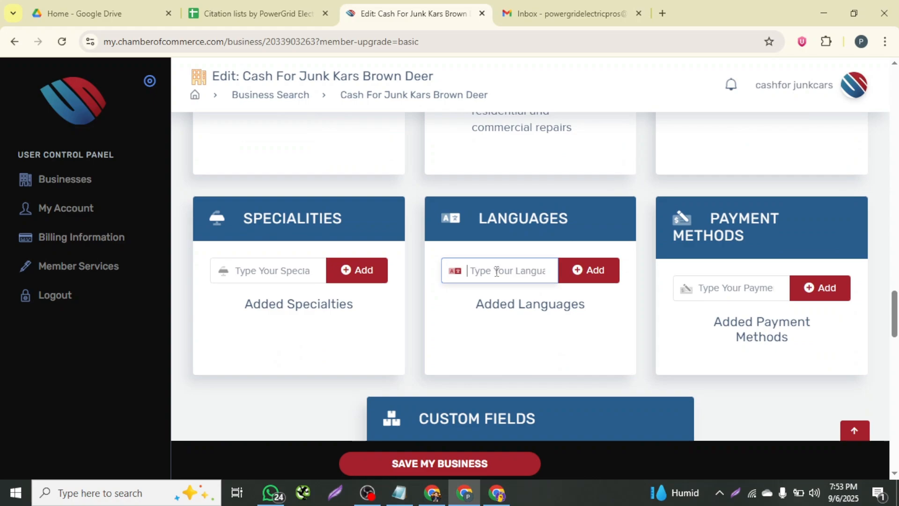
text(english)
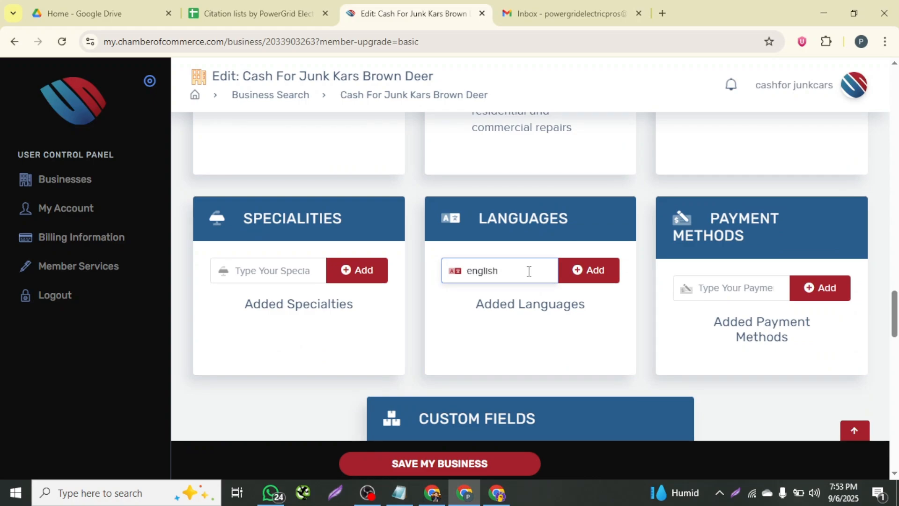
click(597, 273)
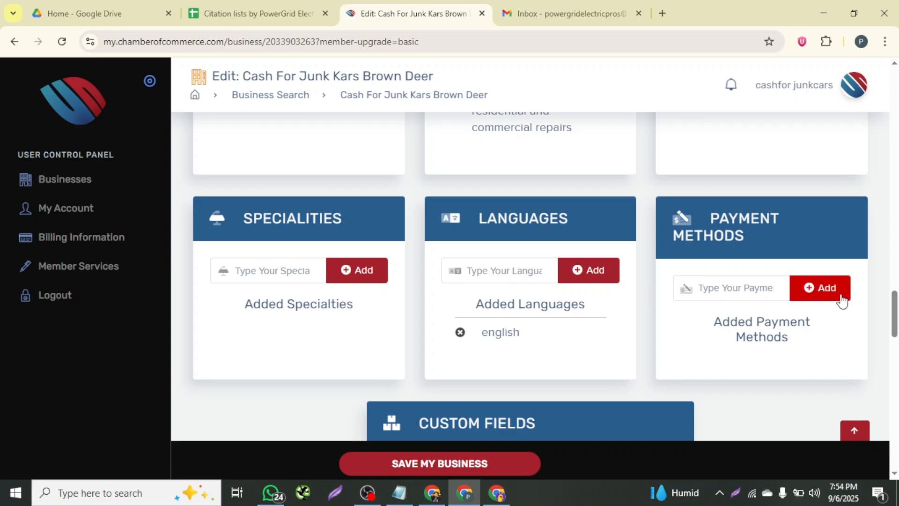
- Copy Cash from the powergrid notes and add it to the payment methods
click(751, 291)
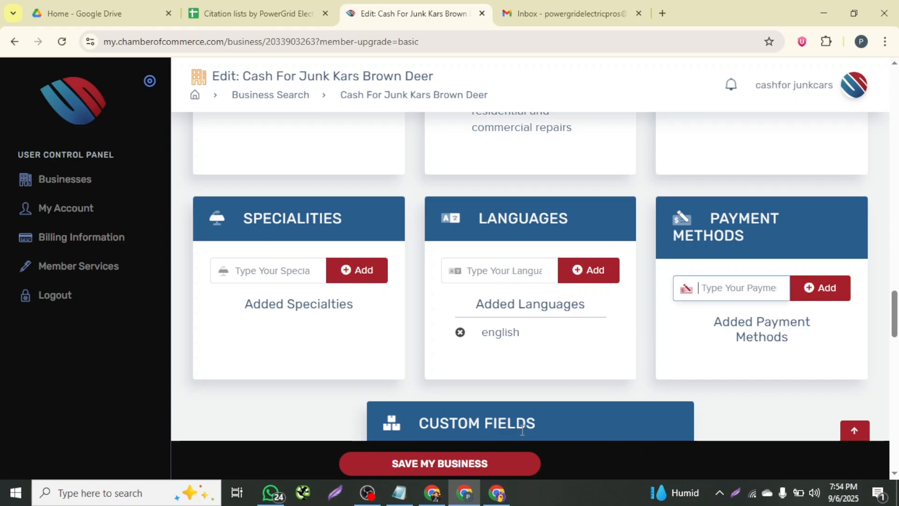
click(399, 492)
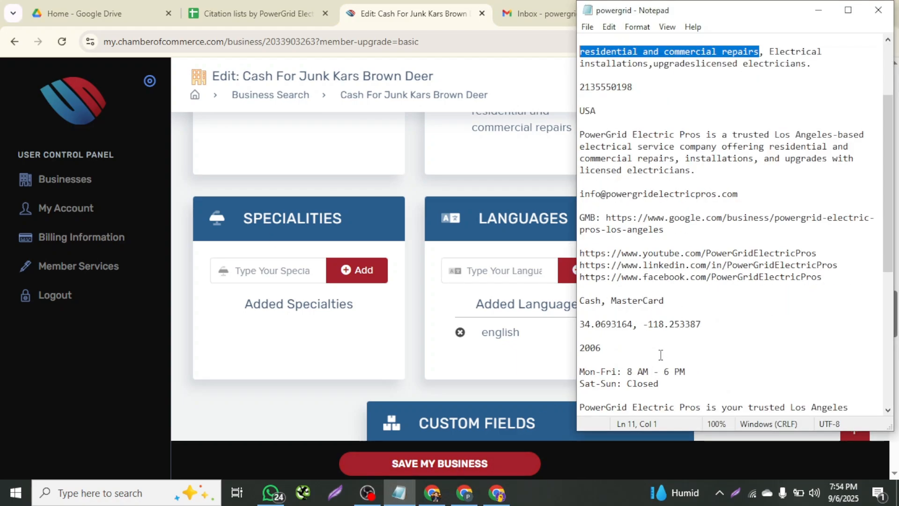
drag(601, 300, 580, 301)
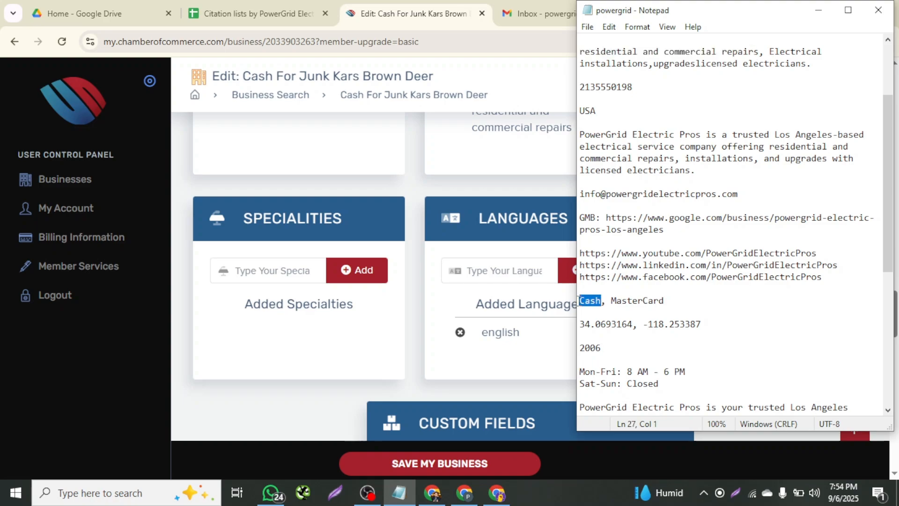
click(477, 331)
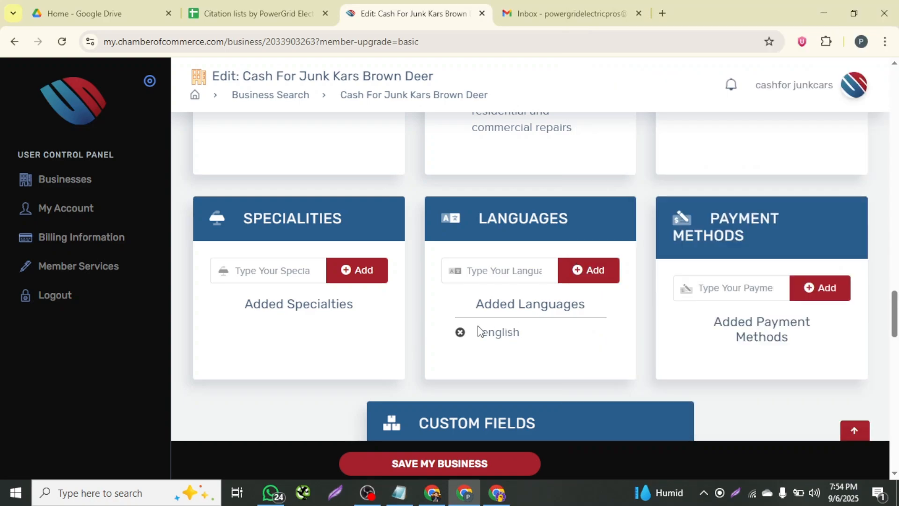
click(720, 288)
key(ctrl+v)
click(818, 288)
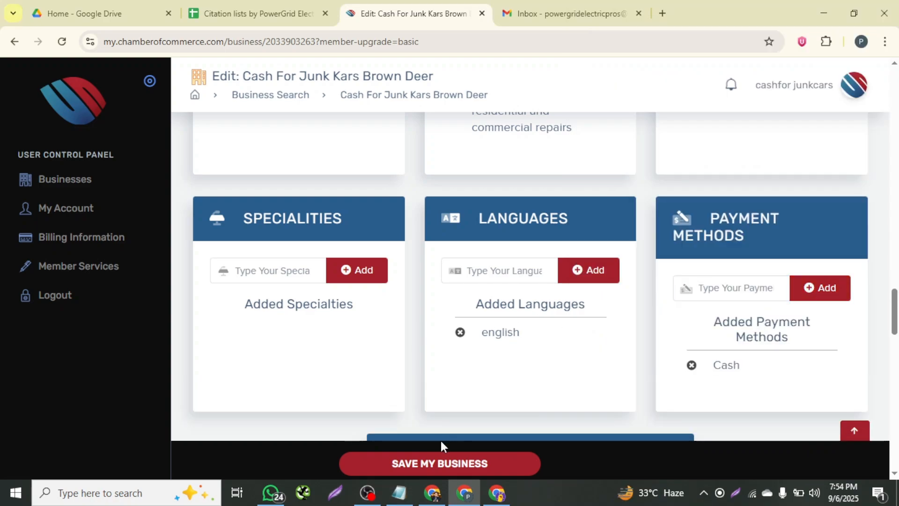
- Copy MasterCard from the powergrid notes and add it as a second payment method
click(400, 492)
drag(666, 300, 614, 300)
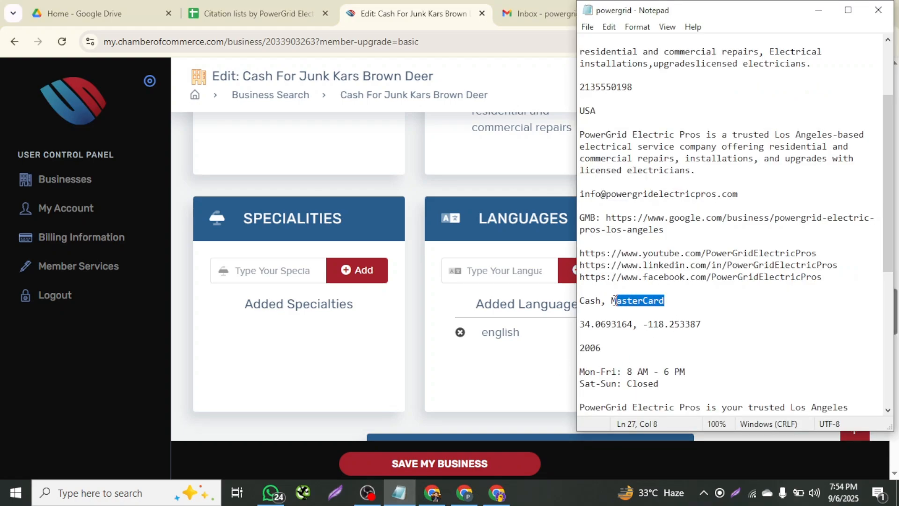
key(ctrl+c)
click(366, 361)
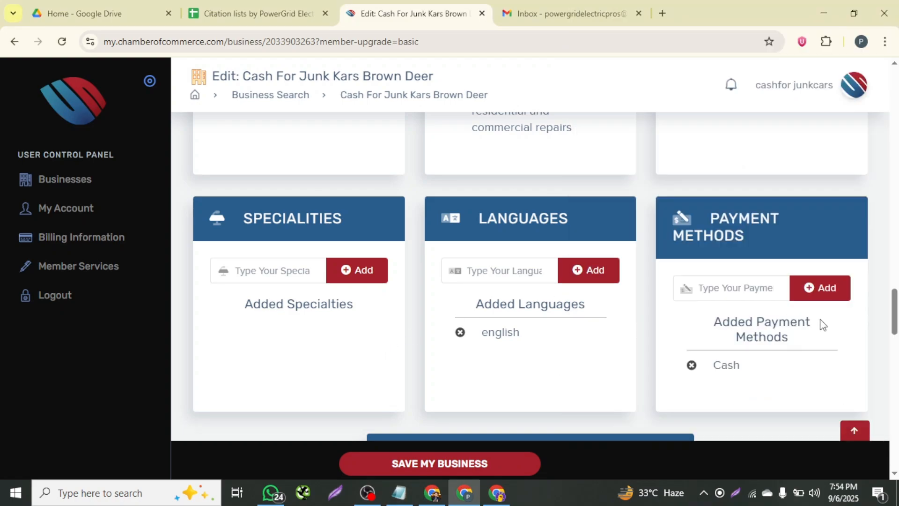
click(715, 288)
key(ctrl+v)
click(829, 289)
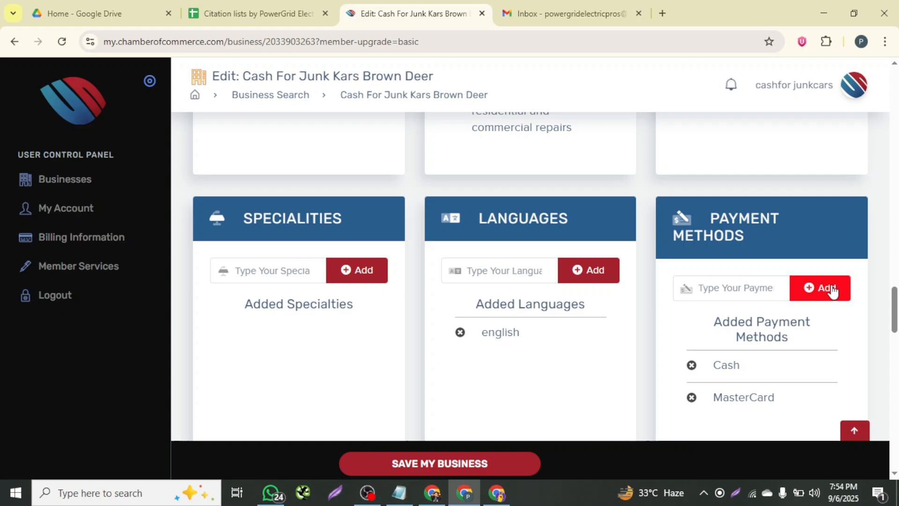
- Set Years in Business to 3 – 5 Years in the additional business information
scroll(609, 322, down, 2)
scroll(609, 323, down, 2)
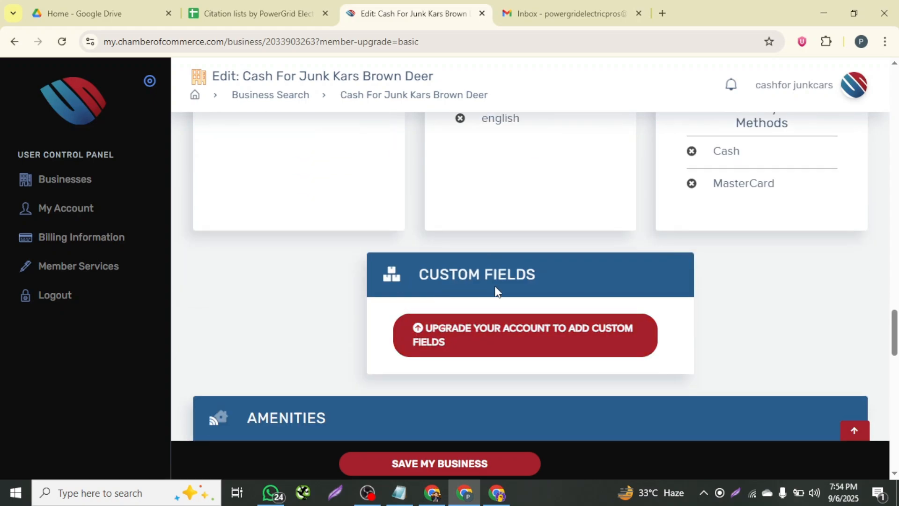
scroll(394, 243, down, 5)
scroll(393, 244, down, 8)
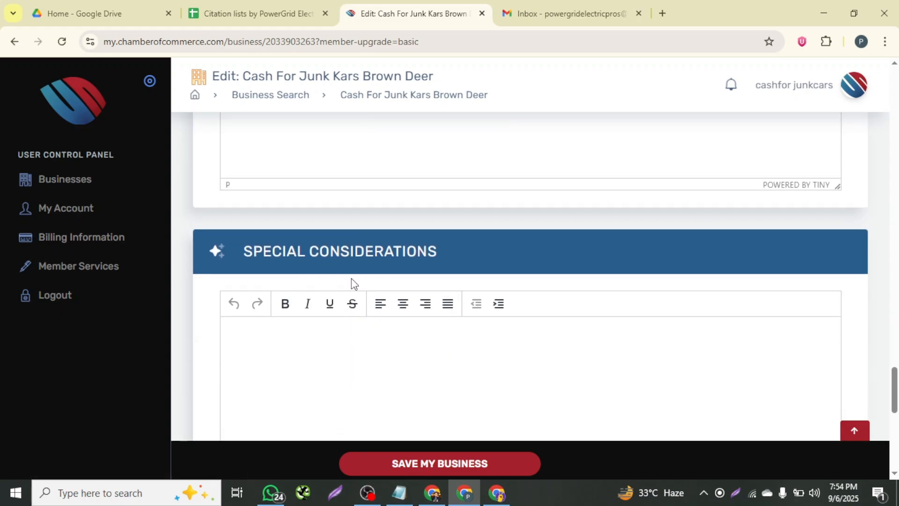
scroll(387, 340, down, 1)
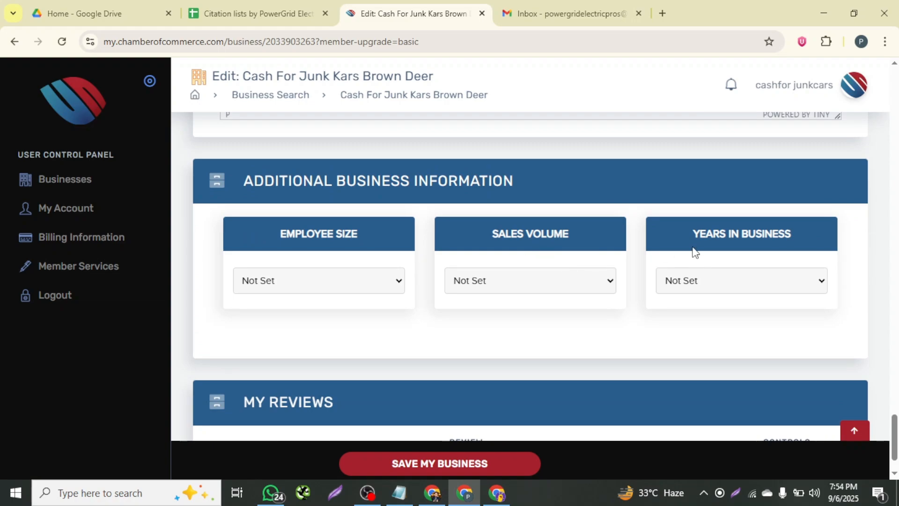
click(799, 277)
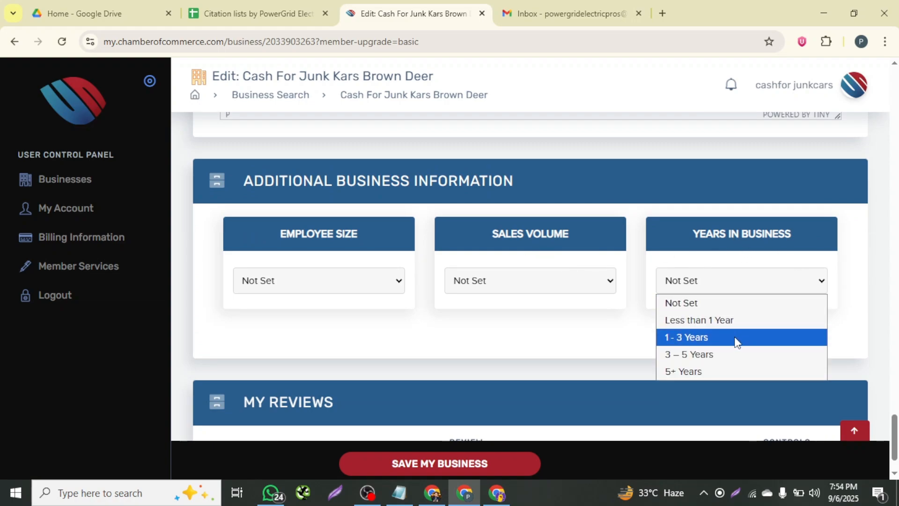
key(Escape)
click(718, 355)
scroll(404, 247, down, 1)
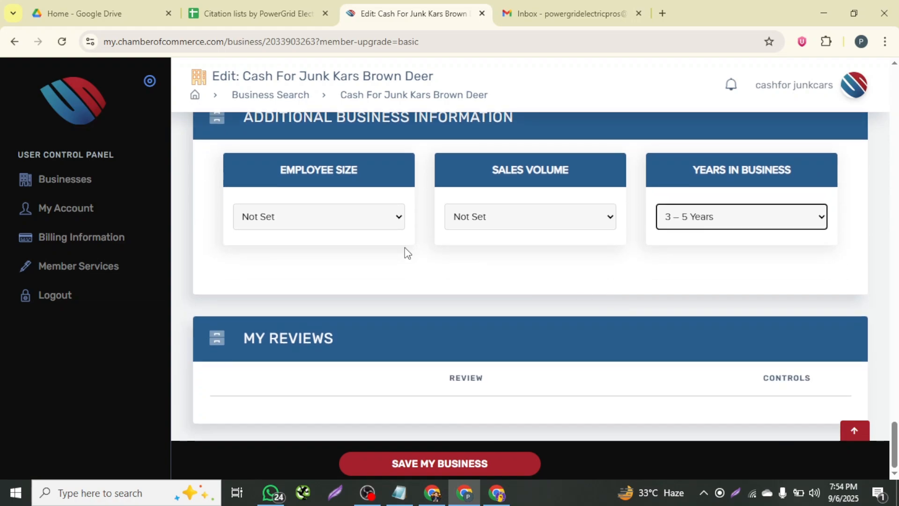
- Save the business profile and accept the browser's offer to save the address
scroll(385, 372, up, 4)
scroll(385, 371, down, 2)
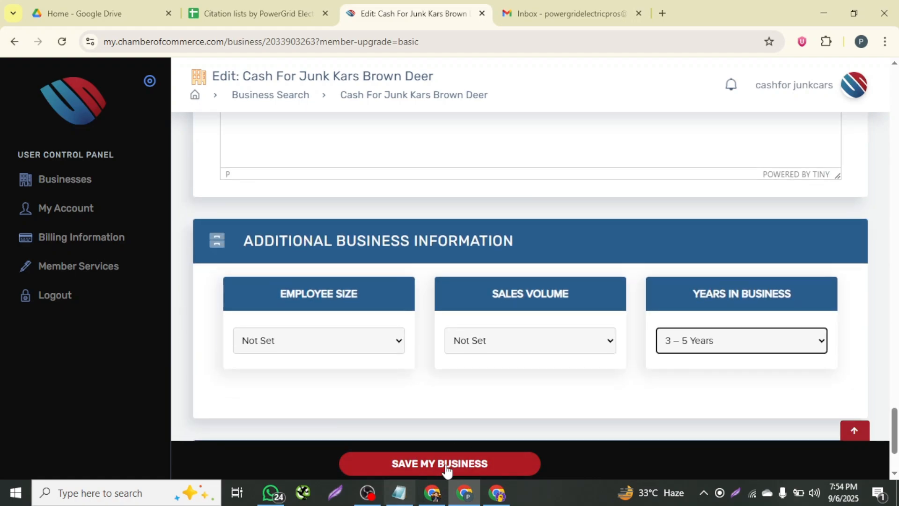
click(455, 463)
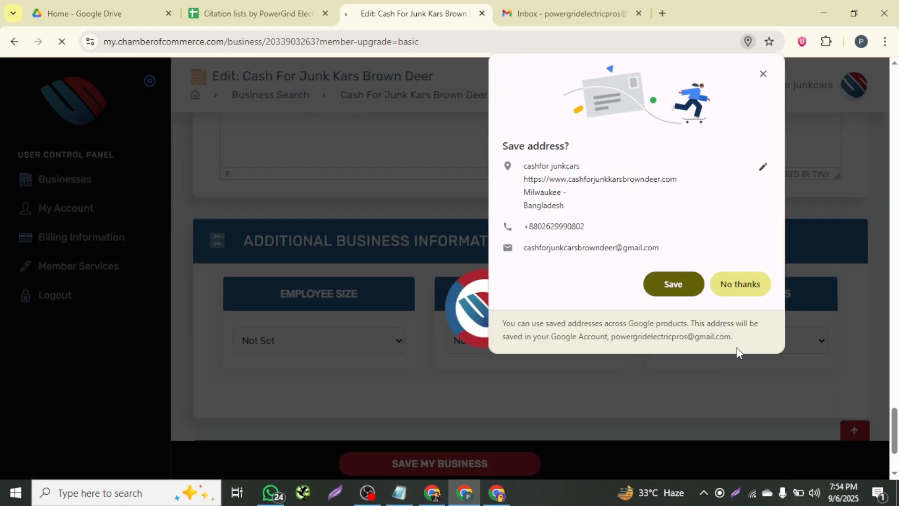
click(680, 283)
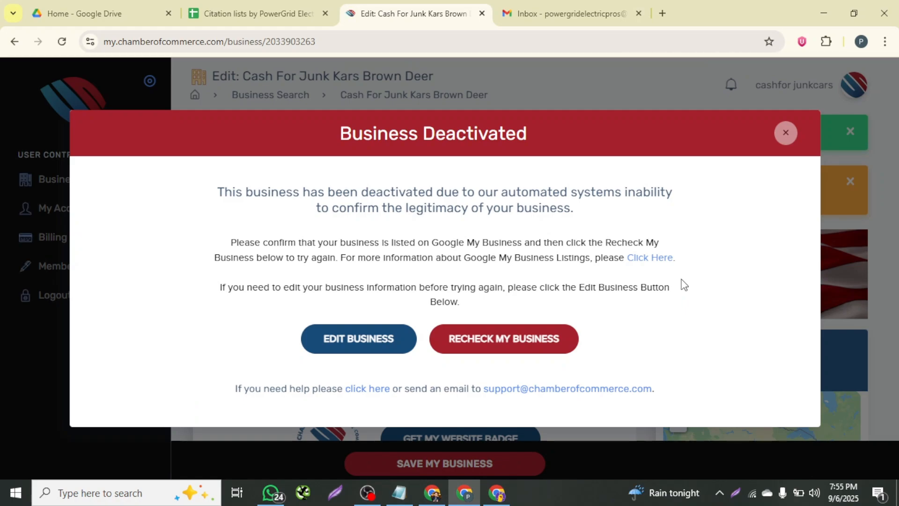
- Dismiss the Business Deactivated dialog and review the update notices on the business edit page
click(787, 133)
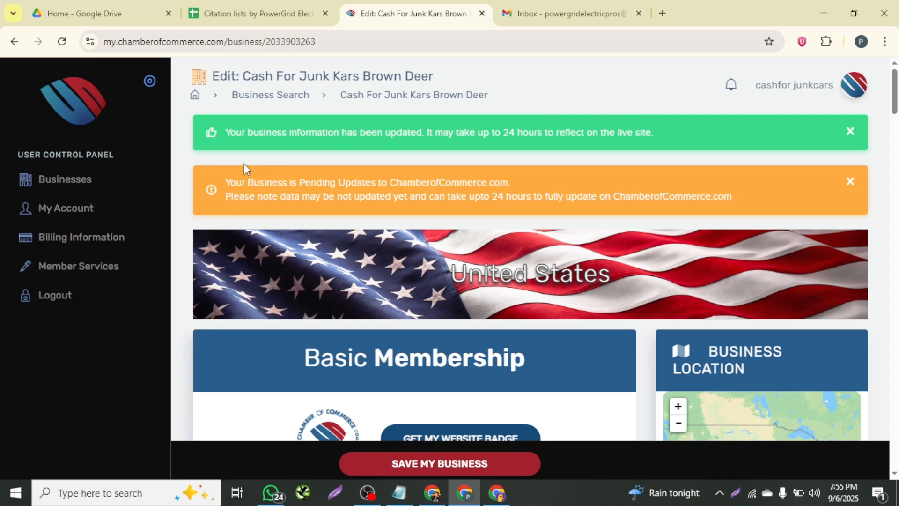
drag(667, 135, 420, 142)
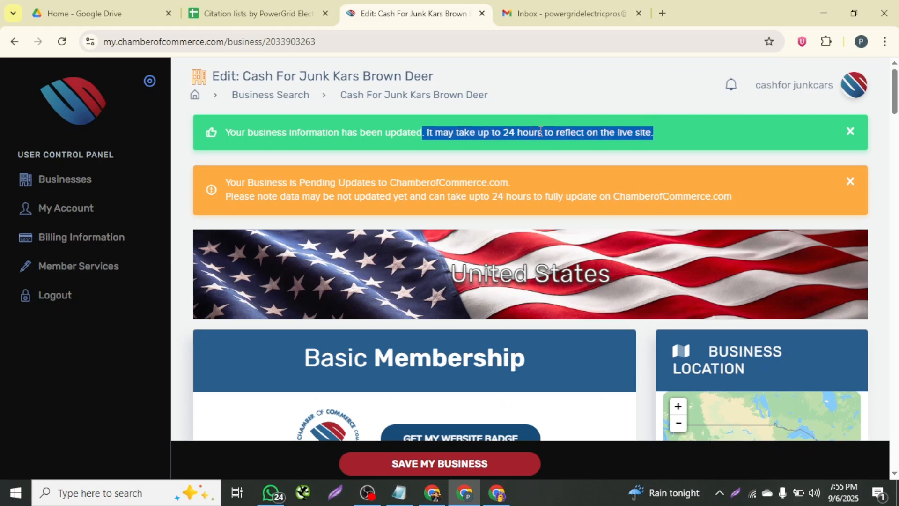
click(656, 135)
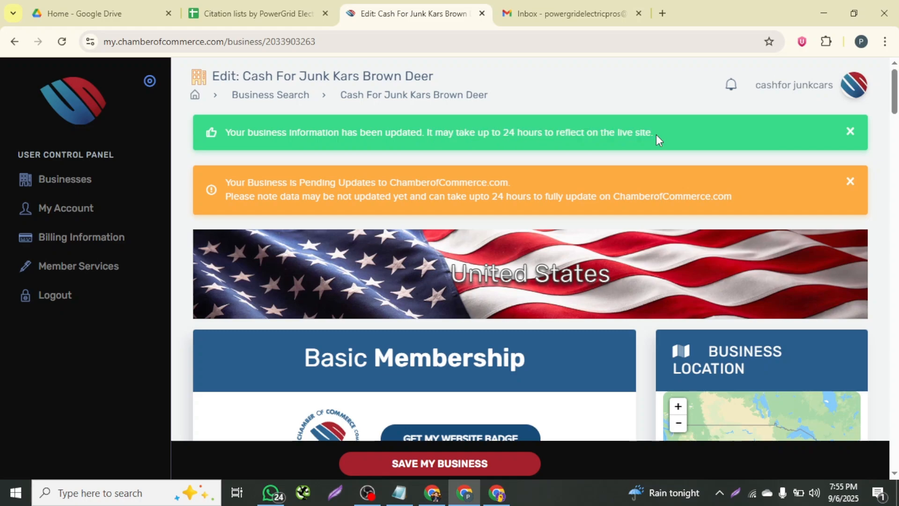
scroll(464, 305, down, 2)
scroll(465, 304, up, 2)
scroll(465, 305, down, 6)
scroll(466, 304, up, 6)
- Check the Cash For Junk Kars Brown Deer public page in a separate tab from My Businesses, closing it after viewing
click(77, 179)
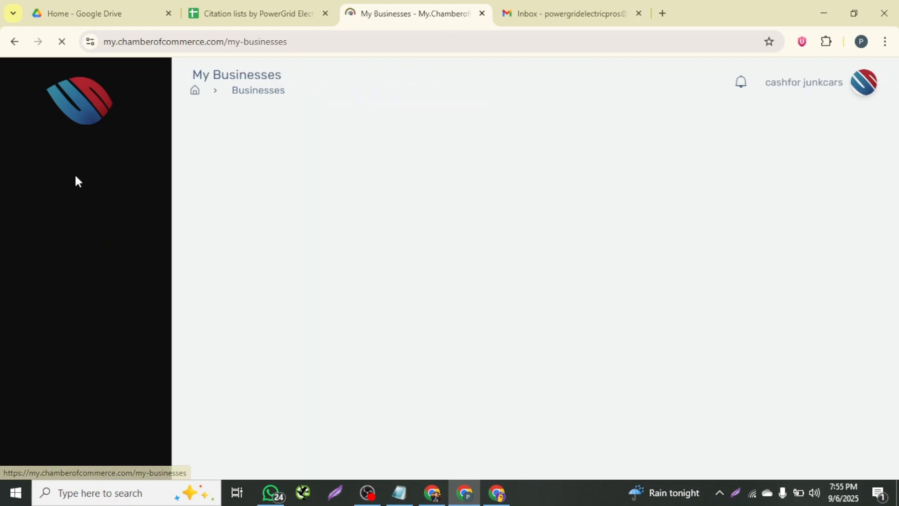
scroll(356, 338, down, 3)
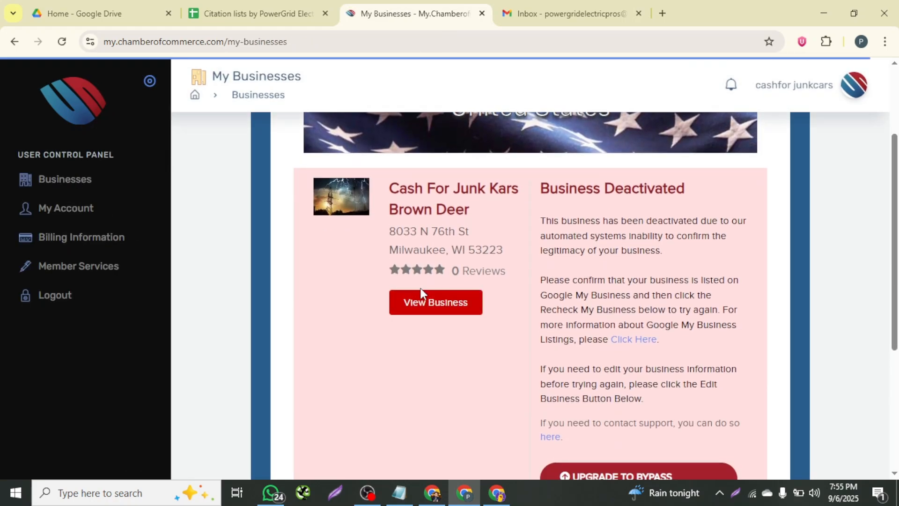
right_click(428, 303)
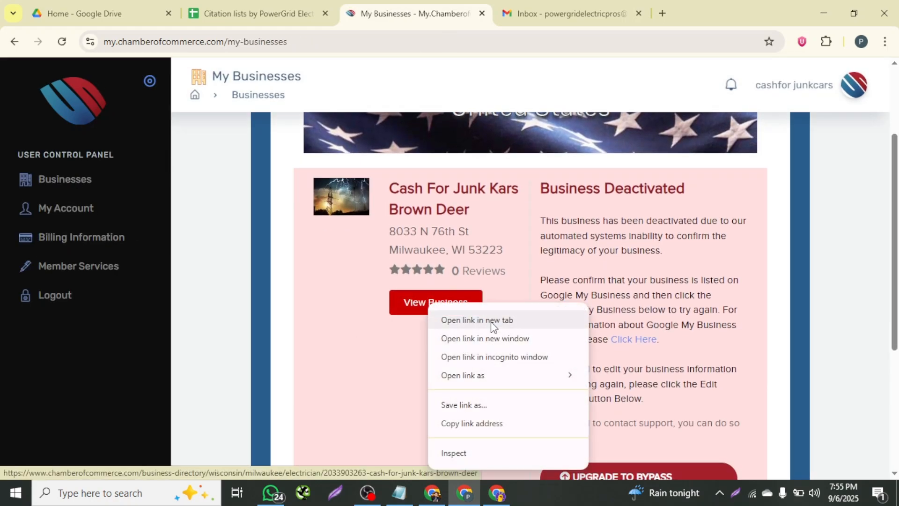
click(477, 320)
click(500, 8)
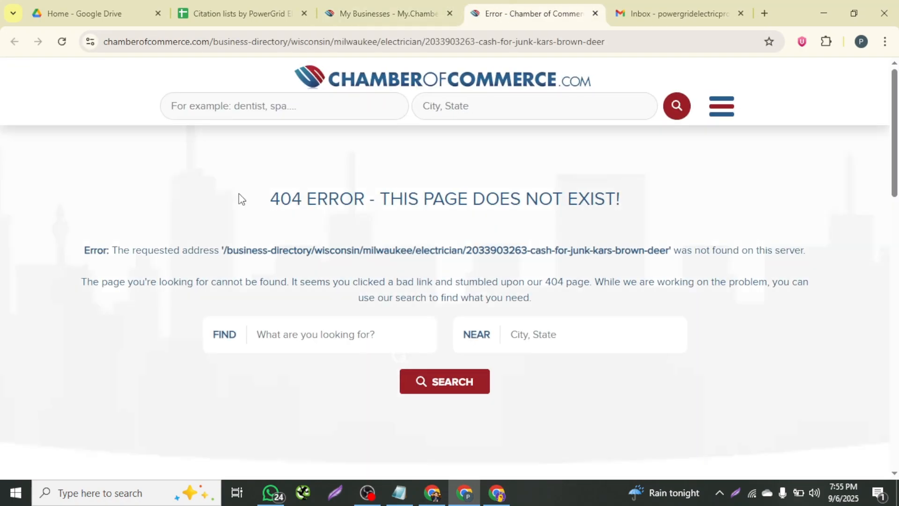
drag(237, 198, 773, 191)
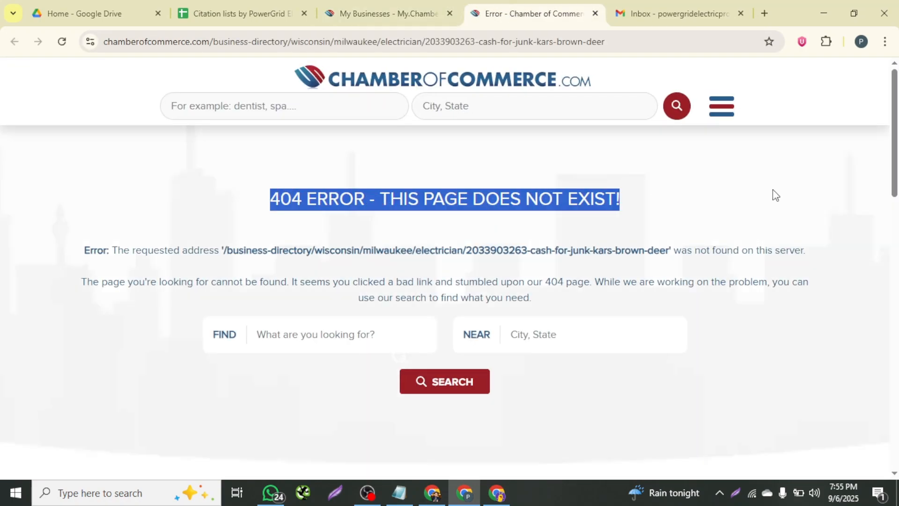
click(369, 255)
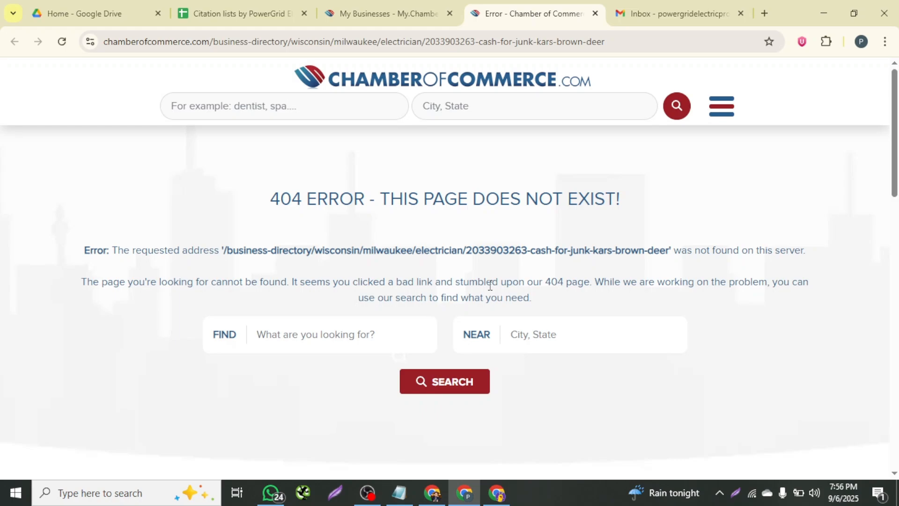
click(595, 13)
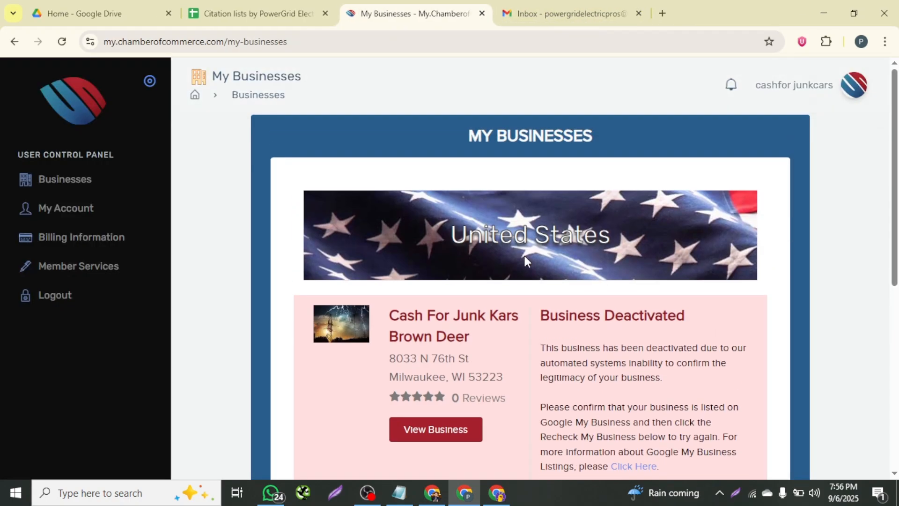
- Test the copied My Businesses page address in an incognito window, closing that window after viewing
click(190, 42)
key(ctrl+c)
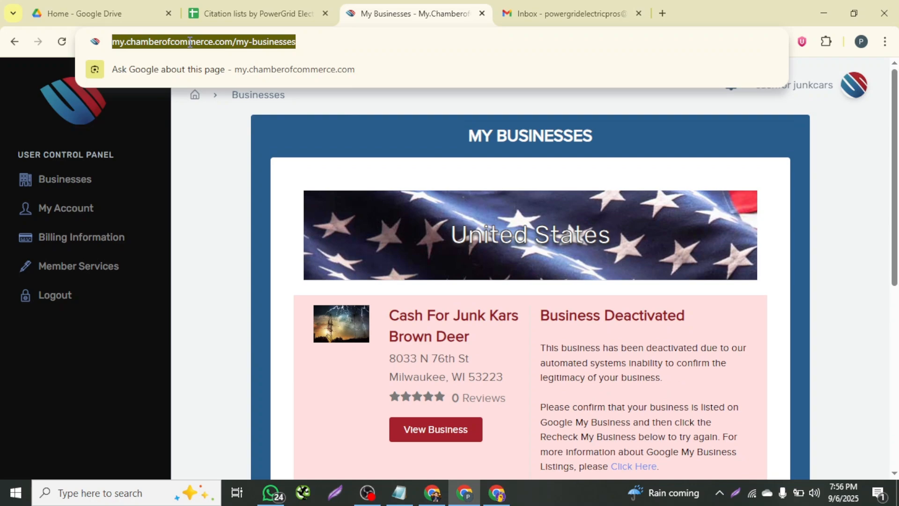
click(885, 42)
click(755, 141)
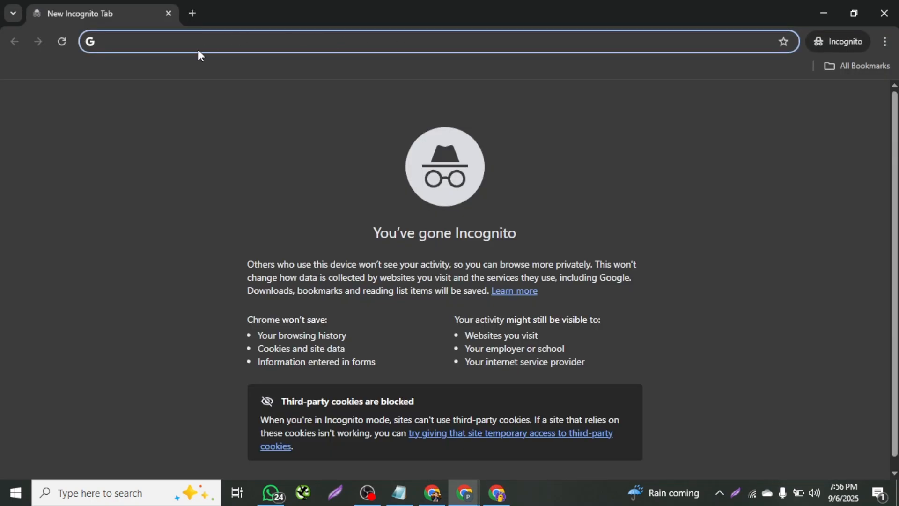
key(ctrl+v)
key(Return)
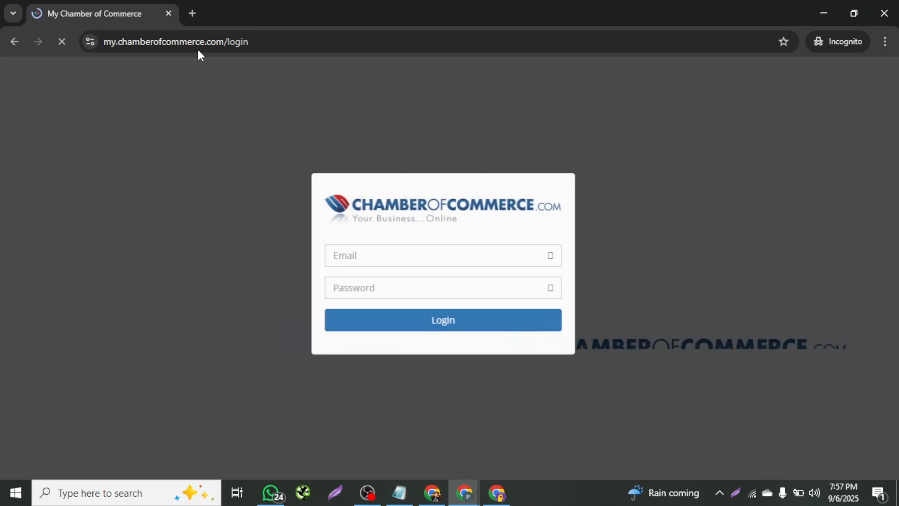
click(885, 12)
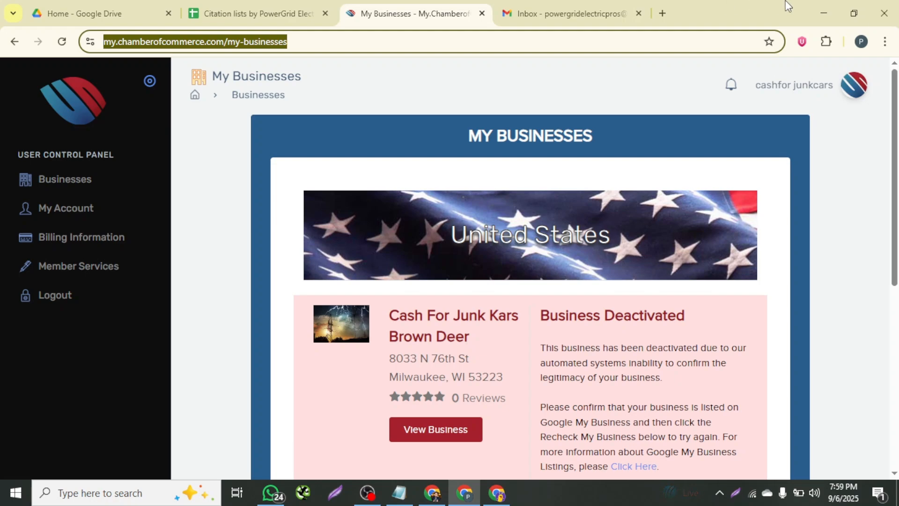
- Read the Business Deactivated notice and the options offered beneath it on the My Businesses page
click(212, 229)
scroll(468, 381, down, 7)
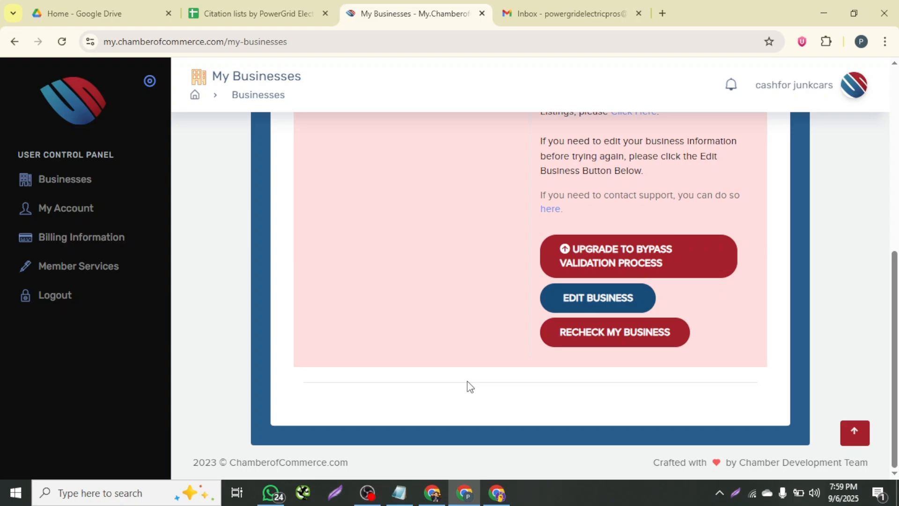
scroll(506, 338, up, 7)
scroll(506, 339, down, 3)
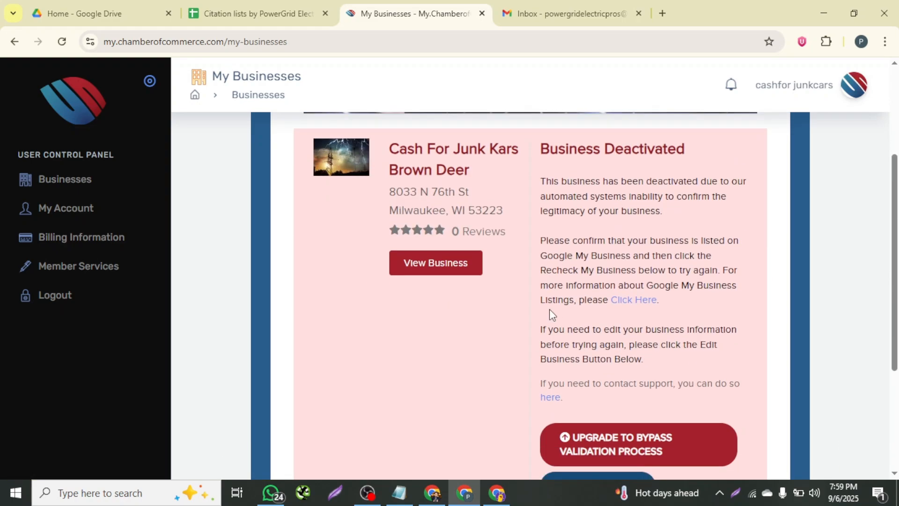
scroll(550, 309, up, 1)
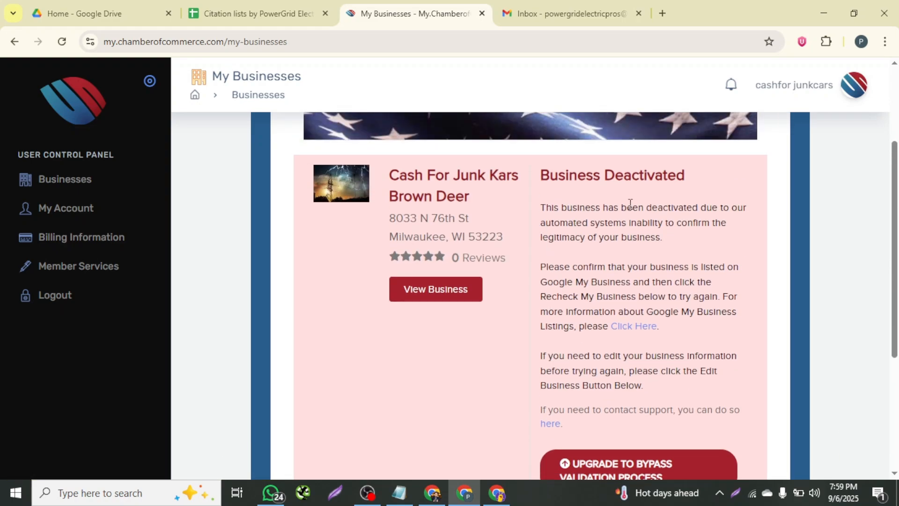
drag(686, 177, 542, 180)
click(541, 180)
scroll(436, 290, up, 2)
- Reload the businesses list and examine the stated reason for the deactivation
click(69, 209)
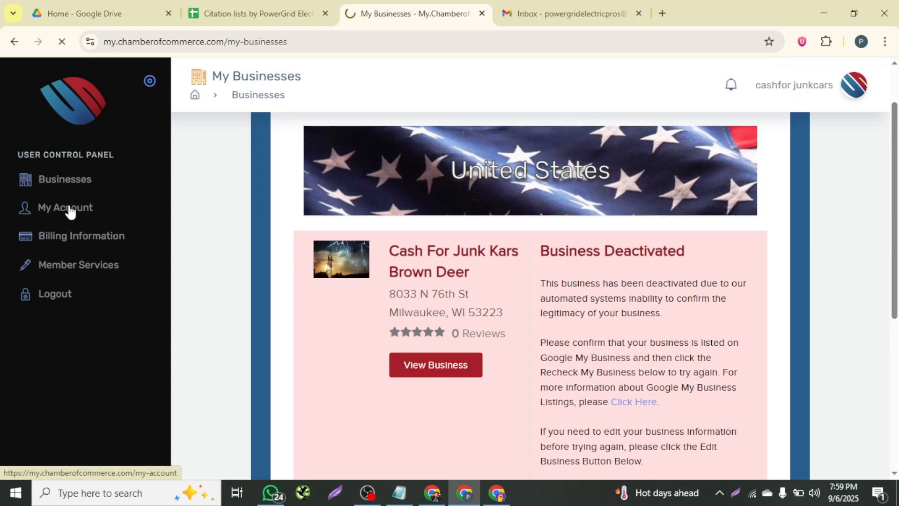
click(75, 178)
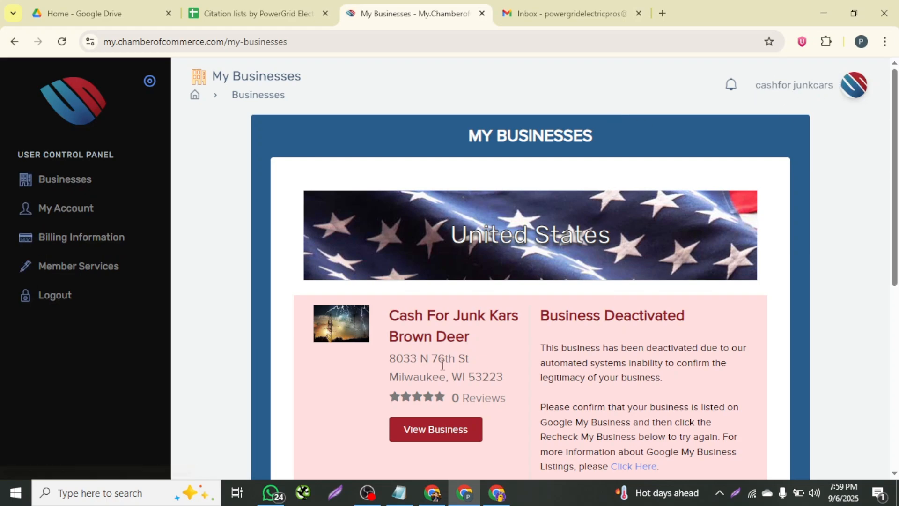
scroll(524, 249, down, 2)
drag(702, 288, 724, 361)
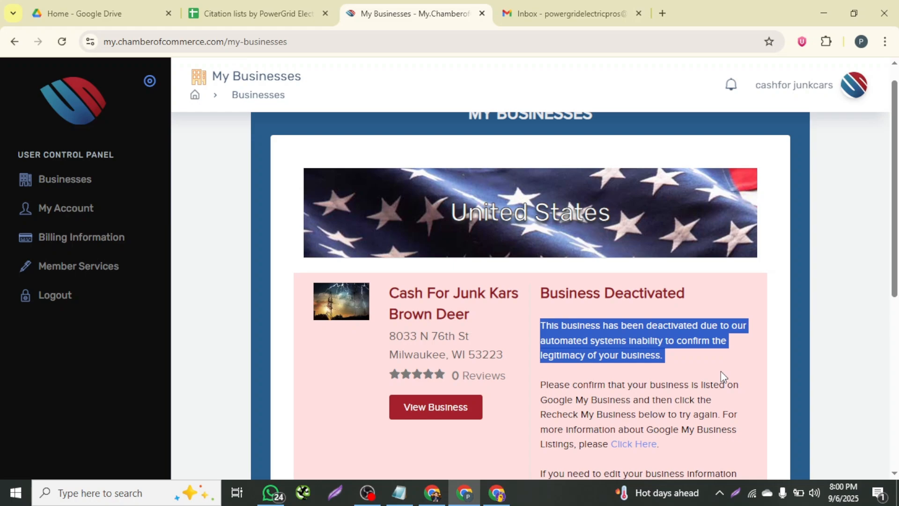
click(681, 363)
scroll(682, 367, down, 2)
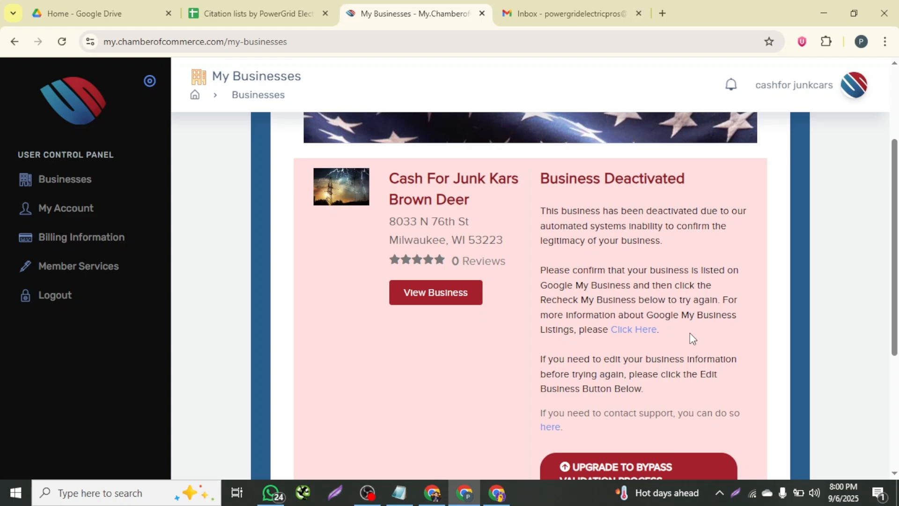
scroll(601, 310, down, 2)
scroll(562, 300, up, 2)
scroll(486, 293, up, 1)
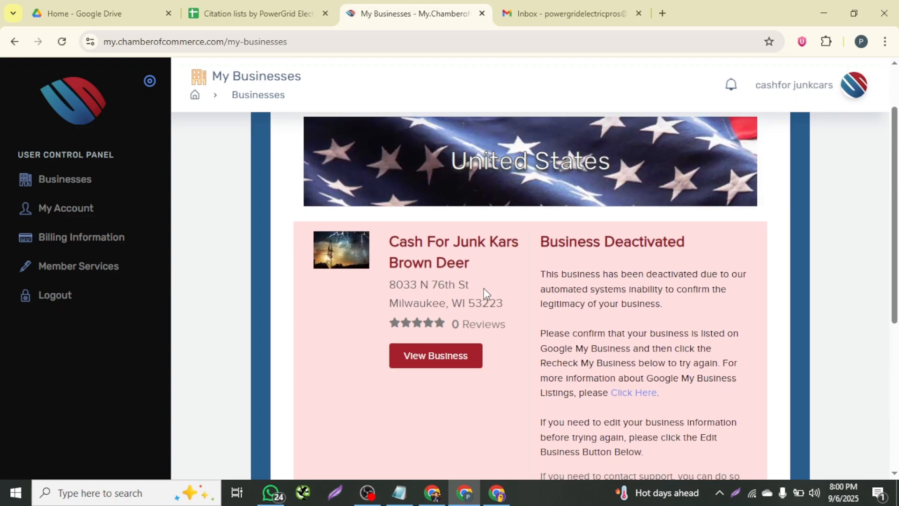
scroll(484, 293, down, 2)
scroll(482, 293, up, 4)
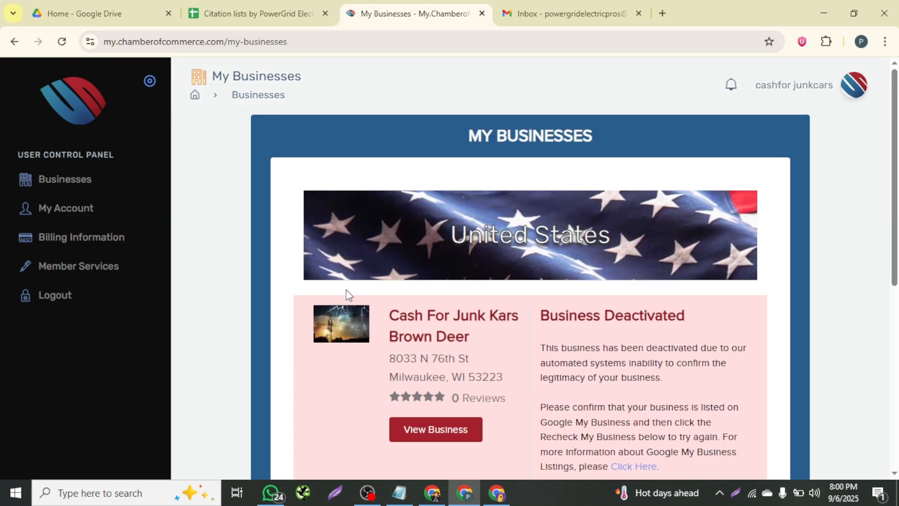
- View the business's public page again in a new tab and return to My Businesses
right_click(419, 429)
click(483, 277)
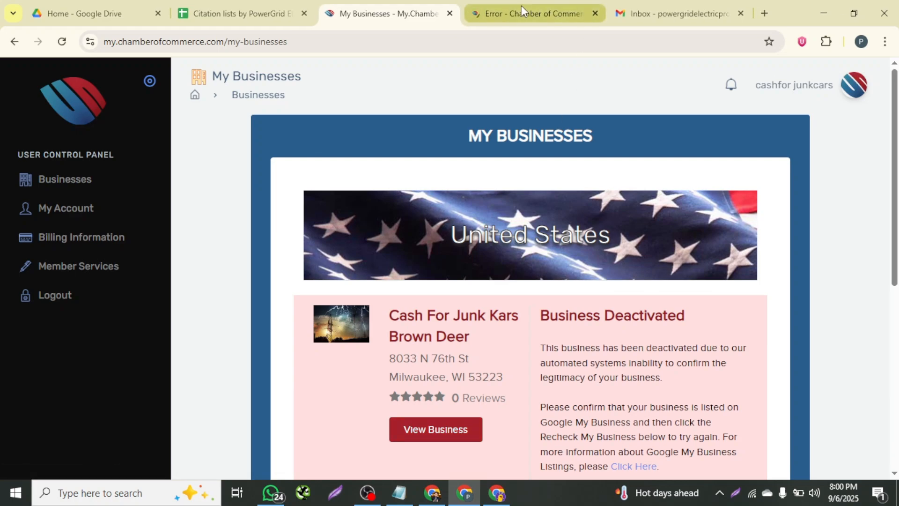
click(522, 10)
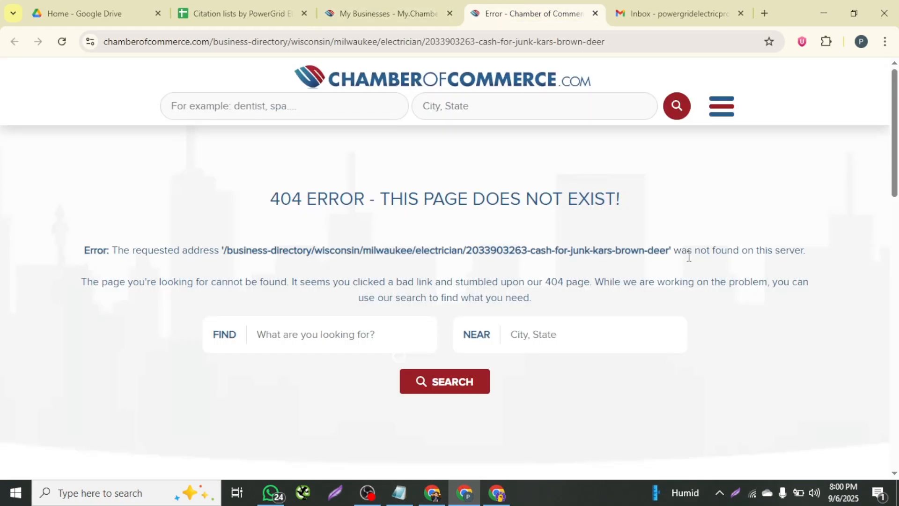
click(341, 7)
- Examine the deactivation notice's instructions about the Google My Business listing and rechecking the business
scroll(465, 335, down, 7)
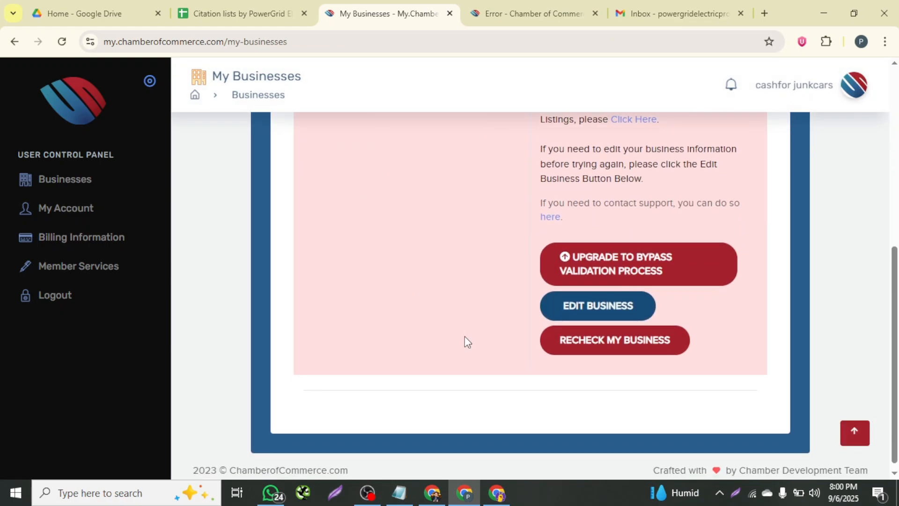
scroll(465, 336, up, 3)
drag(692, 248, 542, 189)
scroll(542, 189, up, 1)
click(676, 272)
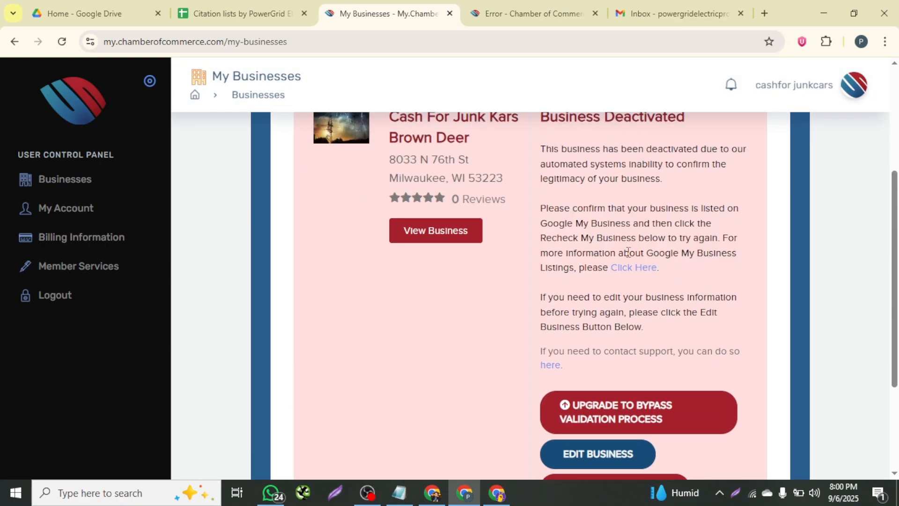
scroll(632, 253, up, 1)
drag(539, 177, 603, 252)
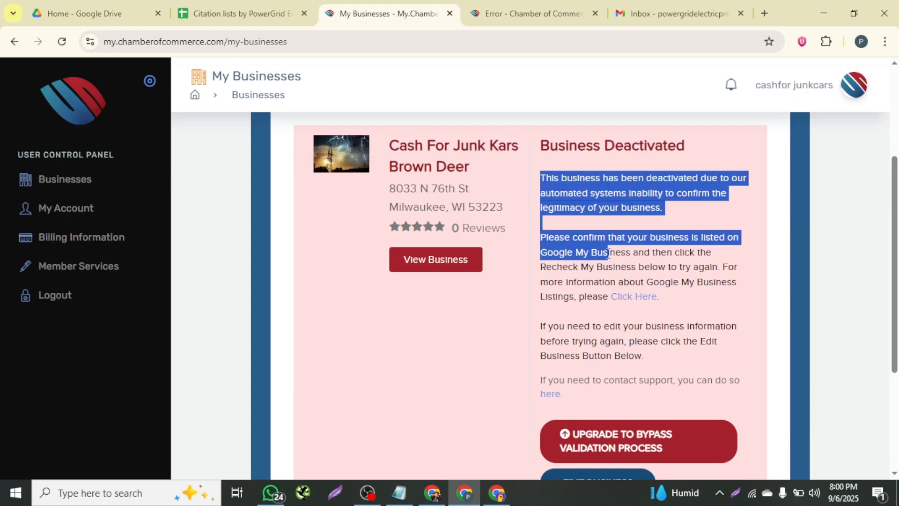
click(525, 238)
drag(539, 177, 675, 315)
click(676, 317)
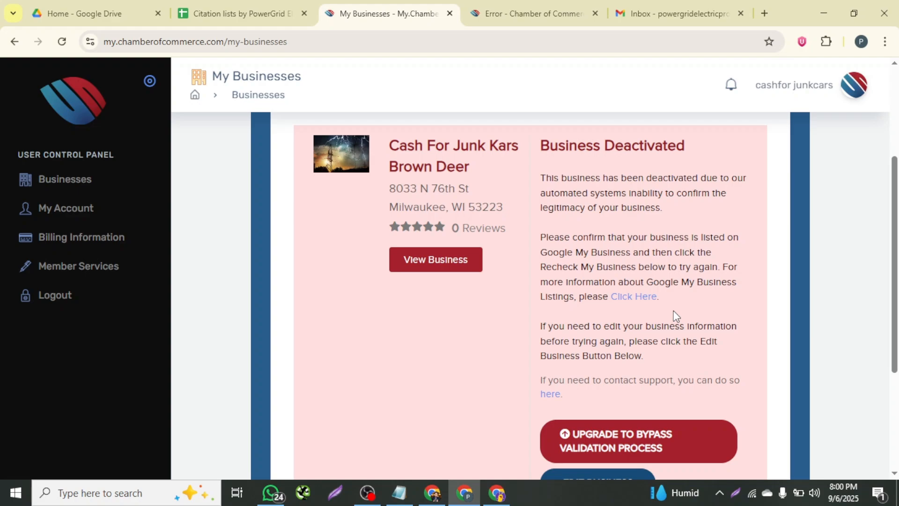
- Capture the deactivated business card with Lightshot and outline the Google My Business paragraph with a red rectangle
click(277, 13)
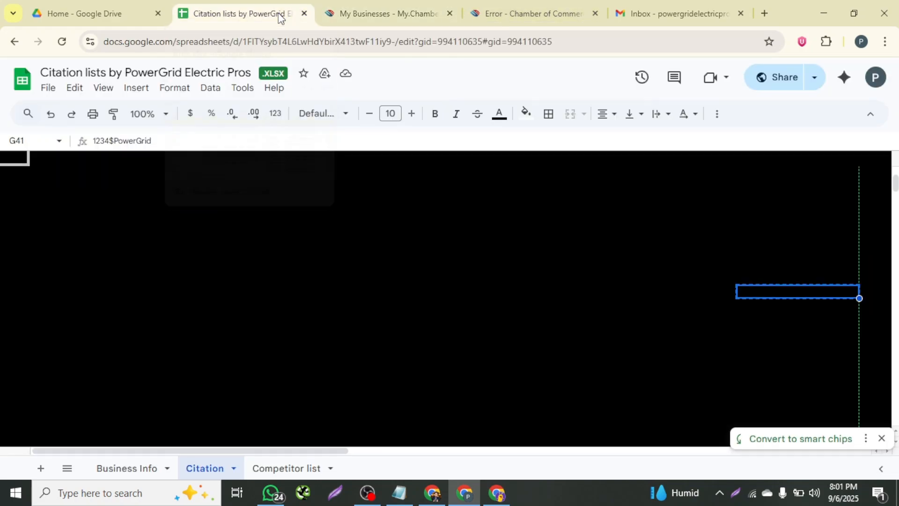
click(531, 11)
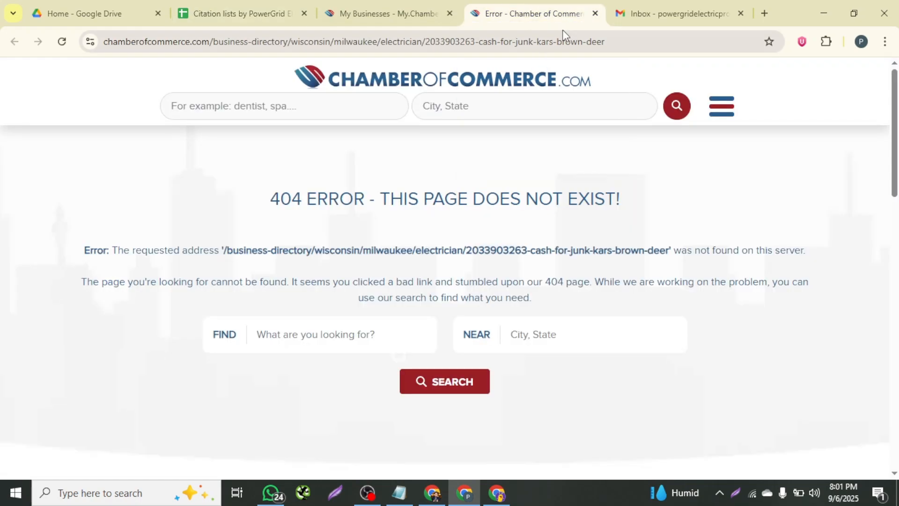
click(389, 10)
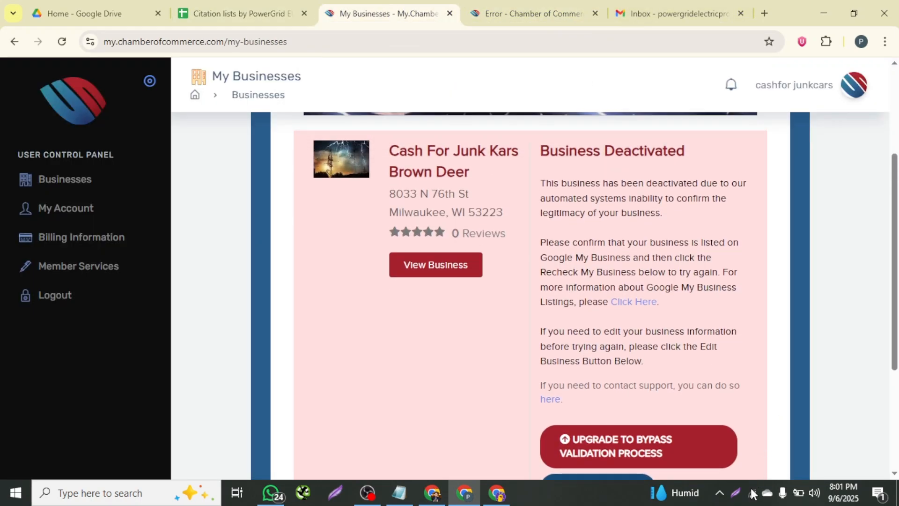
click(736, 492)
mouse_move(281, 126)
mouse_down()
mouse_move(897, 232)
mouse_move(786, 451)
mouse_move(783, 482)
mouse_up()
click(800, 410)
mouse_move(531, 233)
mouse_down()
mouse_move(653, 252)
mouse_move(751, 315)
mouse_up()
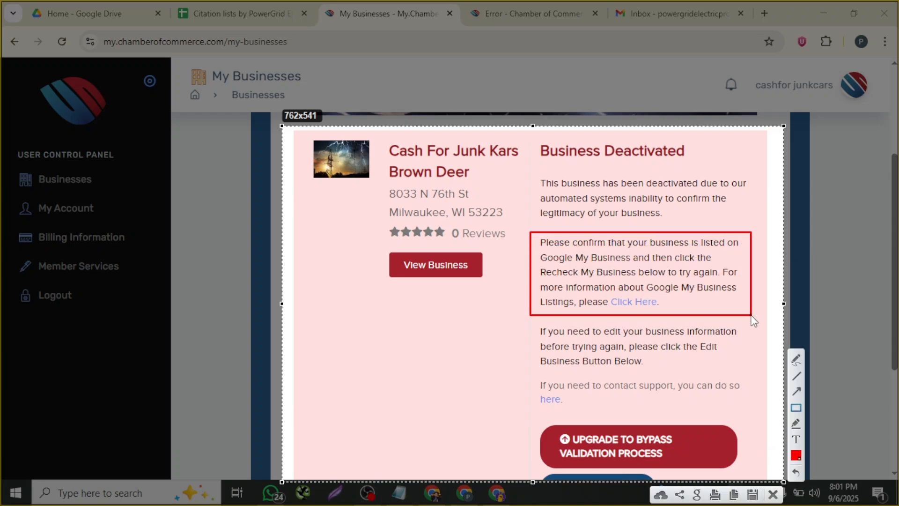
- Add a red arrow pointing to the outlined paragraph, upload the screenshot and copy its link
click(796, 391)
mouse_move(390, 392)
mouse_down()
mouse_move(590, 315)
mouse_move(536, 251)
mouse_up()
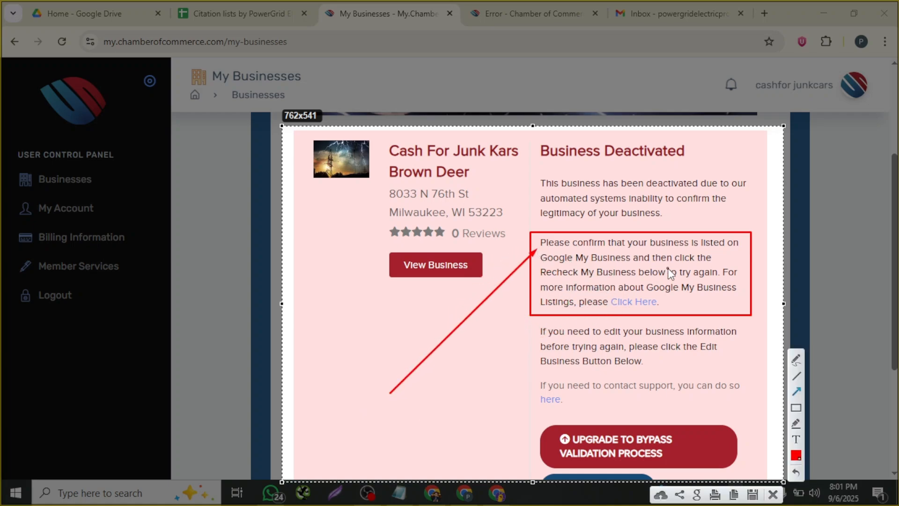
click(661, 494)
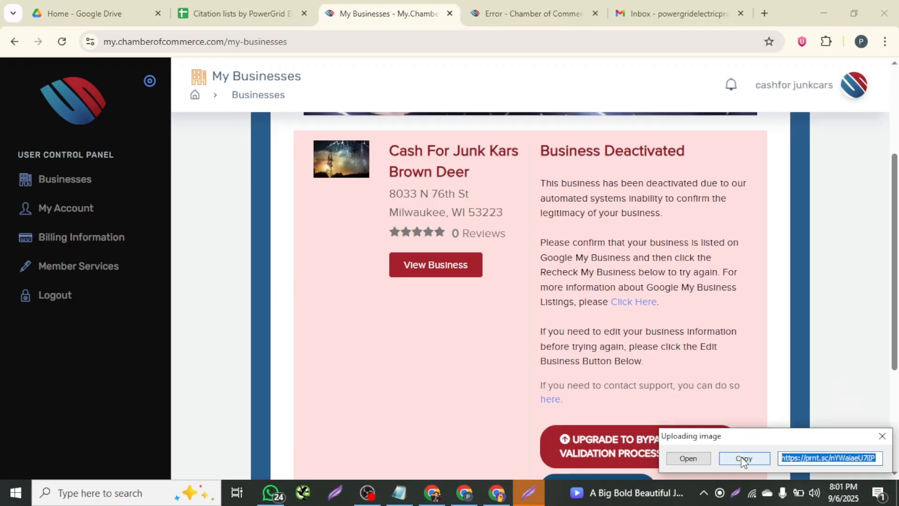
click(744, 459)
- Paste the screenshot link into cell C41 of the Citation sheet, in the ChamberofCommerce.com row
click(259, 14)
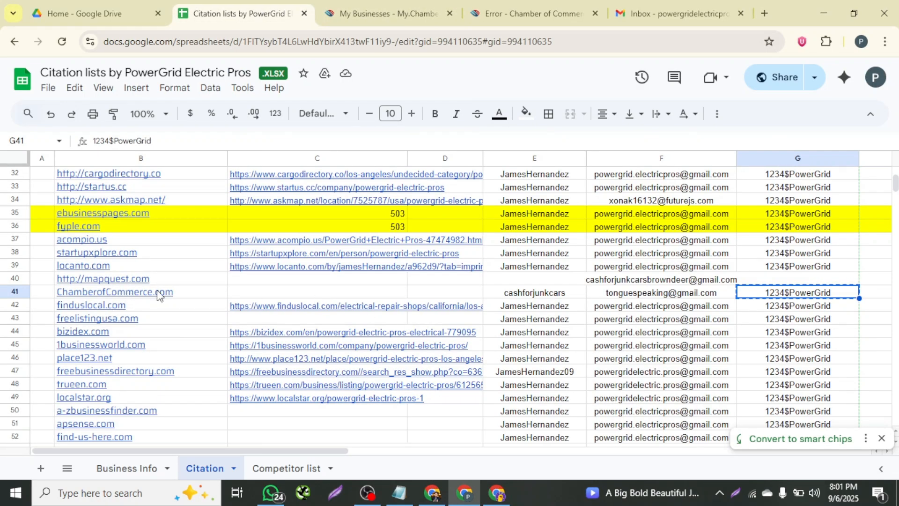
click(298, 293)
key(ctrl+v)
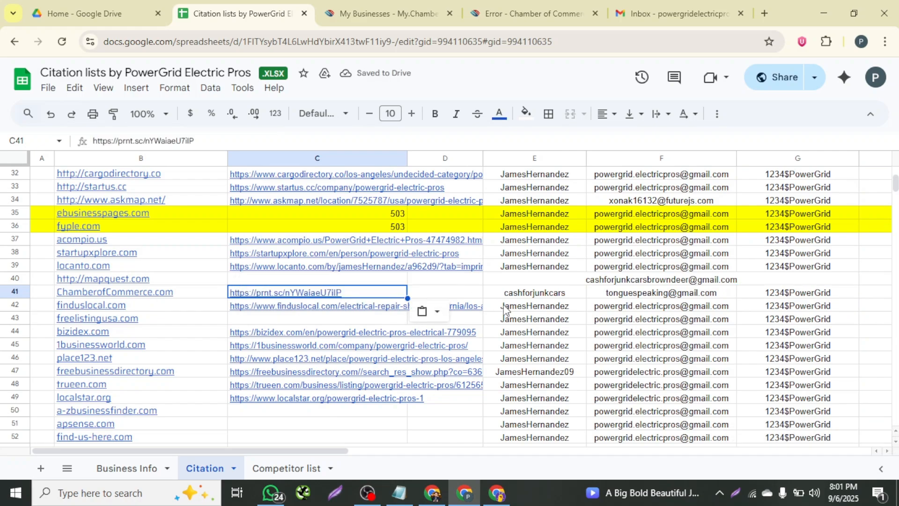
click(493, 320)
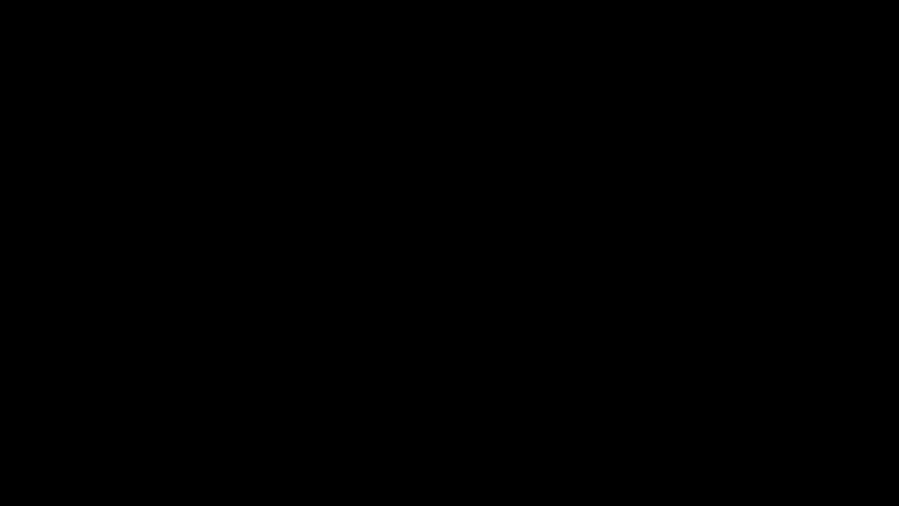